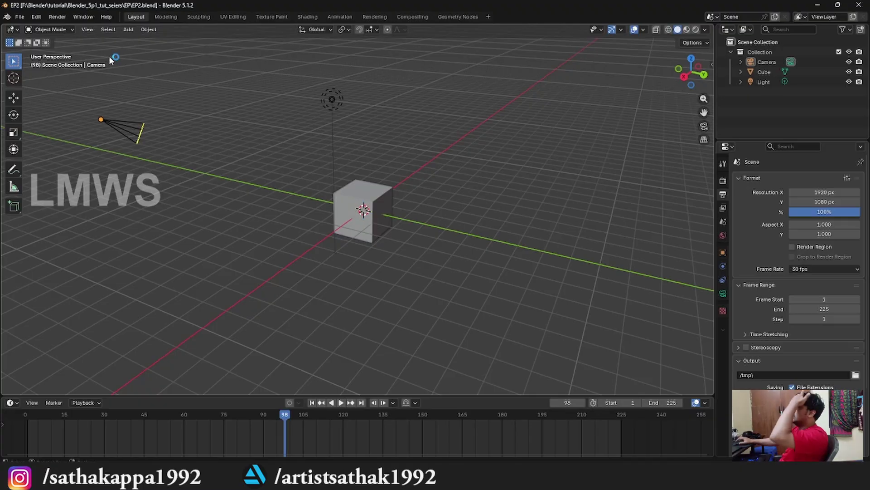
Add a UV sphere mesh at the world origin, inside the default cube.
click(279, 133)
middle_drag(276, 211, 431, 211)
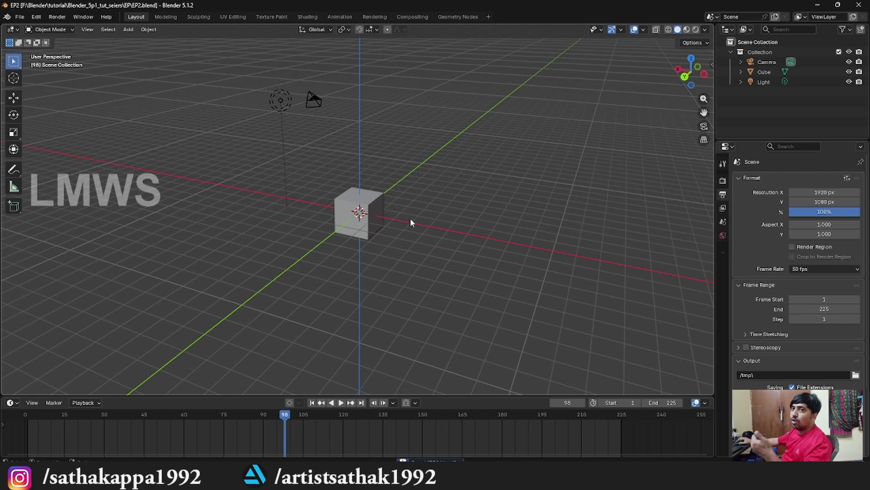
key(shift+a)
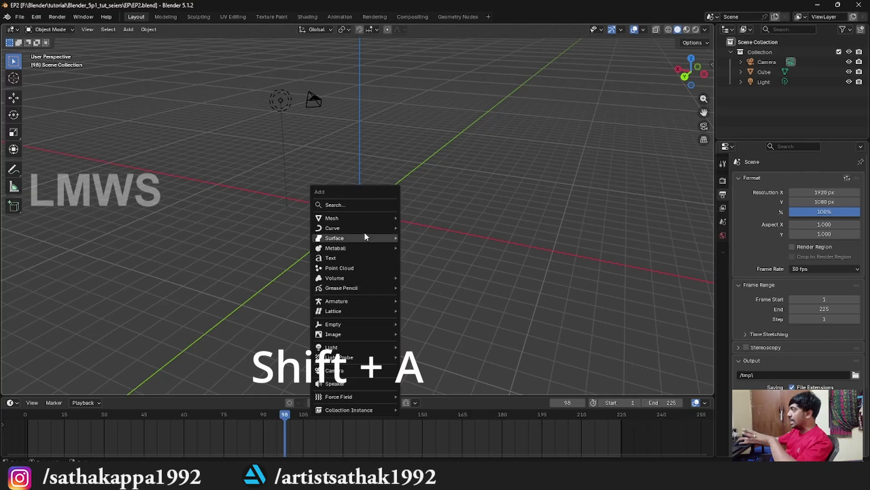
mouse_move(337, 230)
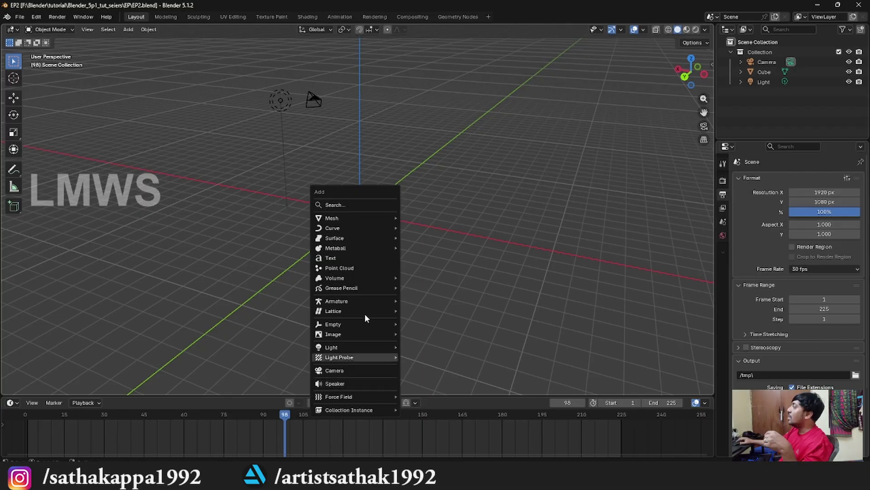
mouse_move(372, 215)
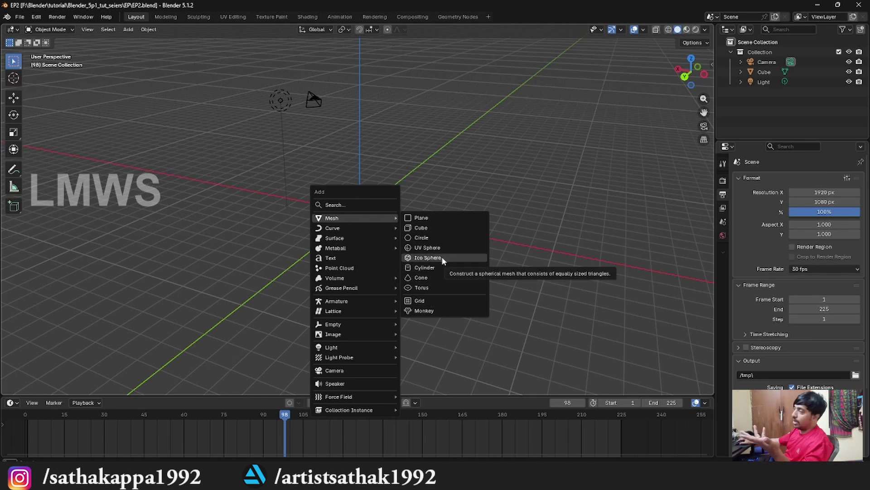
click(430, 248)
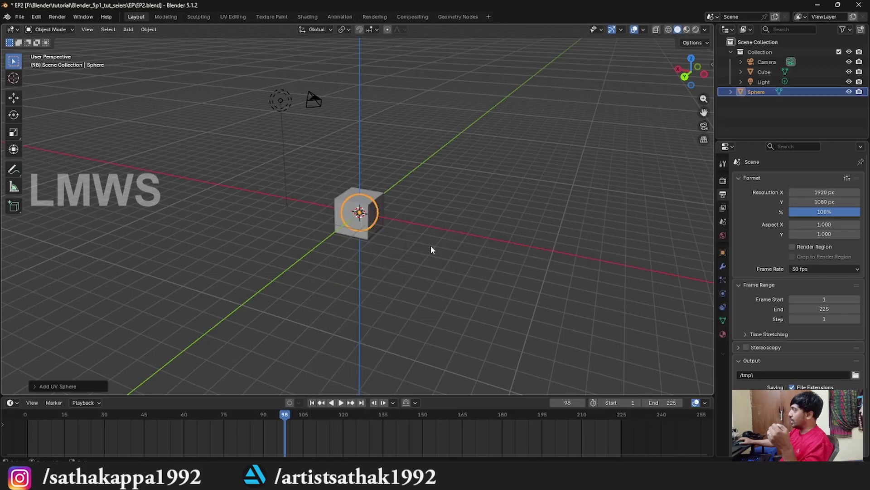
Deselect the new sphere and examine the cube at the origin from close up and farther away.
scroll(381, 245, up, 5)
middle_drag(380, 246, 336, 314)
click(477, 298)
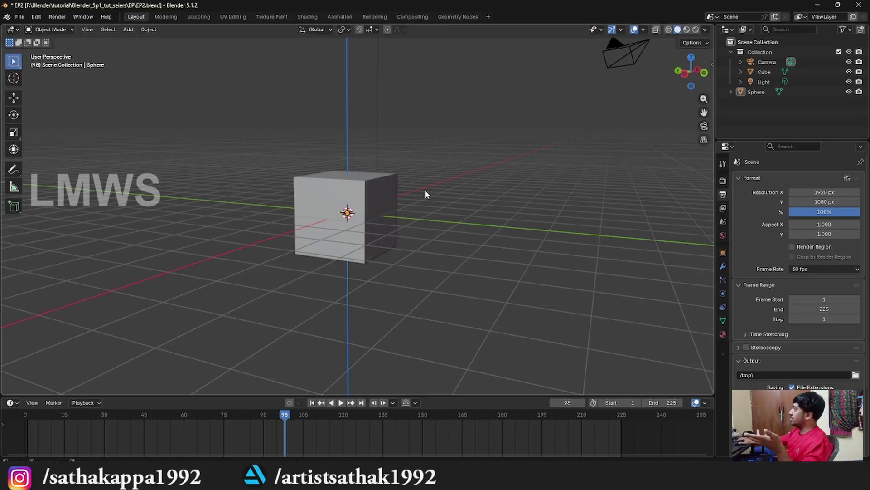
scroll(425, 194, up, 6)
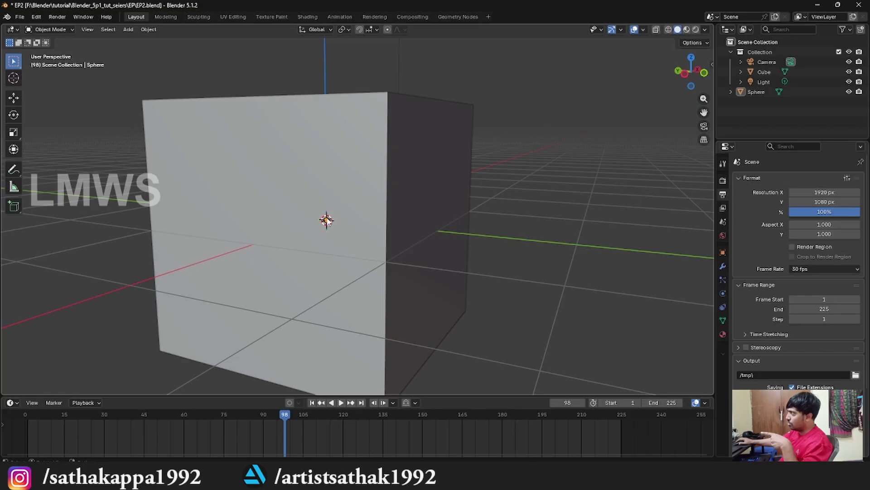
scroll(326, 222, up, 4)
scroll(247, 252, down, 6)
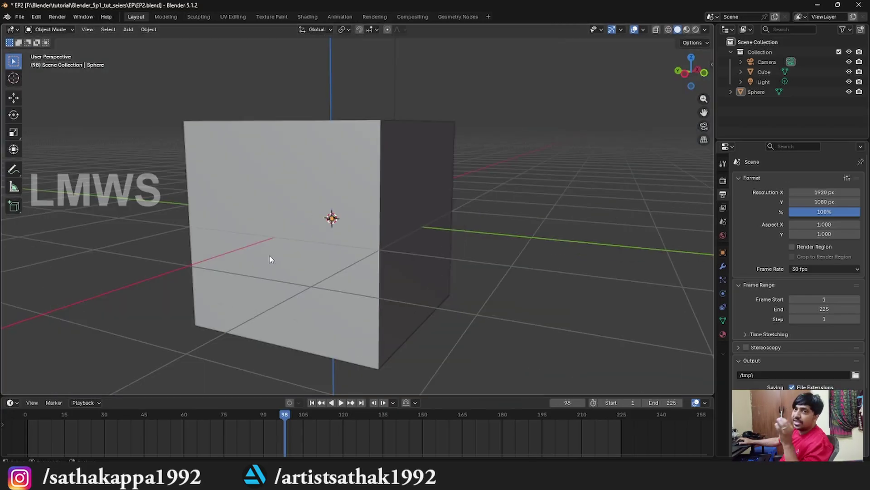
scroll(272, 257, down, 3)
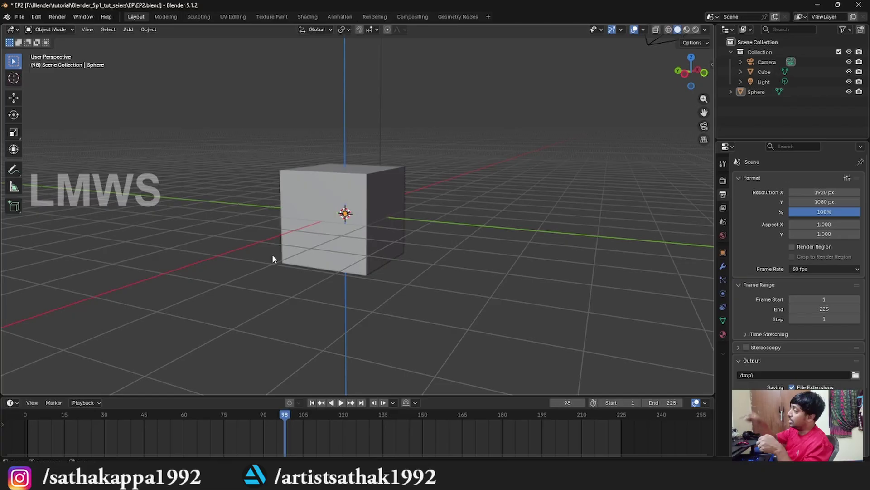
scroll(285, 191, down, 3)
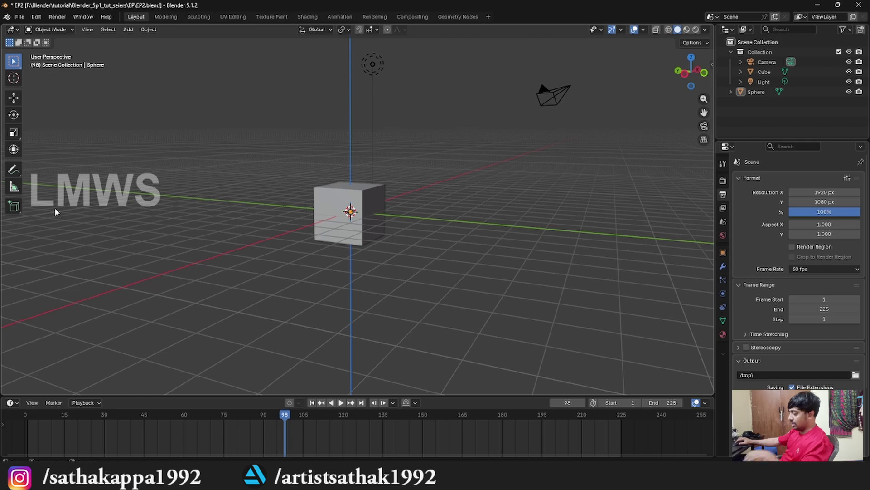
Place the 3D cursor in the empty space away from the cube and add a cone mesh there.
key(t)
key(t)
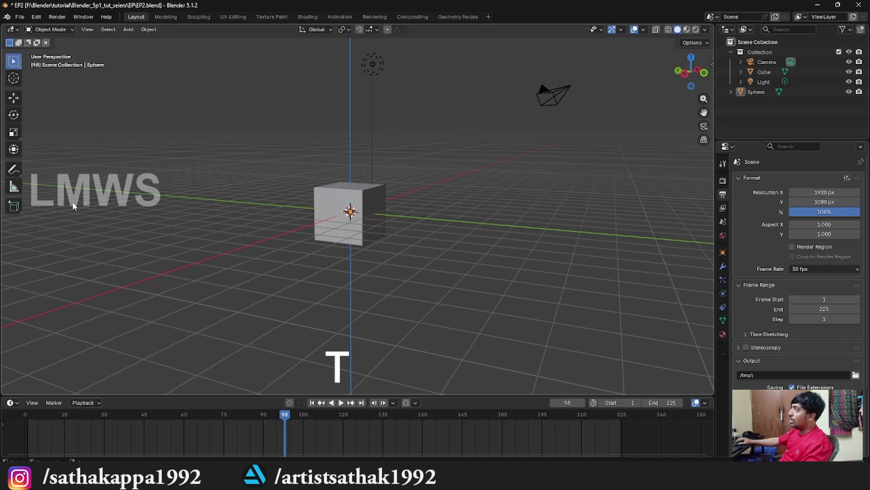
click(13, 79)
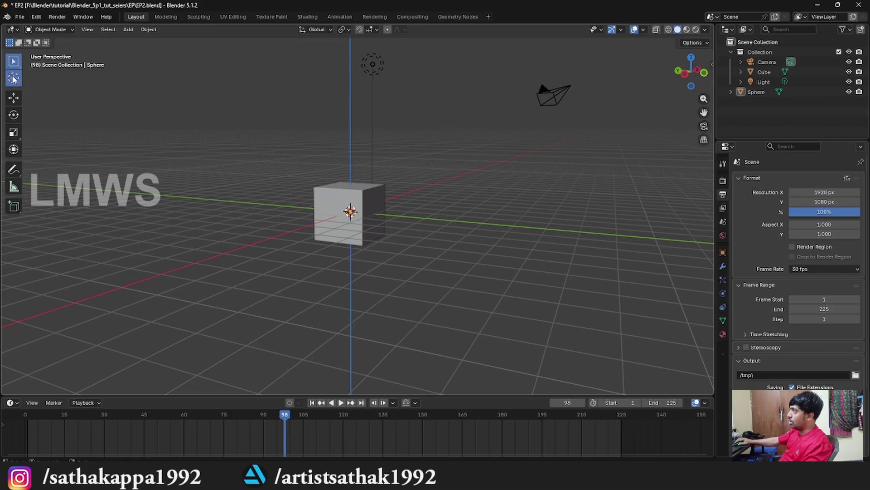
click(186, 203)
middle_drag(349, 273, 261, 237)
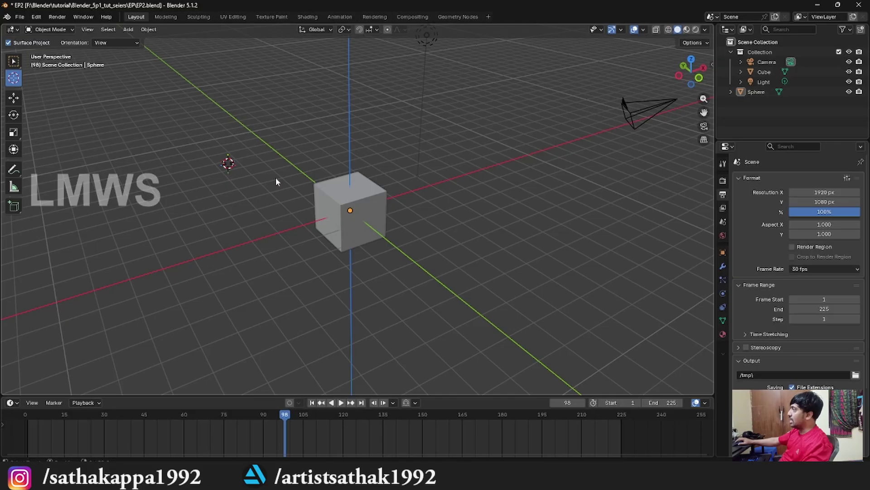
key(shift+a)
mouse_move(276, 178)
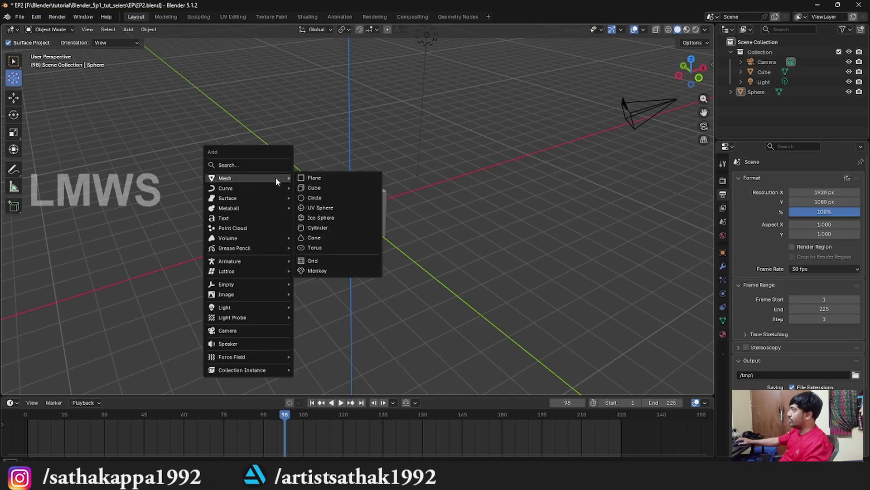
click(322, 237)
middle_drag(290, 222, 211, 194)
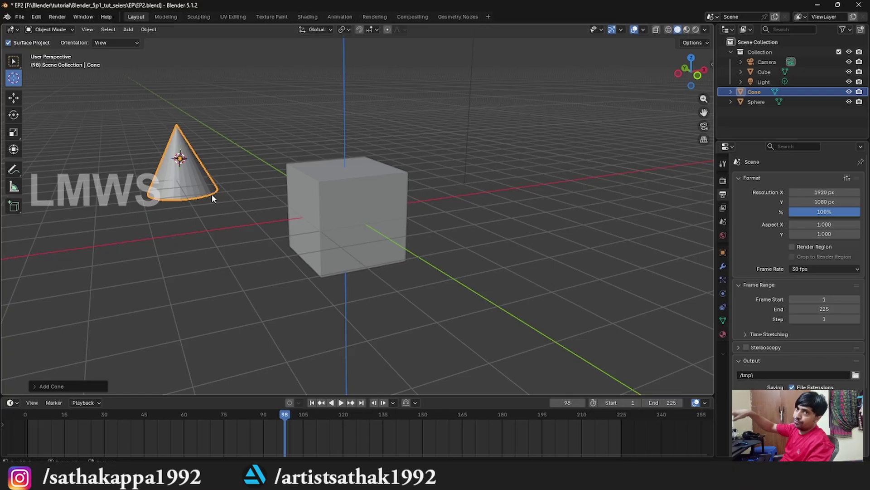
Place the 3D cursor on the opposite side of the cube from the cone and add a cylinder mesh there.
scroll(212, 194, down, 2)
shift+right_click(526, 196)
middle_drag(526, 195, 476, 228)
key(shift+a)
mouse_move(476, 228)
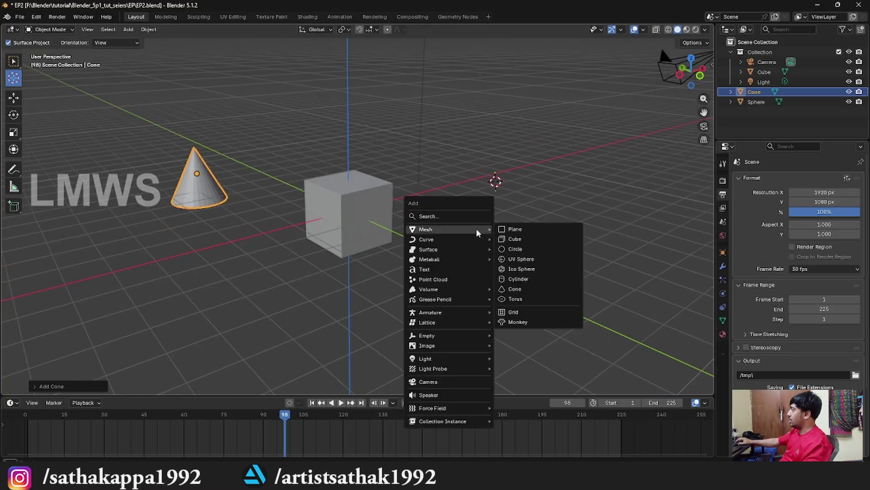
click(521, 279)
middle_drag(525, 279, 521, 258)
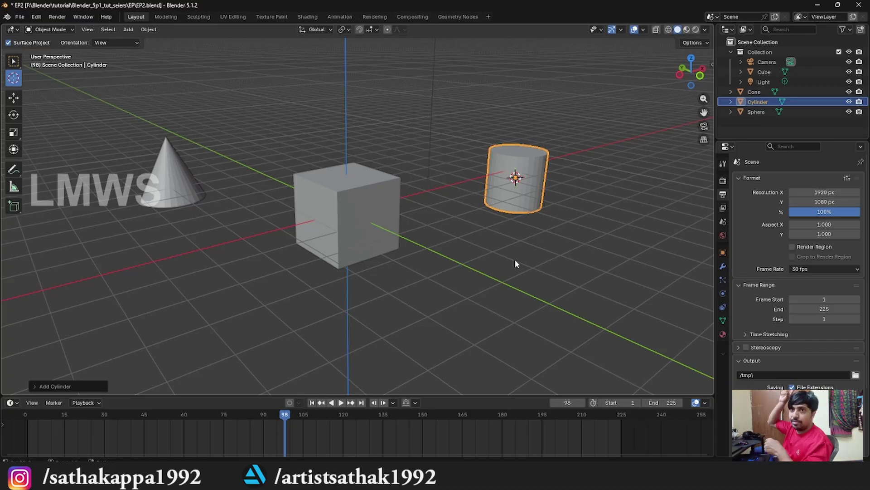
Switch the viewport shading to wireframe and place the 3D cursor over the sphere inside the cube.
middle_drag(361, 223, 341, 234)
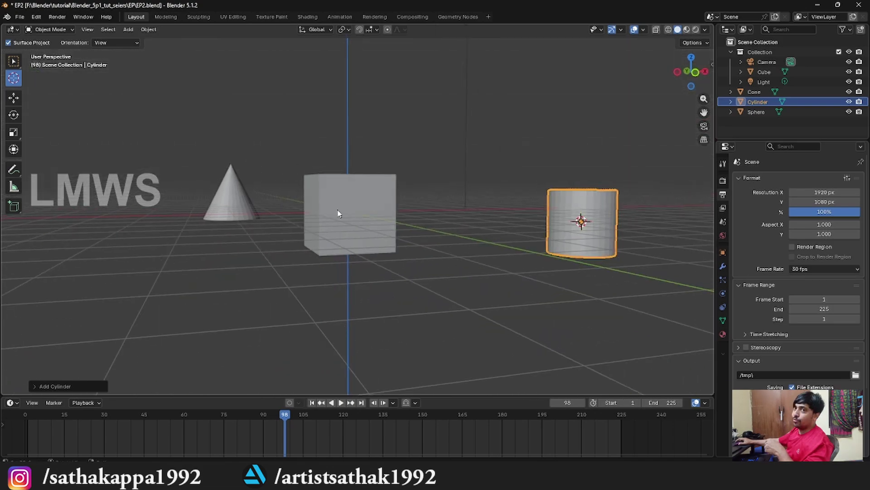
scroll(337, 213, down, 1)
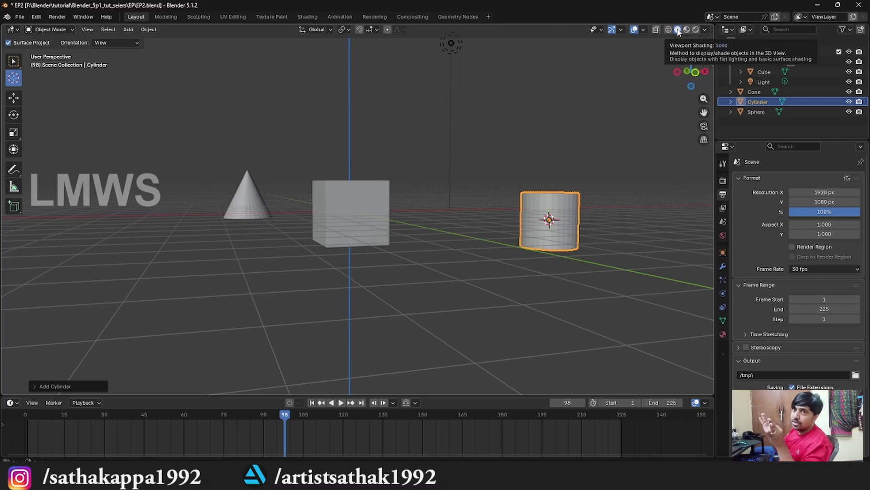
middle_drag(331, 154, 294, 159)
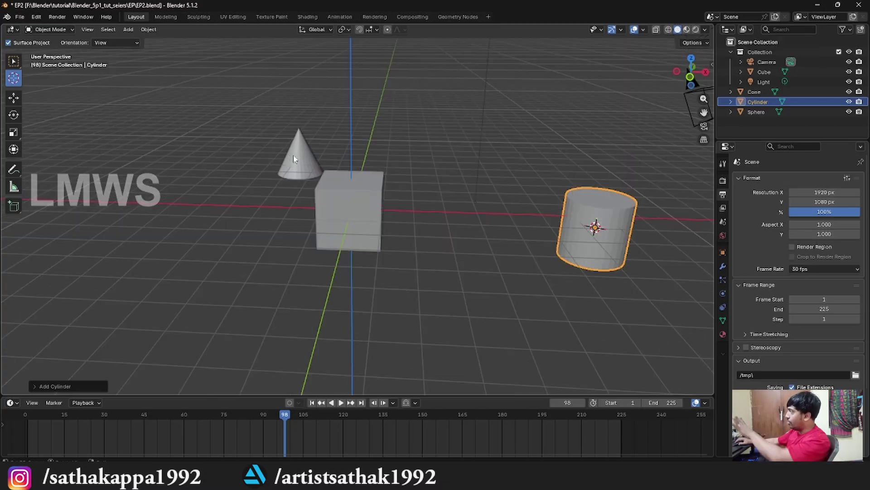
click(668, 30)
mouse_move(567, 181)
middle_down()
mouse_move(490, 247)
mouse_move(418, 227)
mouse_move(444, 210)
mouse_move(123, 190)
mouse_move(195, 315)
mouse_move(200, 225)
mouse_move(357, 239)
mouse_move(368, 213)
middle_up()
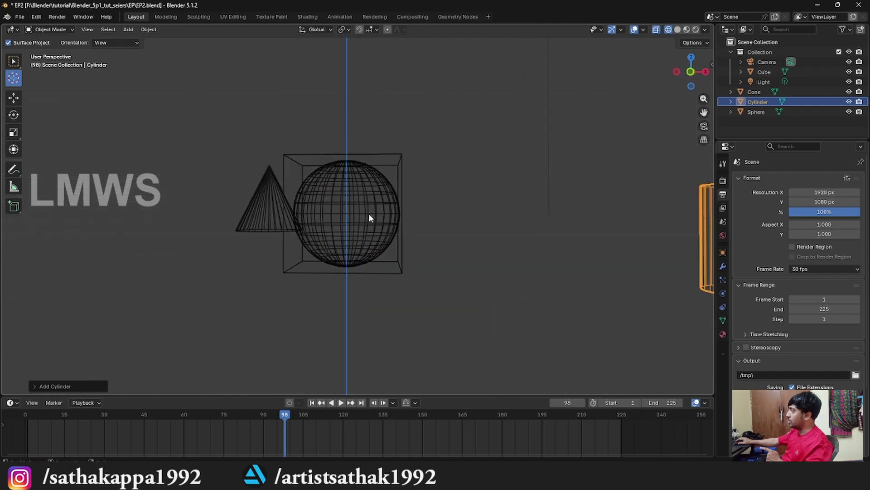
click(381, 201)
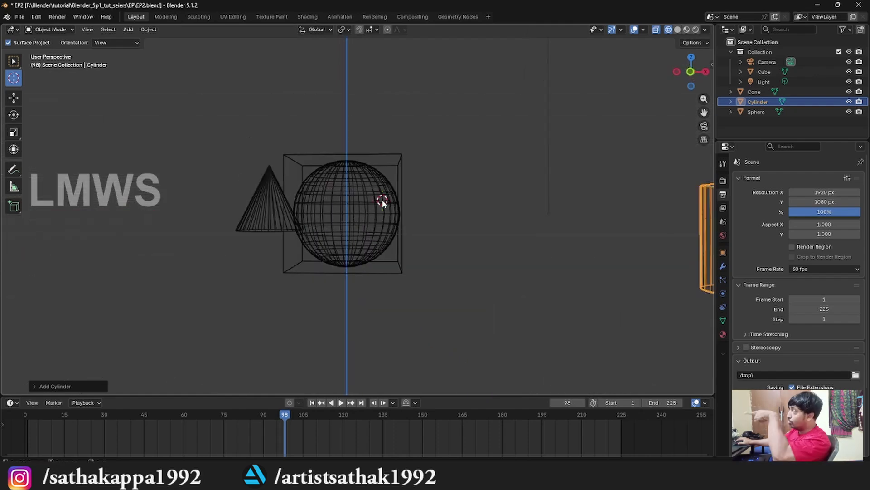
middle_drag(342, 207, 174, 149)
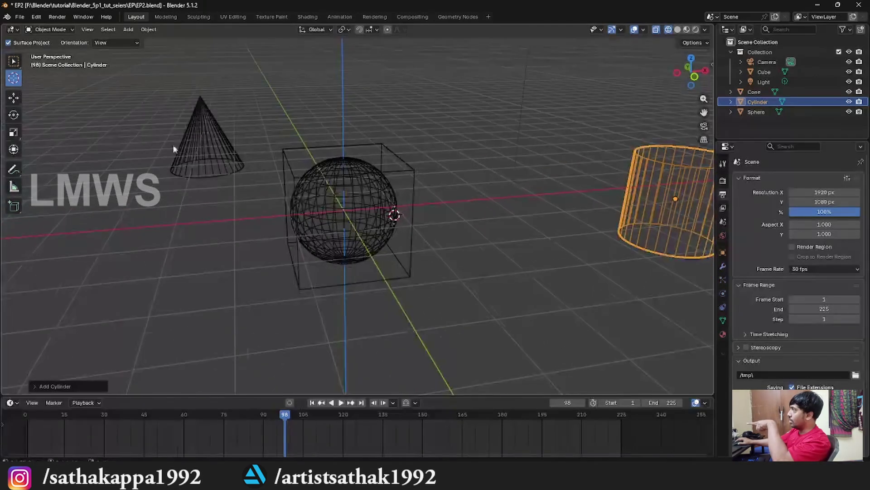
Activate the Select Box tool and select the cube, sphere, cone and cylinder in turn, finishing with the cube.
click(15, 62)
click(408, 176)
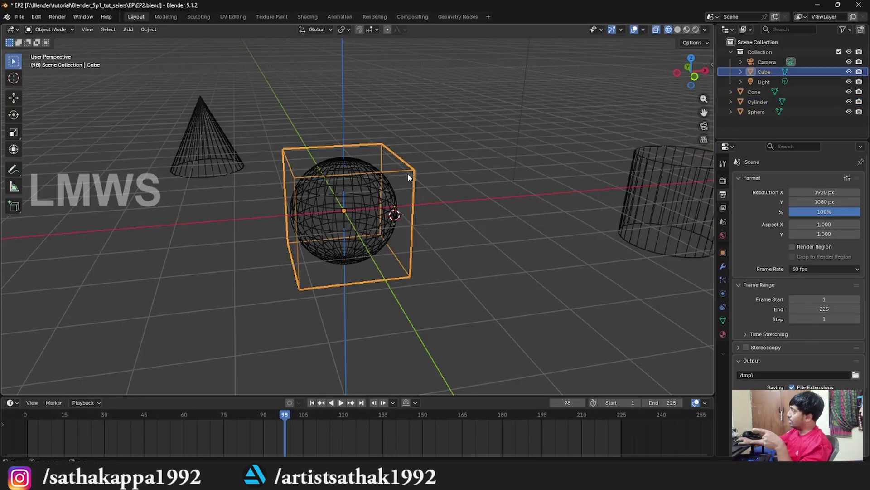
click(374, 209)
click(205, 131)
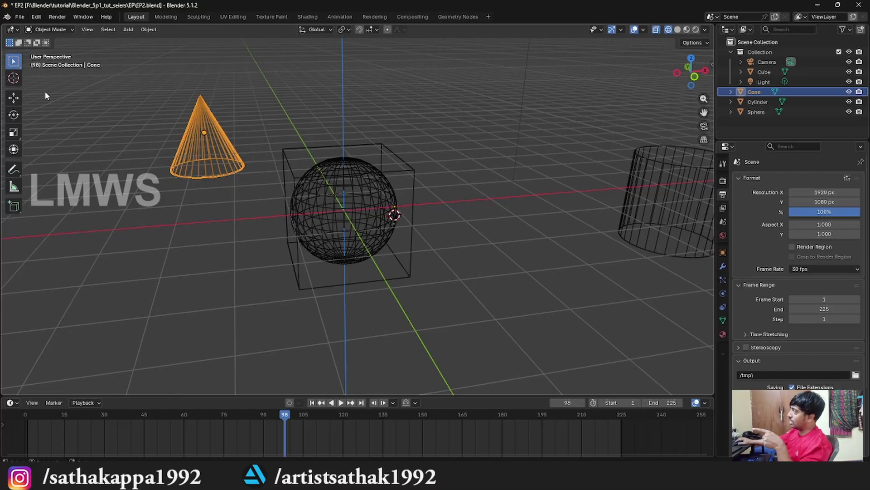
click(399, 167)
click(655, 174)
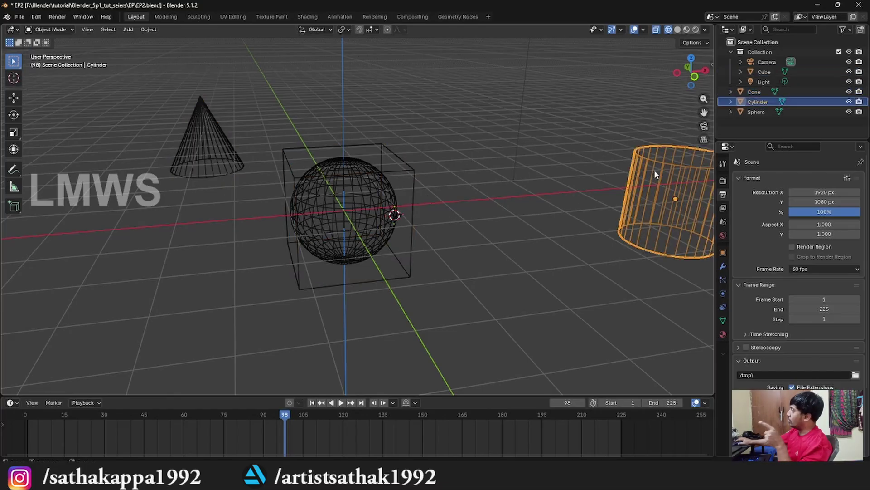
click(356, 228)
click(396, 170)
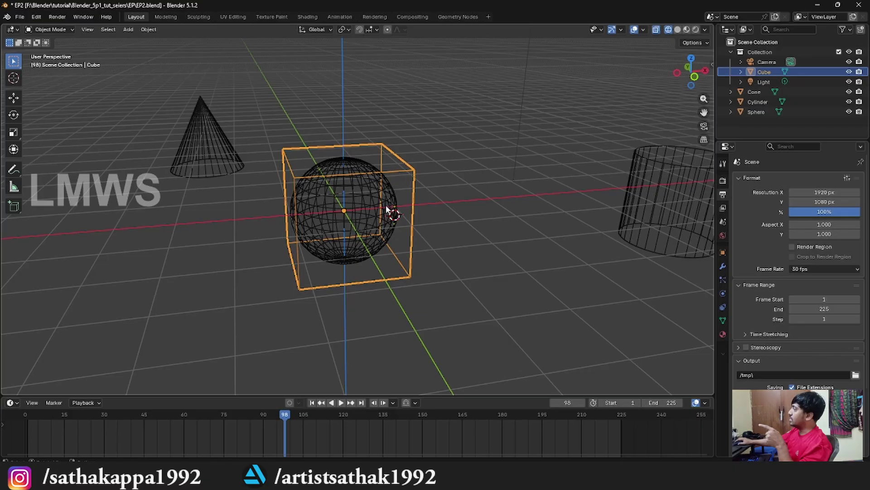
Select the sphere inside the cube and move it about 7 m out of the cube toward negative X.
click(374, 203)
mouse_move(374, 203)
middle_down()
mouse_move(334, 213)
mouse_move(342, 199)
mouse_move(301, 245)
mouse_move(374, 192)
middle_up()
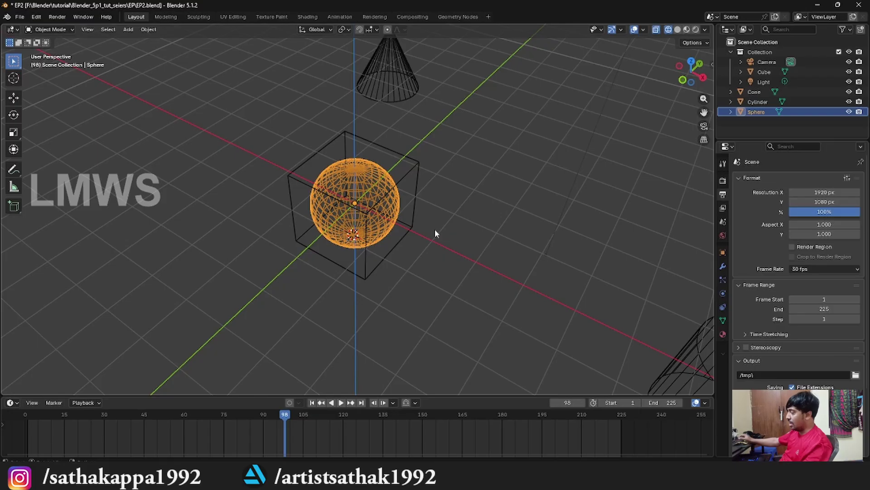
key(g)
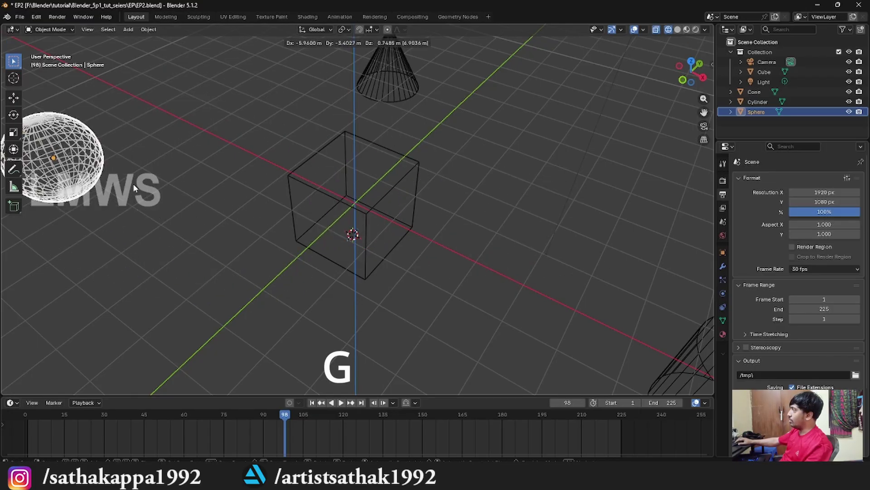
click(109, 183)
scroll(208, 222, down, 4)
mouse_move(207, 221)
middle_down()
mouse_move(258, 197)
mouse_move(222, 246)
middle_up()
scroll(224, 244, up, 2)
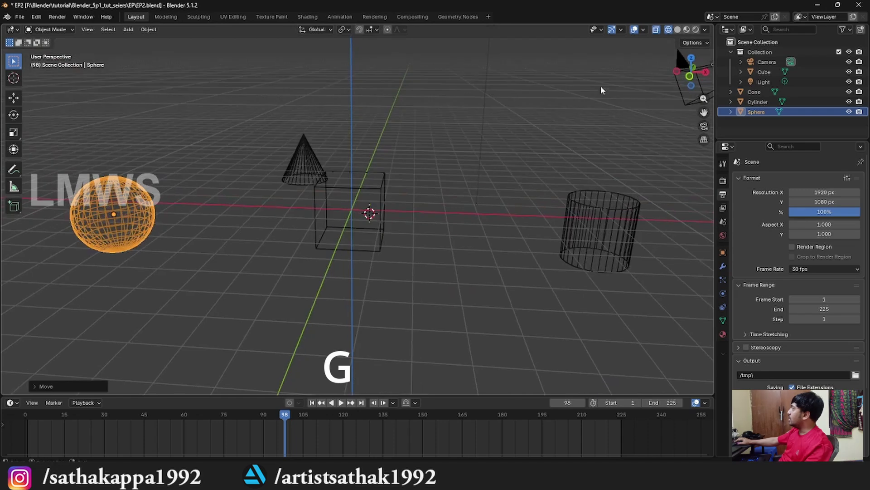
Compare the scene in solid and wireframe shading, ending in wireframe, and look closely through the cube with nothing selected.
click(678, 30)
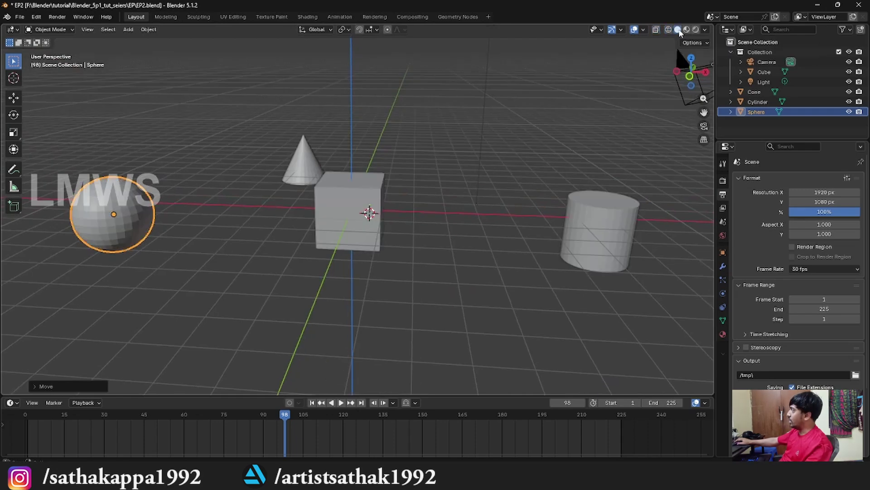
click(668, 30)
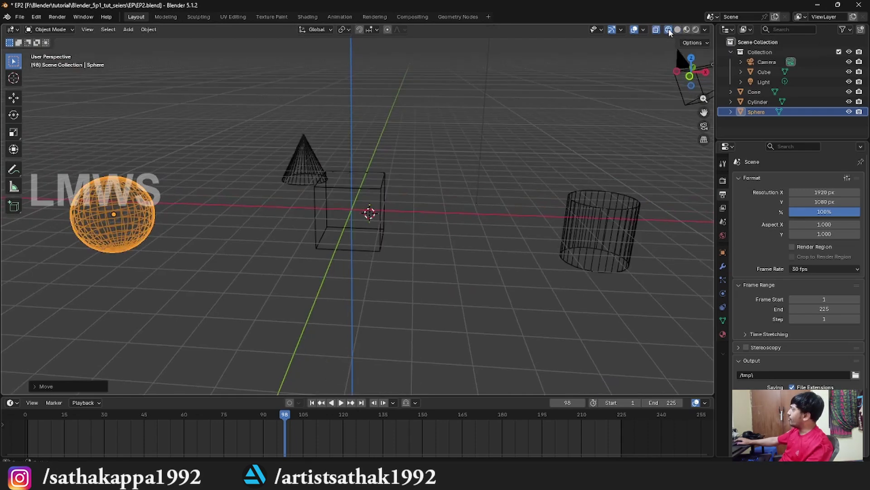
middle_drag(501, 202, 472, 194)
click(678, 30)
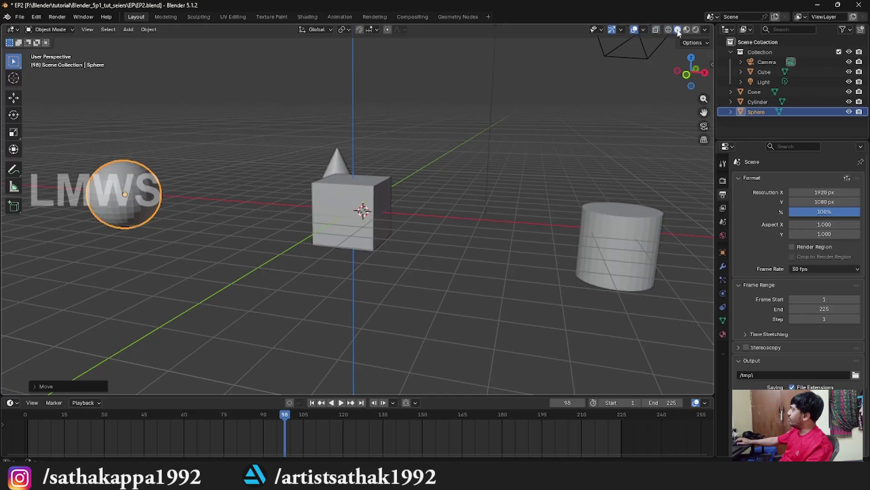
click(668, 30)
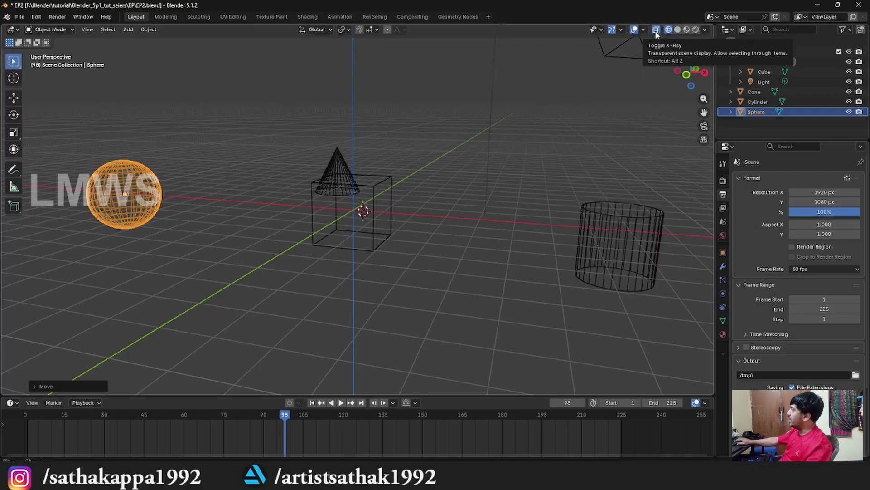
middle_drag(434, 213, 411, 199)
scroll(387, 231, up, 5)
click(529, 242)
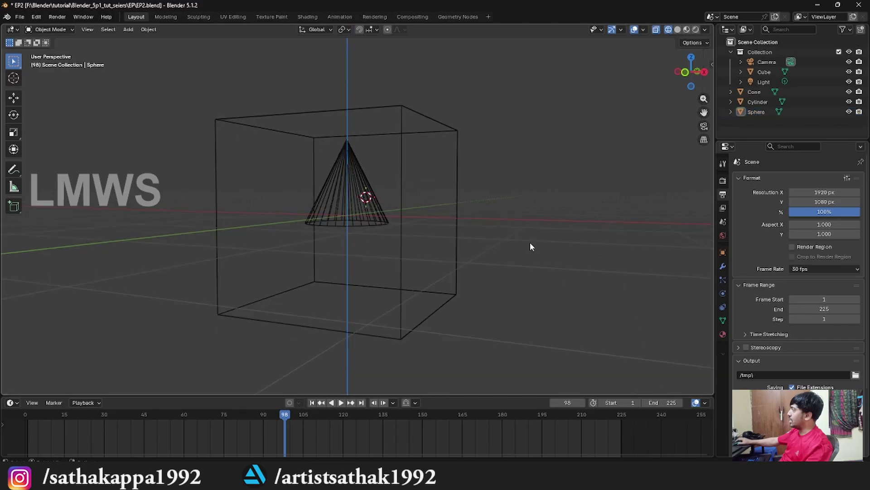
Examine the cone, cylinder and other primitives through the cube and sphere in X-ray wireframe shading from several sides.
middle_drag(529, 242, 494, 252)
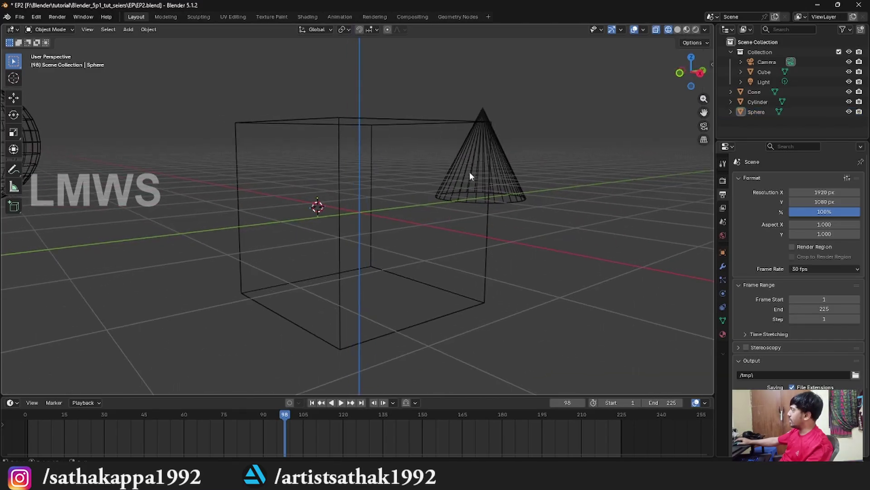
middle_drag(386, 216, 431, 210)
scroll(264, 201, down, 7)
middle_drag(265, 201, 284, 230)
scroll(313, 216, up, 2)
scroll(282, 230, up, 1)
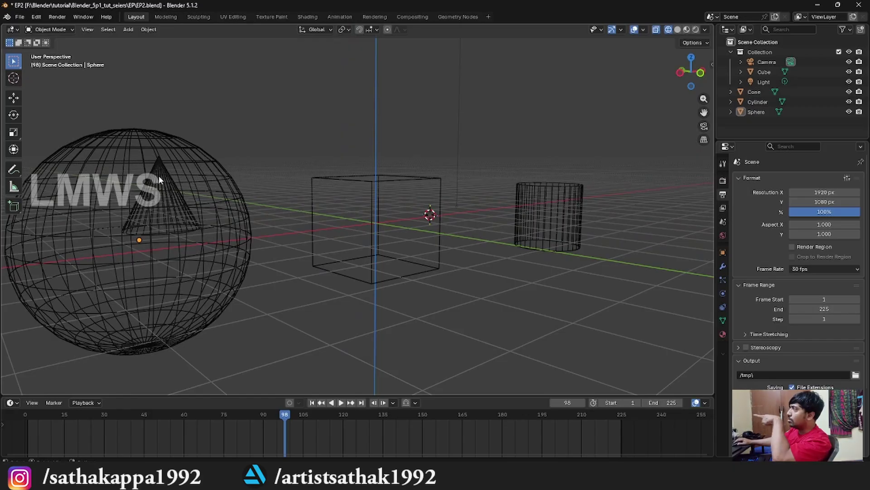
Compare the wireframe view with X-ray off and on, checking whether the cone shows through the cube, ending with X-ray on.
click(655, 29)
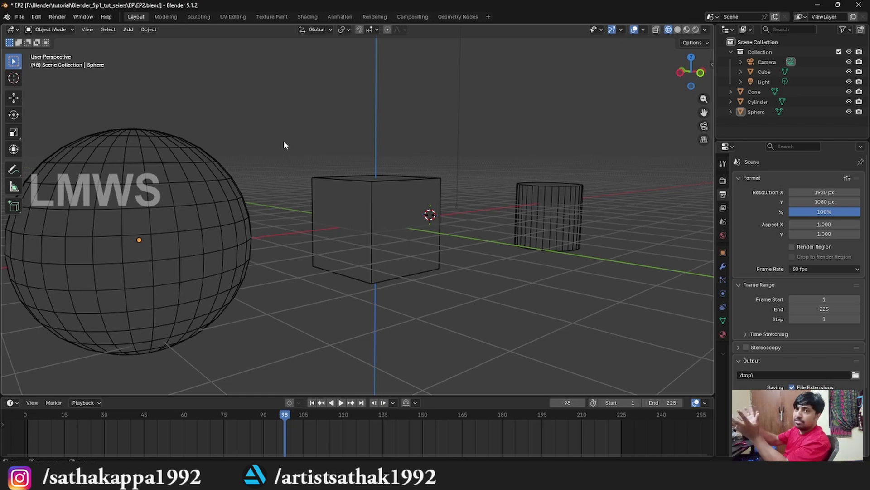
scroll(374, 193, down, 2)
mouse_move(302, 262)
middle_down()
mouse_move(169, 233)
mouse_move(346, 325)
mouse_move(311, 249)
mouse_move(384, 272)
mouse_move(313, 260)
middle_up()
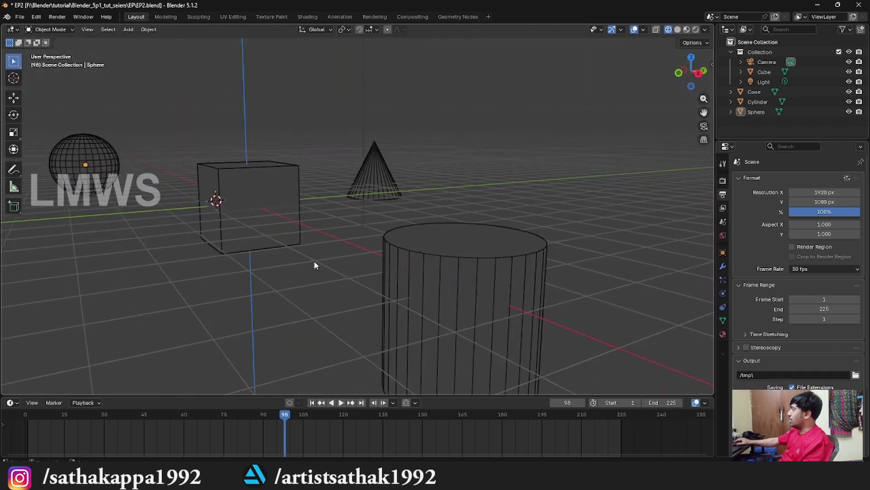
scroll(279, 244, up, 8)
scroll(322, 258, down, 8)
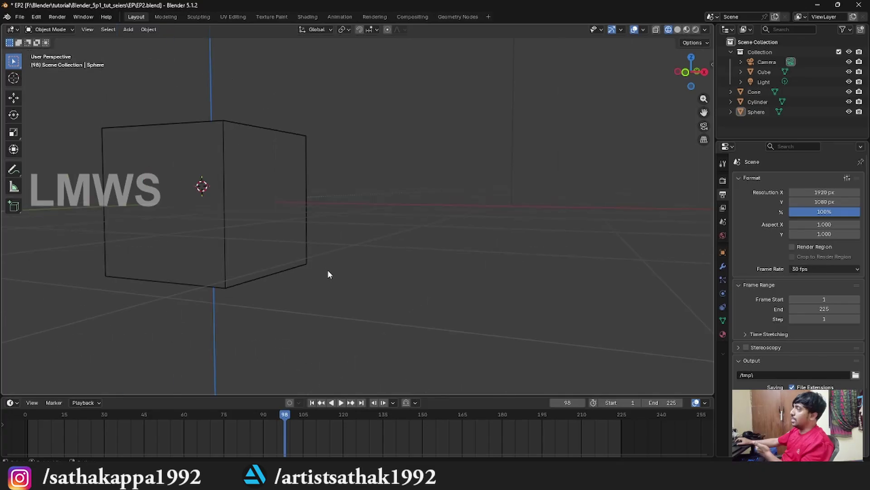
middle_drag(319, 270, 254, 272)
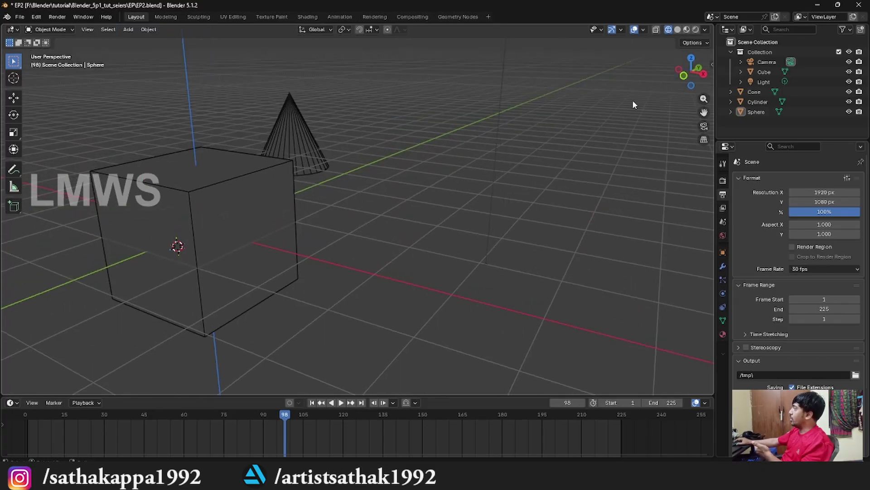
click(656, 29)
middle_drag(336, 199, 329, 200)
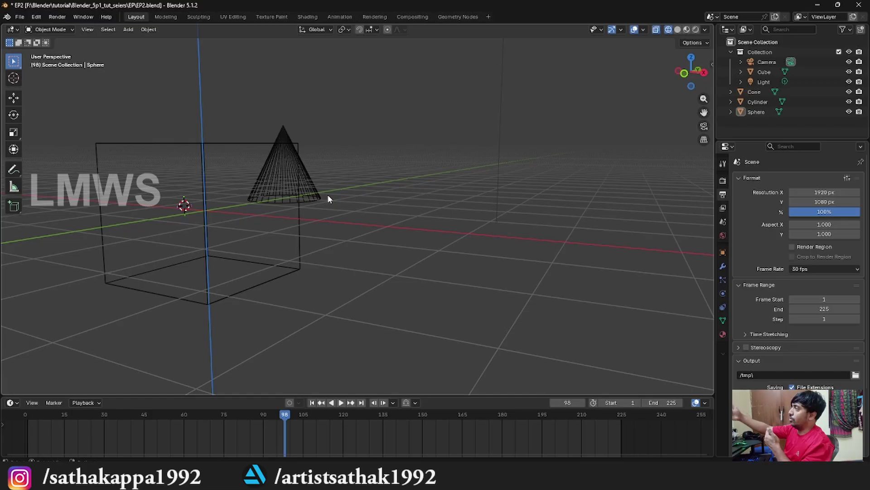
Switch to solid shading and compare the cube and cone with X-ray on and off, ending with X-ray off.
key(shift+z)
scroll(408, 181, down, 4)
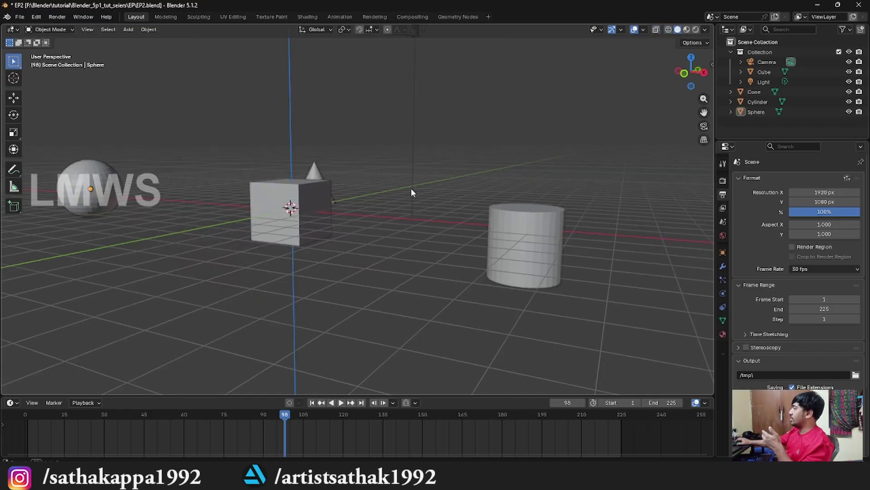
scroll(338, 216, up, 6)
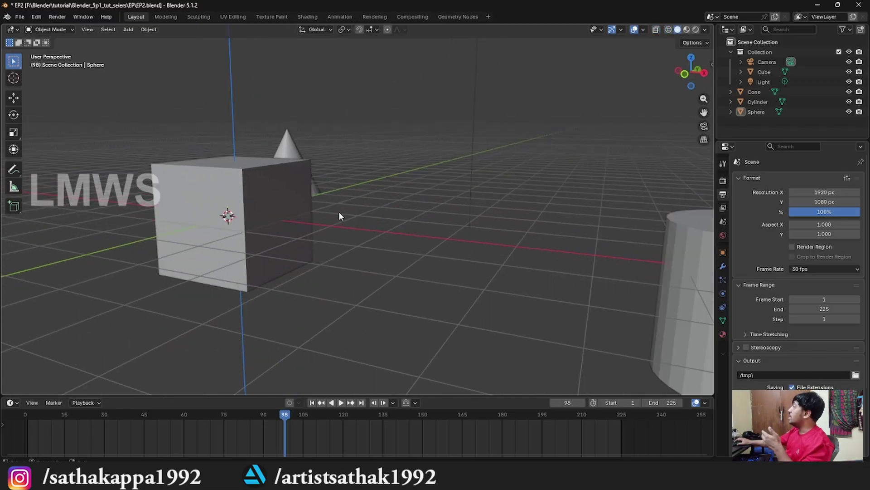
click(656, 30)
middle_drag(353, 206, 318, 223)
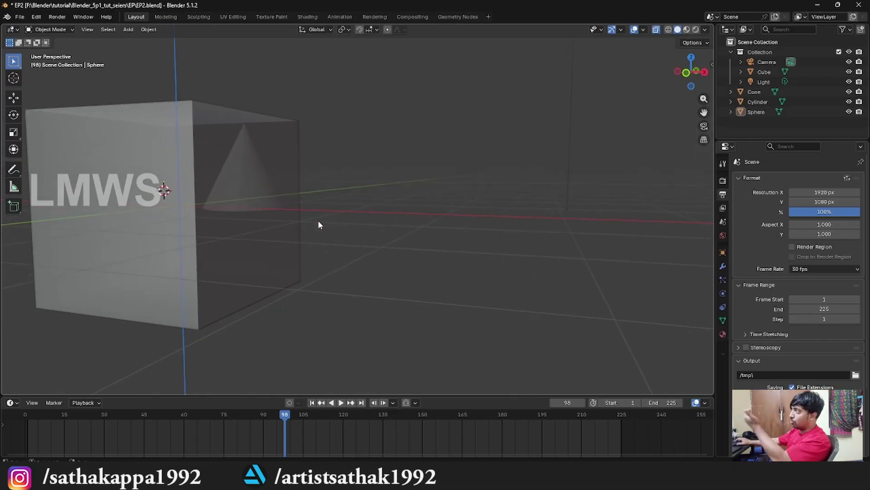
scroll(363, 230, down, 3)
middle_drag(412, 230, 676, 38)
key(alt+z)
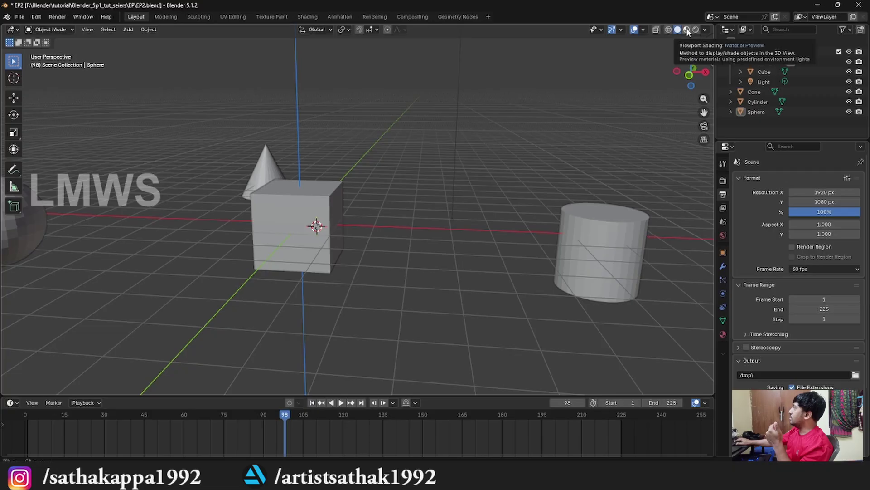
Show the scene in Material Preview shading and open the sphere's material settings.
click(687, 30)
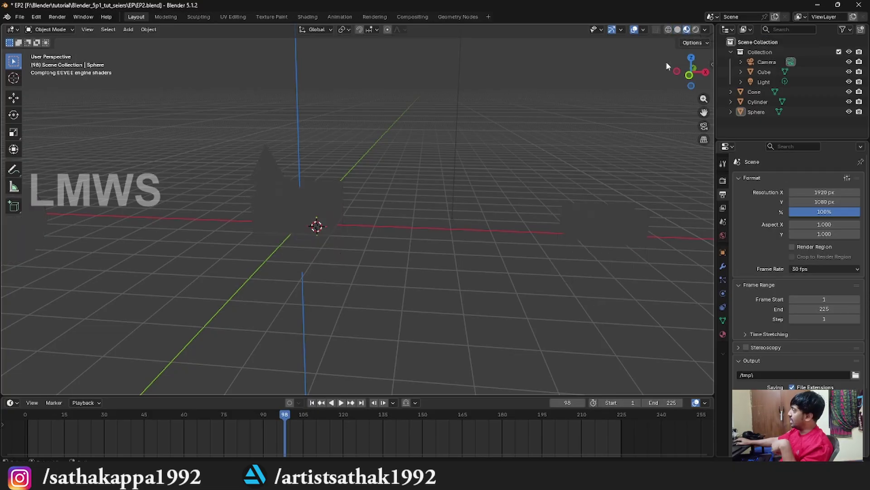
mouse_move(667, 61)
middle_down()
mouse_move(527, 91)
mouse_move(466, 234)
mouse_move(402, 244)
mouse_move(436, 250)
middle_up()
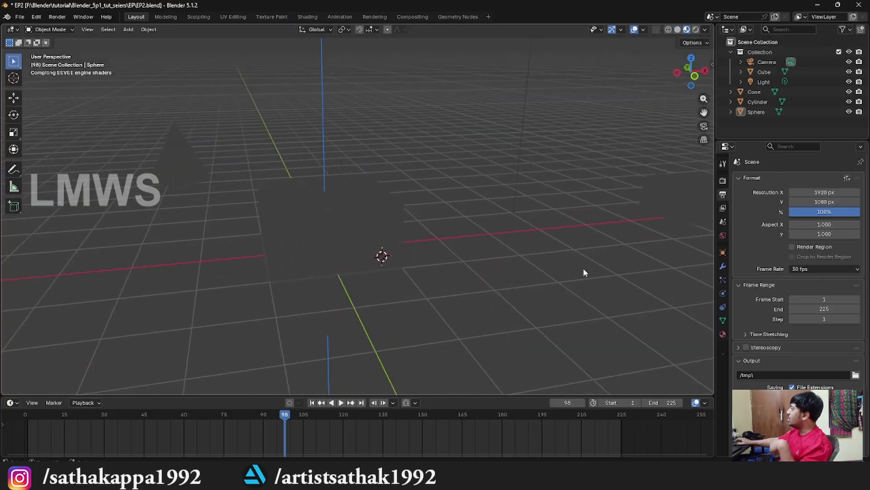
click(722, 334)
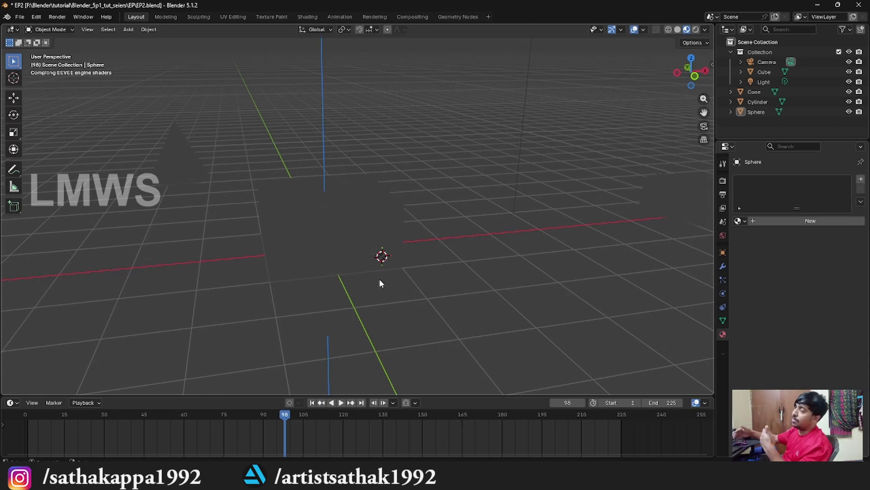
Switch the viewport to Rendered shading and look at how the light falls on the objects.
click(696, 30)
middle_drag(523, 232, 396, 274)
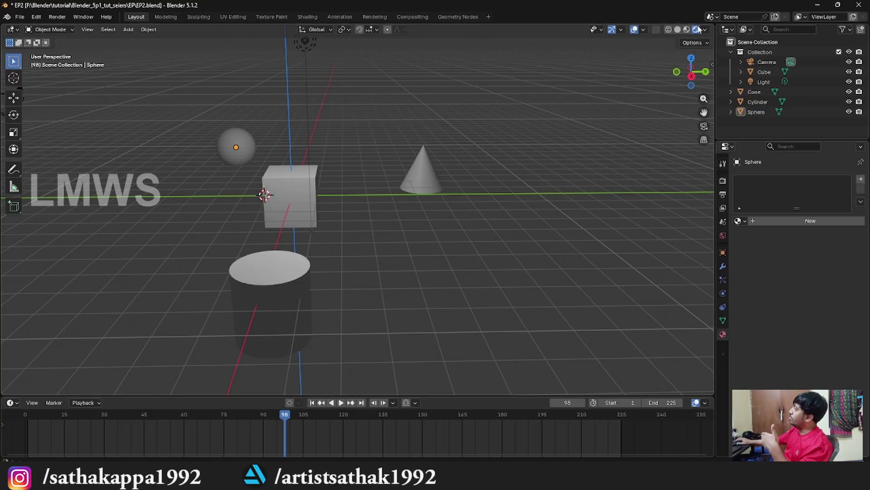
middle_drag(328, 220, 243, 212)
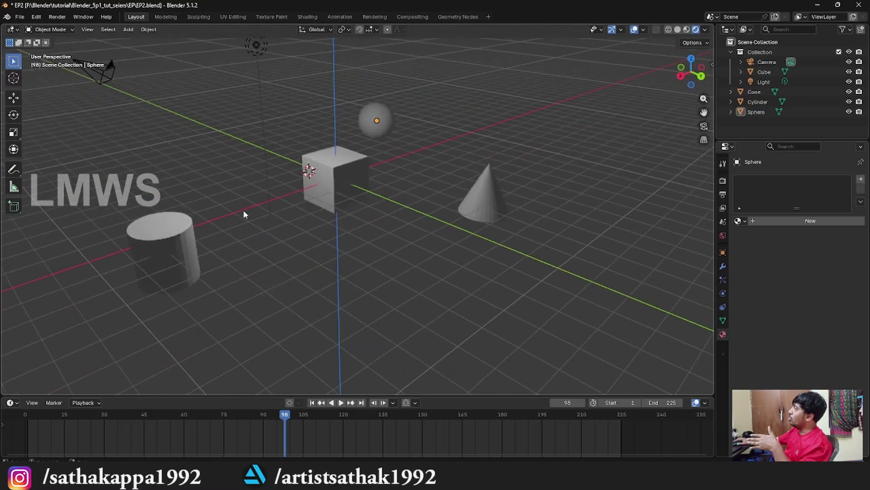
Select the point light and move it past the cone toward positive Y, checking the lighting in Rendered shading.
click(251, 50)
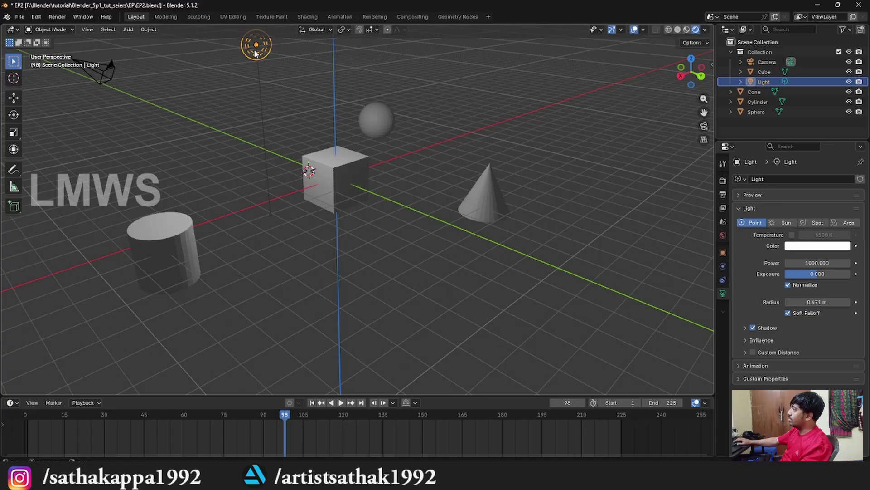
middle_drag(256, 53, 289, 230)
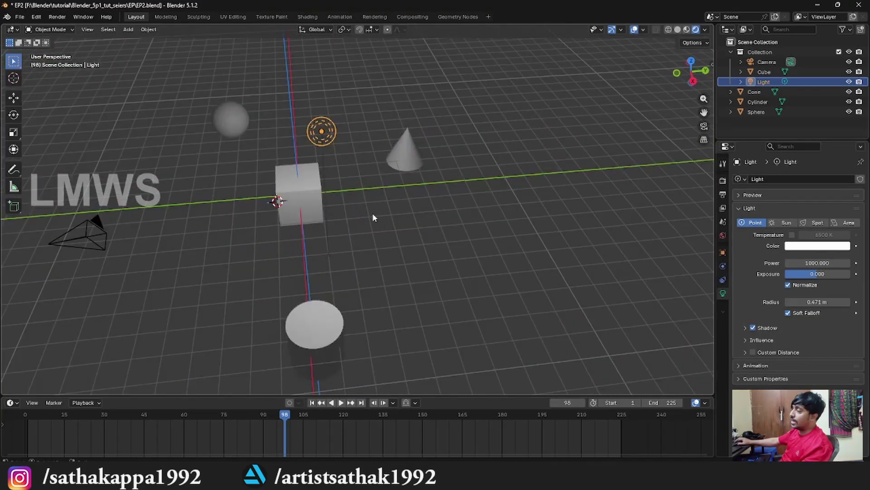
key(g)
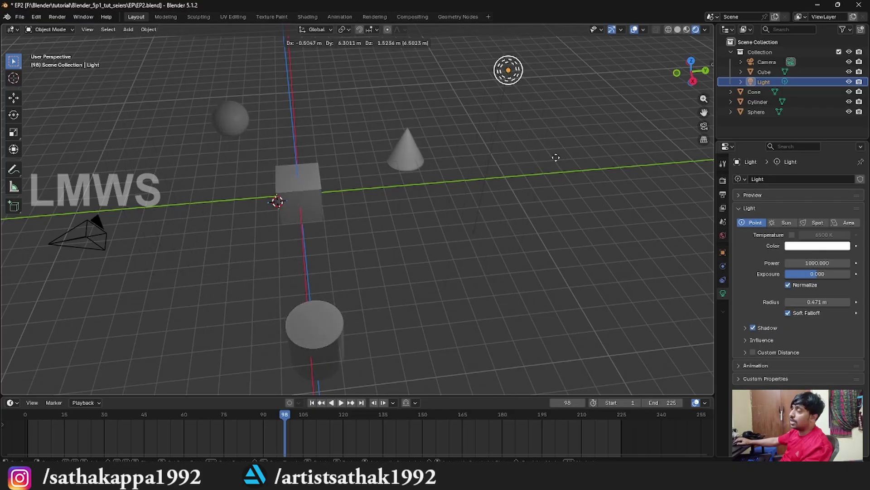
click(504, 181)
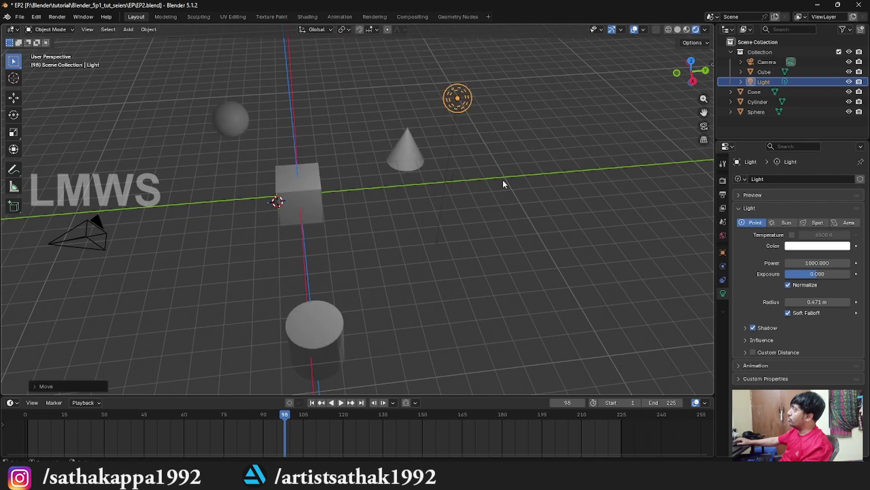
middle_drag(503, 181, 366, 254)
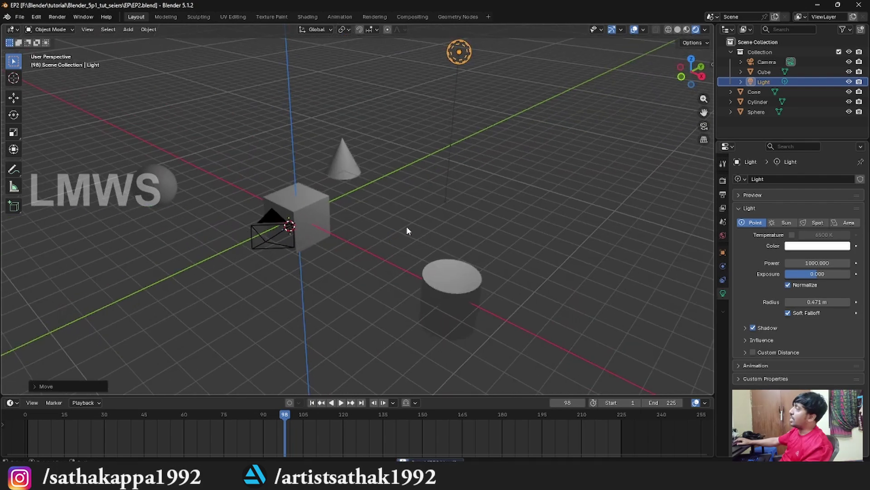
Switch the viewport back to solid shading and select the cube.
click(678, 29)
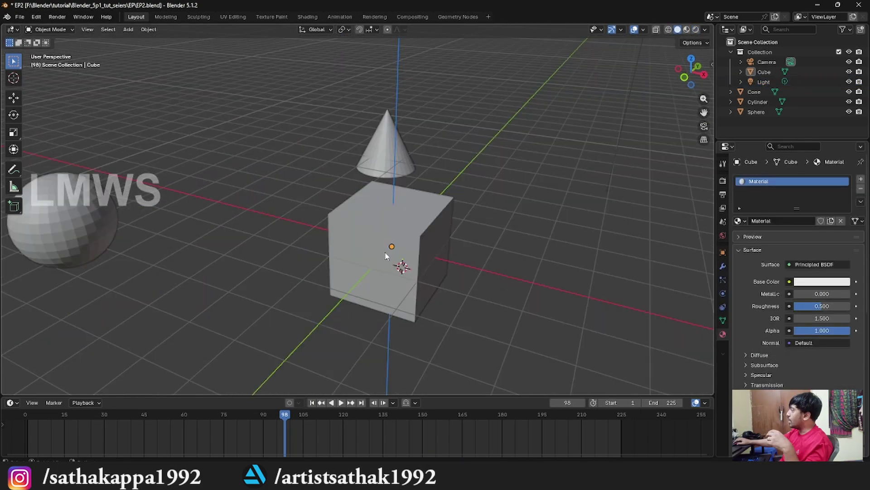
click(384, 265)
scroll(382, 278, down, 3)
middle_drag(382, 281, 415, 292)
Try moving the cube freely without an axis constraint.
key(g)
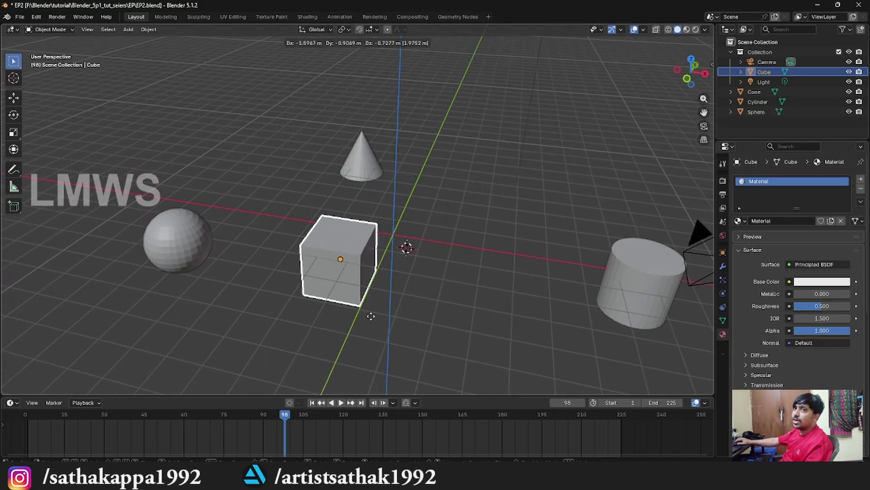
click(418, 293)
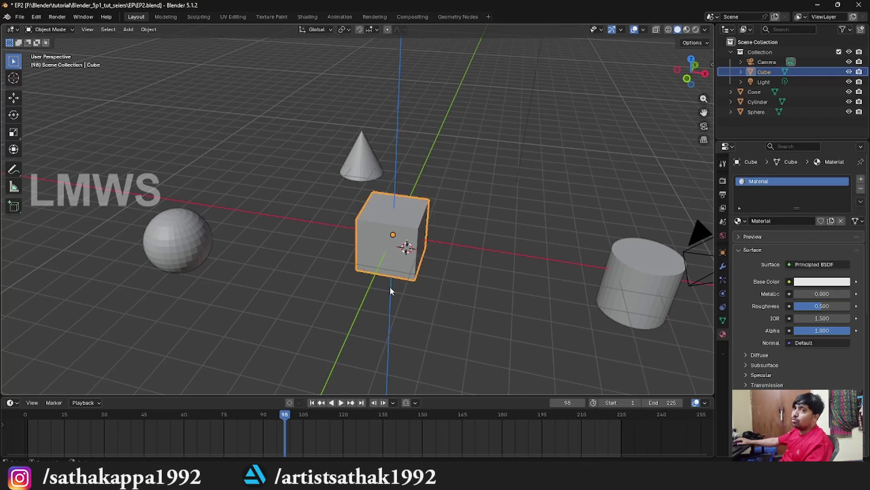
middle_drag(390, 286, 402, 291)
scroll(403, 295, up, 4)
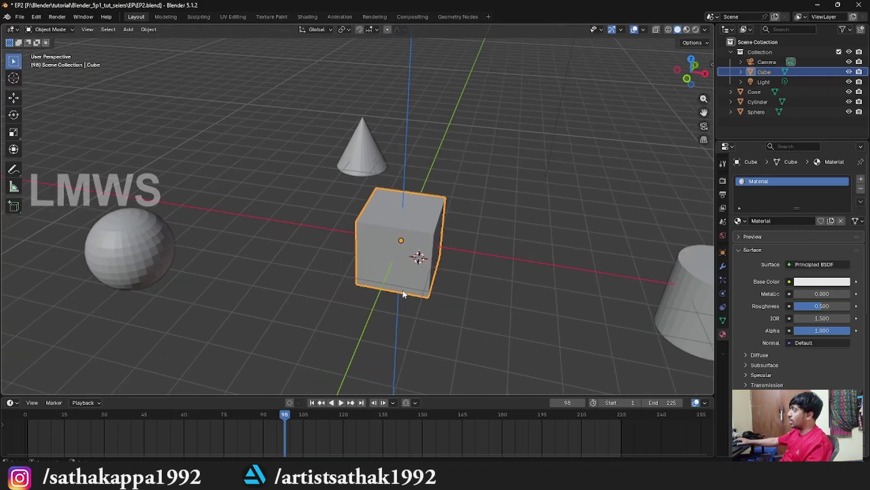
scroll(512, 298, down, 3)
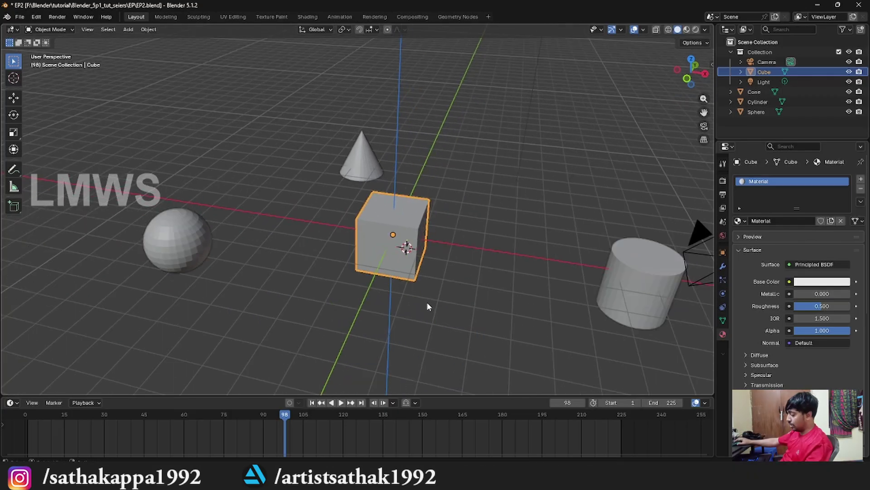
Move the cube along the global X axis in the negative direction, beyond the sphere.
key(g)
key(x)
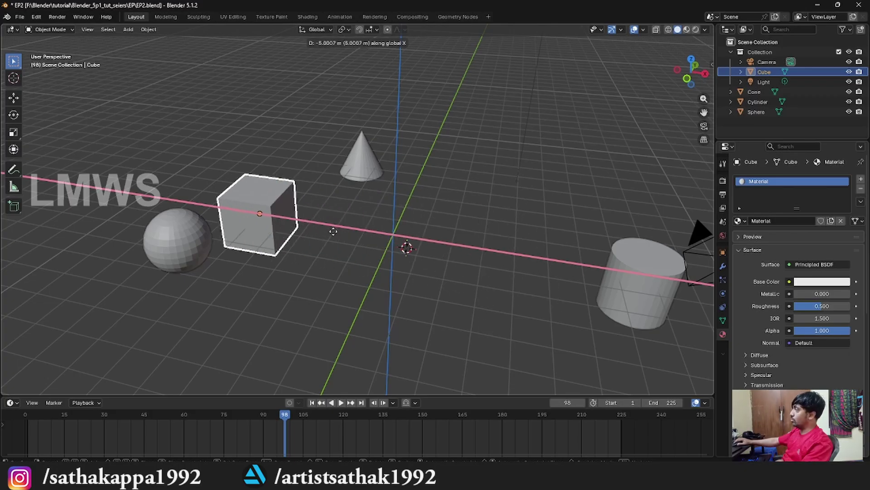
click(153, 213)
middle_drag(224, 257, 149, 212)
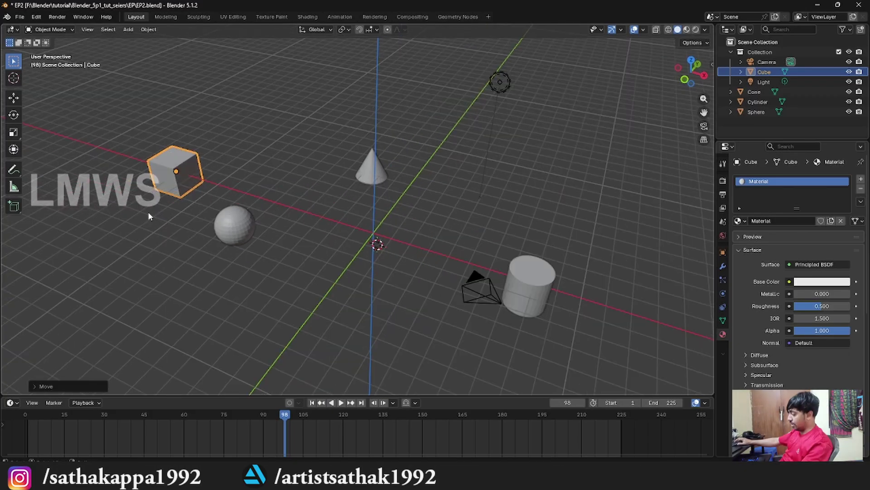
Try moving the cube constrained to the global Y, Z and X axes in turn.
key(g)
key(y)
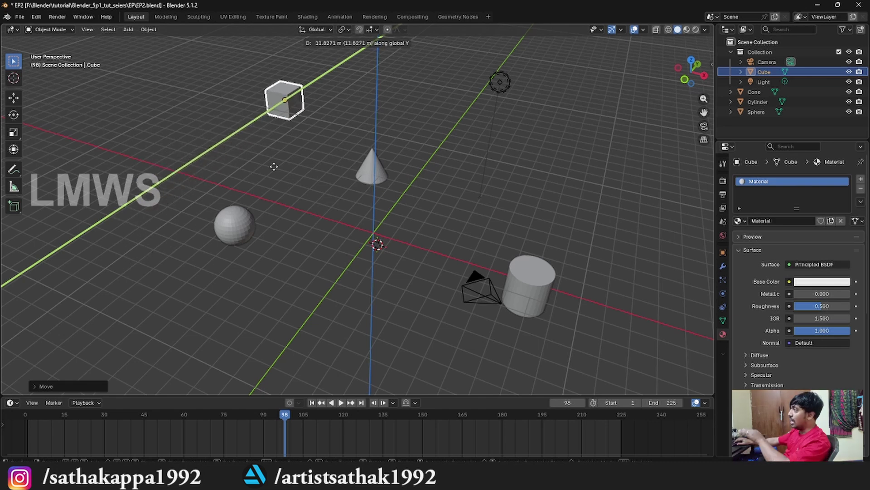
click(169, 236)
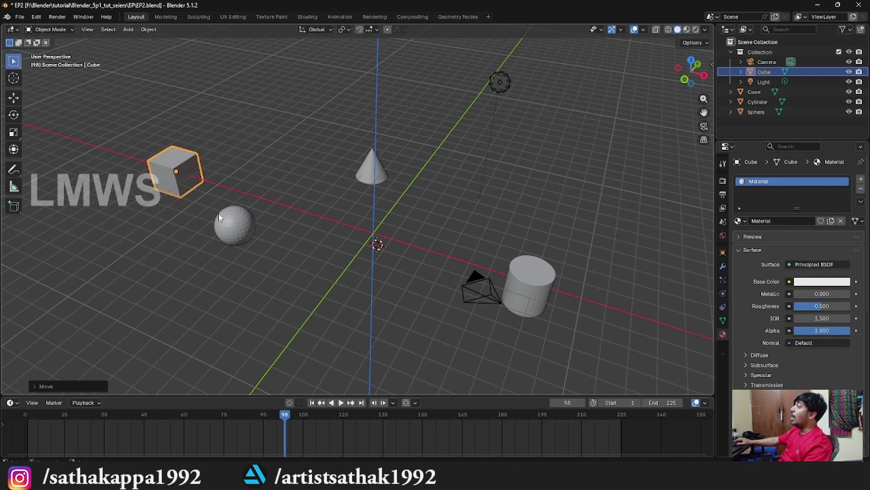
key(g)
key(z)
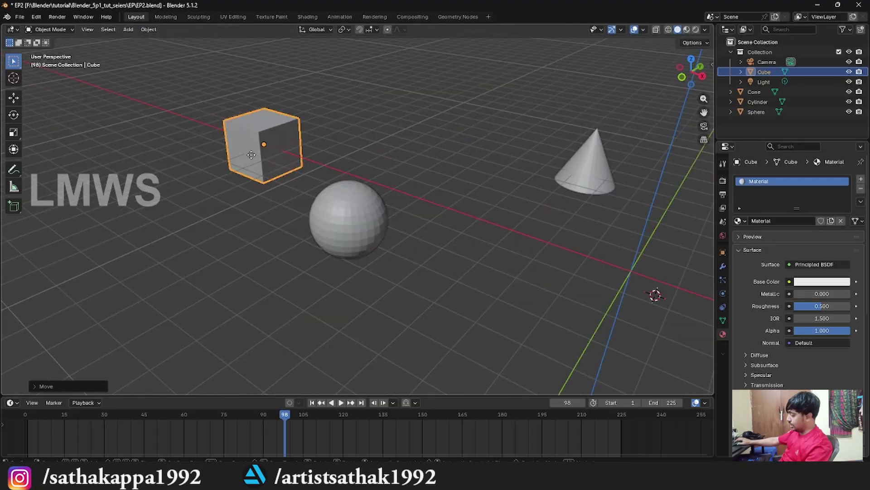
key(g)
key(x)
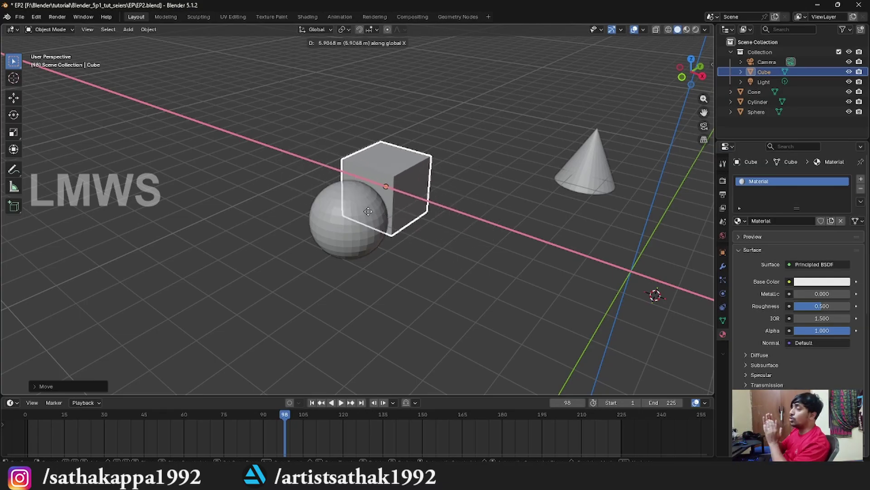
right_click(274, 202)
Move the cube exactly 5 m along the global X axis.
key(g)
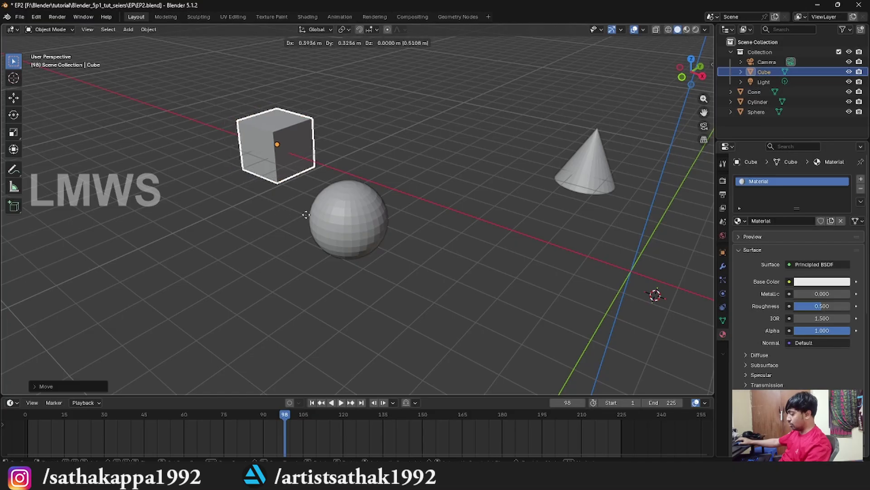
key(x)
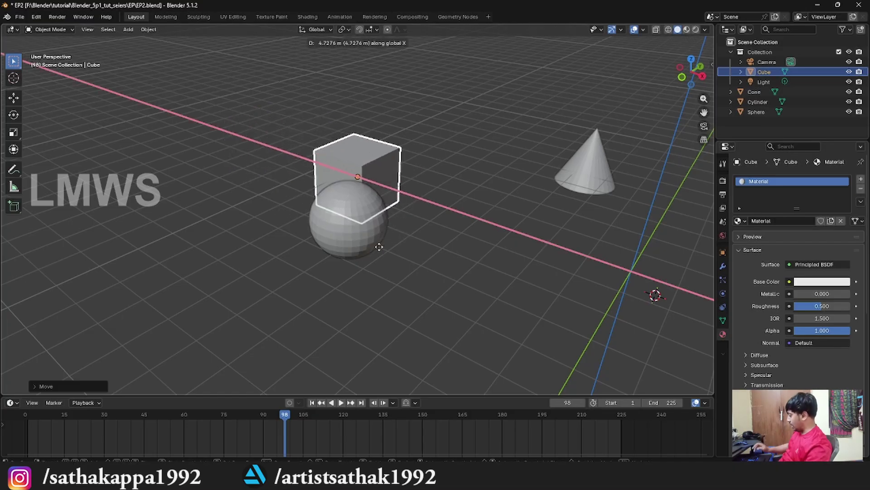
text(5)
key(Return)
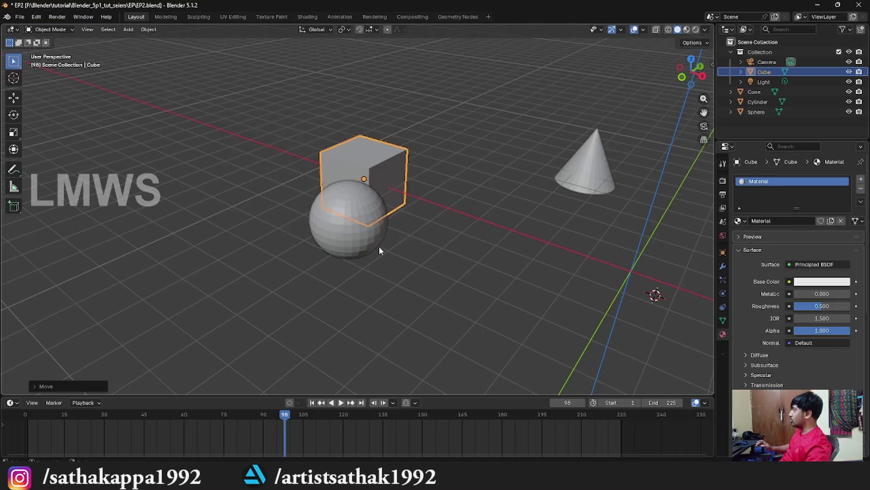
Undo the cube's last 5 m move along the global X axis.
key(ctrl+z)
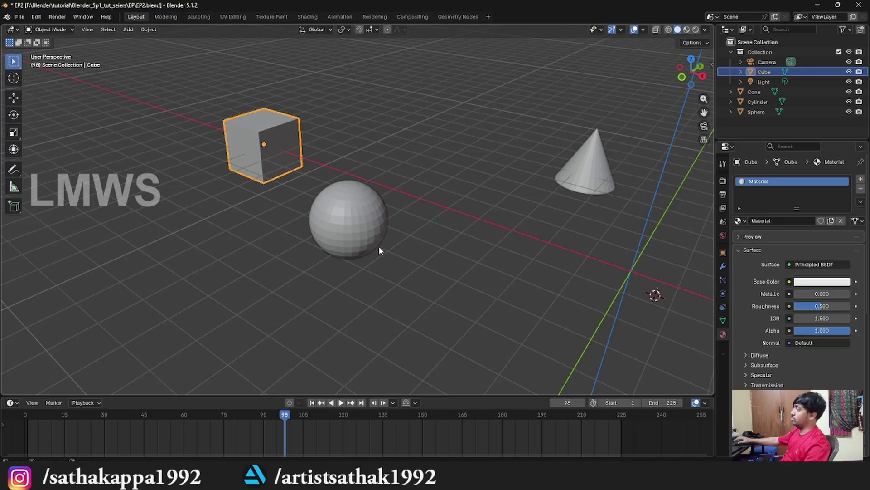
key(g)
key(x)
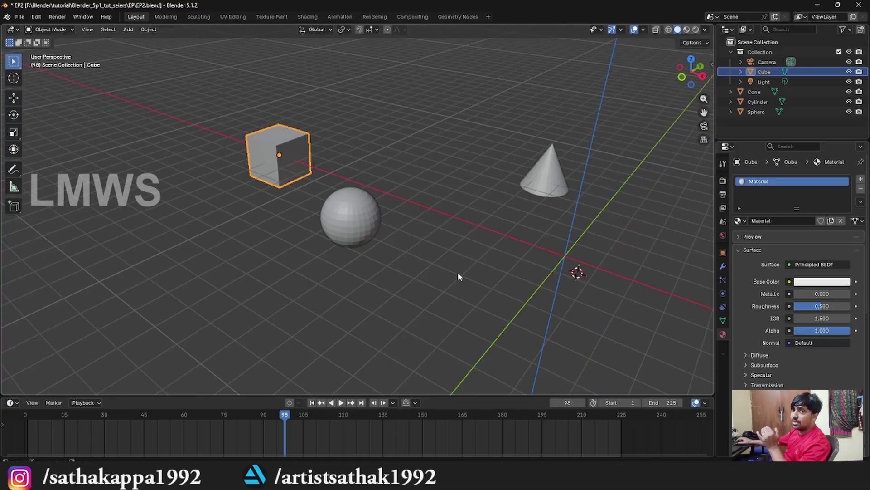
Display the cube's transform values and change its X location to about -2.27 m.
key(n)
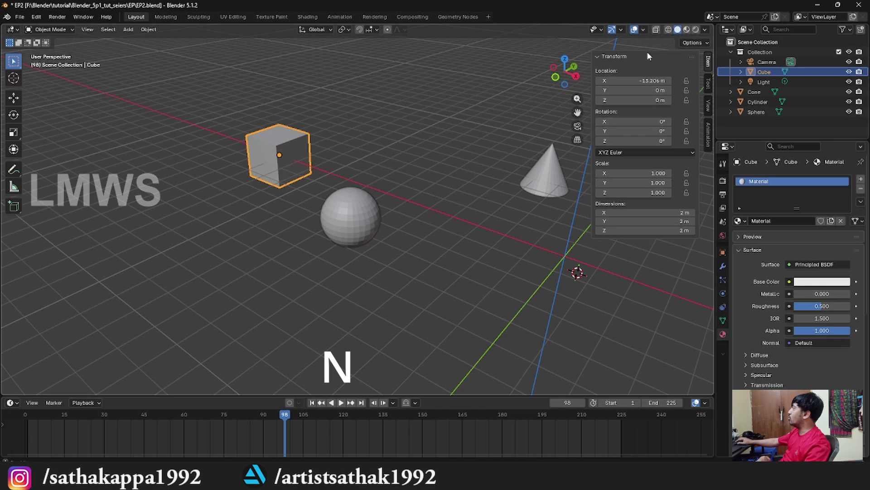
drag(634, 81, 777, 81)
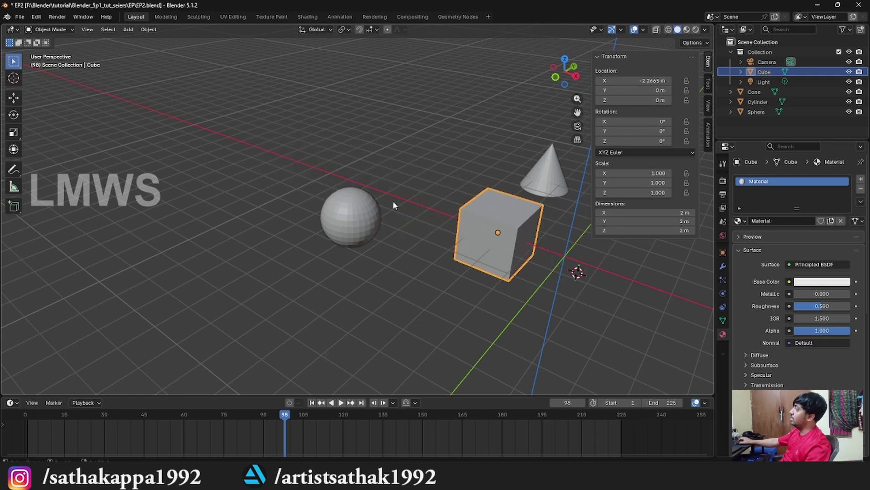
Set the cube's X, Y and Z location to 0 m together.
shift+middle_drag(393, 204, 249, 229)
drag(643, 81, 652, 101)
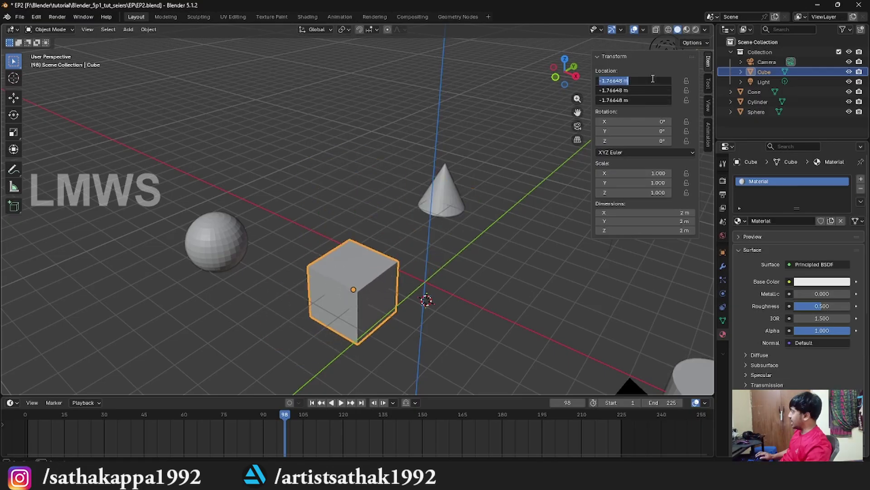
text(0)
key(Return)
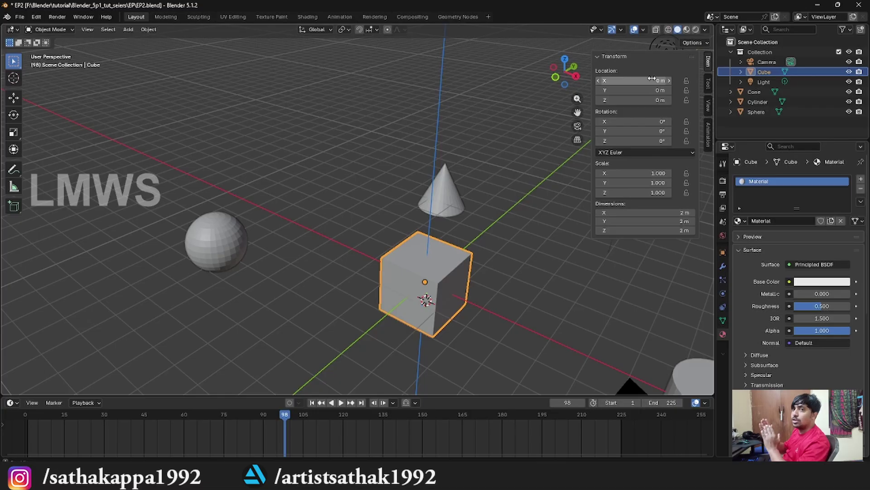
middle_drag(391, 228, 405, 248)
right_click(316, 290)
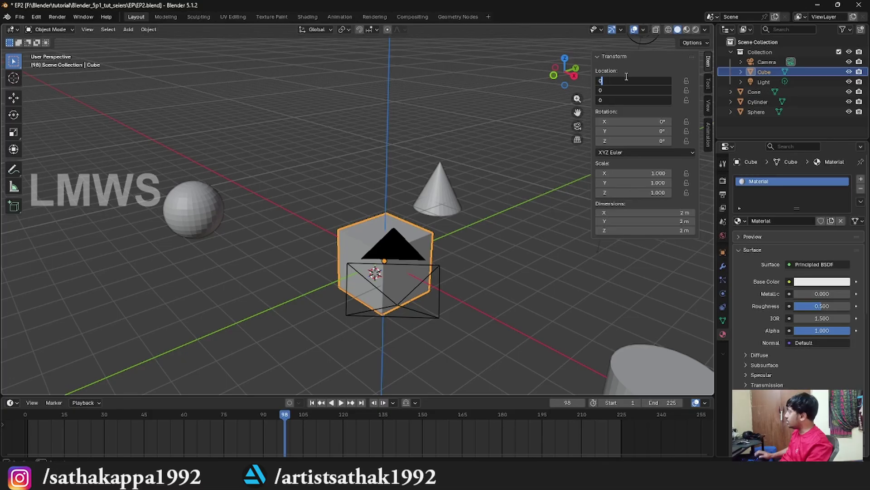
key(Return)
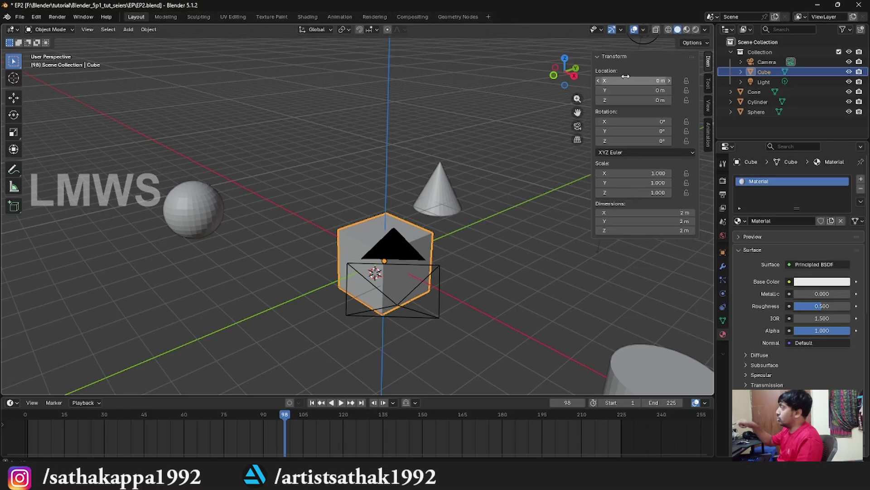
Move the cube exactly 50 m along the global X axis, view it there, and undo the move.
scroll(337, 181, down, 4)
middle_drag(336, 181, 404, 218)
scroll(404, 219, up, 4)
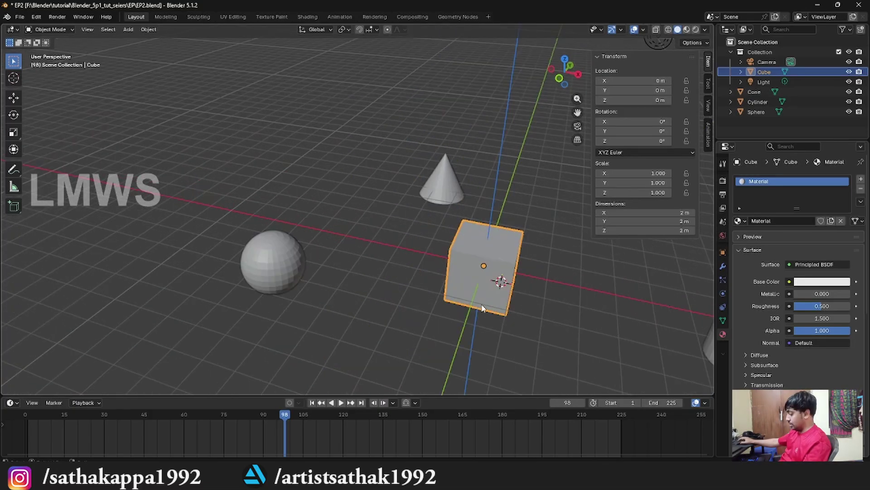
key(g)
text(x)
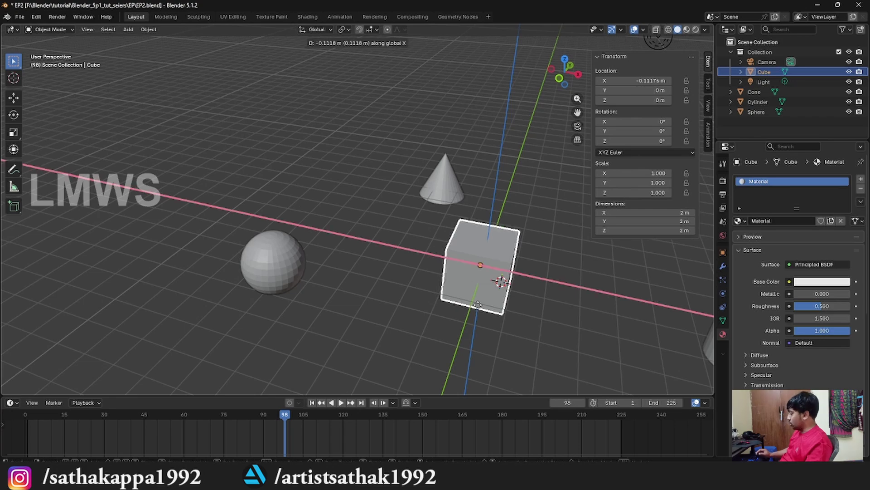
text(50)
key(Return)
scroll(478, 303, down, 5)
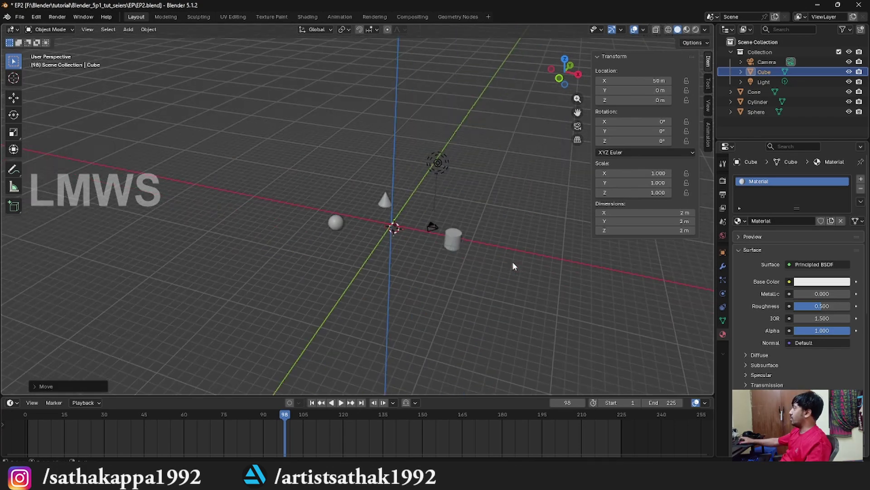
shift+middle_drag(512, 261, 300, 255)
scroll(300, 255, down, 3)
scroll(496, 273, up, 3)
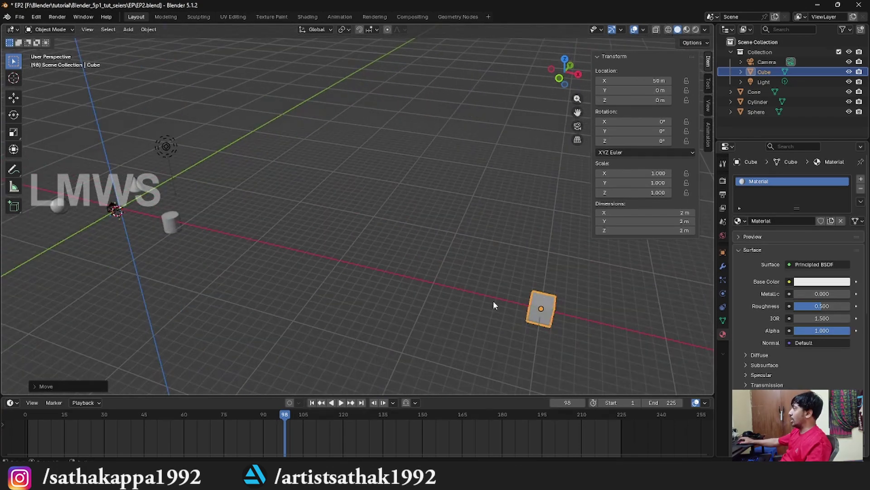
key(ctrl+z)
scroll(326, 276, up, 1)
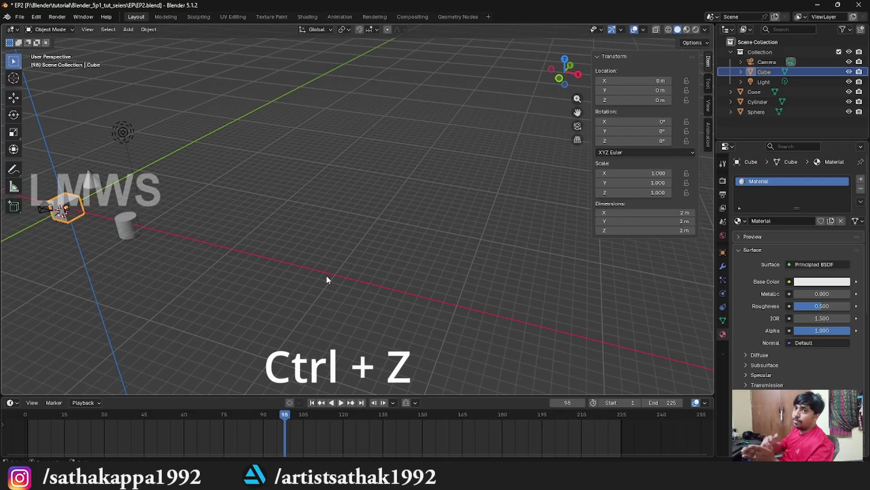
Move the cube exactly 10 m along the global Z axis and undo the move.
key(g)
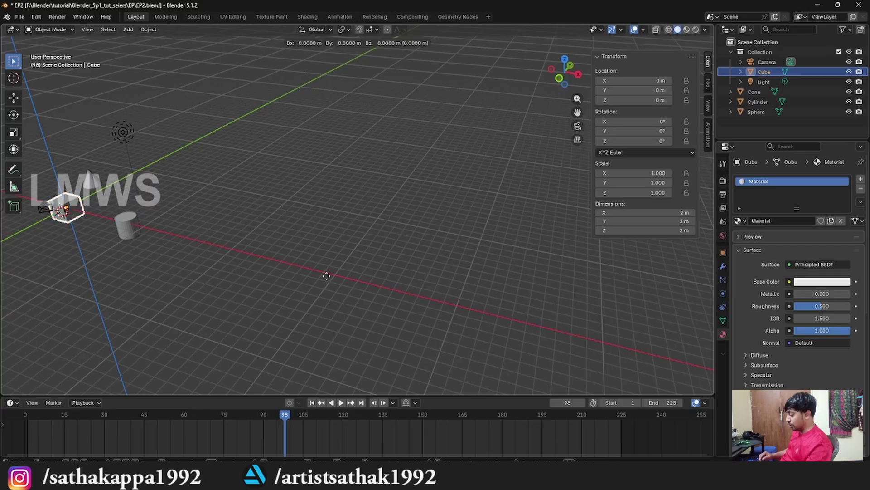
text(z)
text(10)
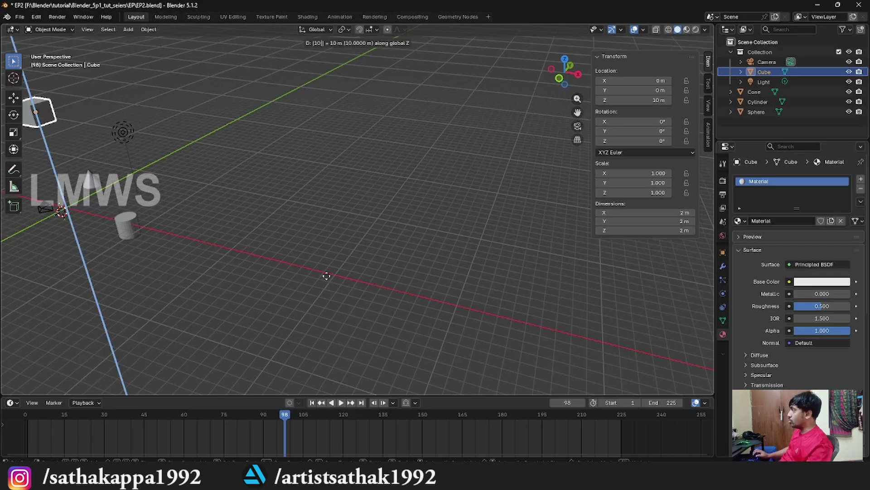
key(Return)
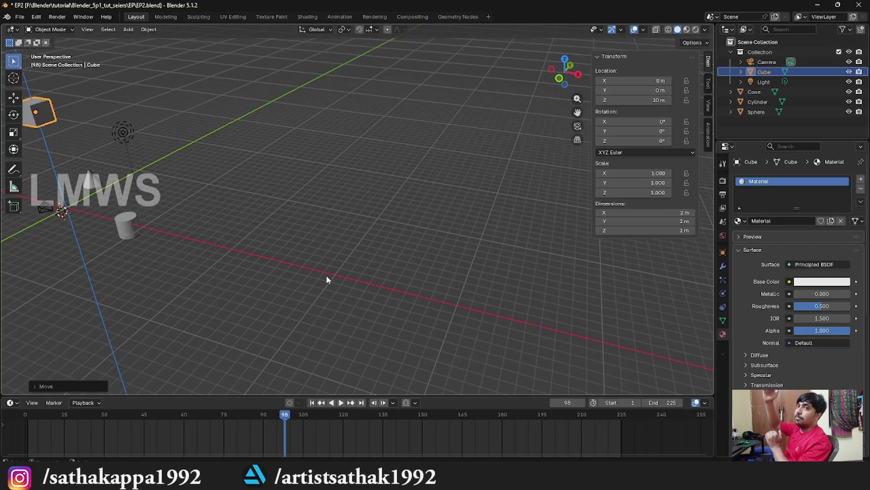
shift+middle_drag(326, 278, 363, 262)
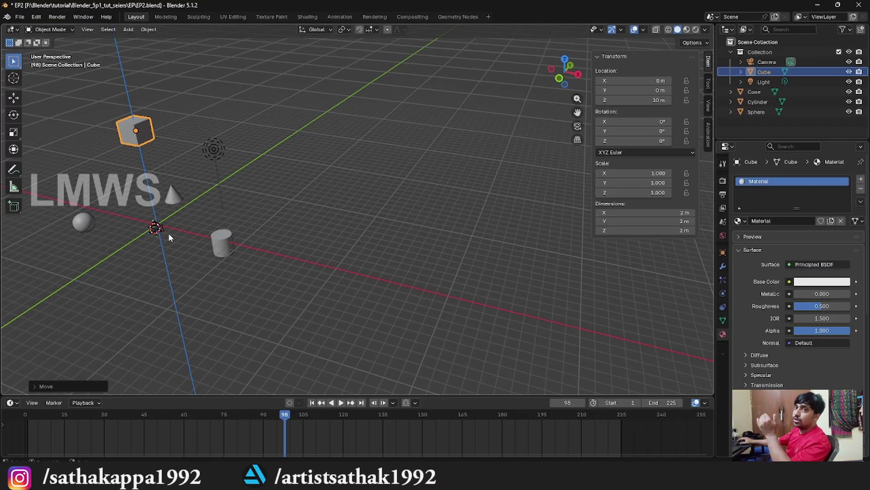
key(ctrl+z)
scroll(168, 235, up, 4)
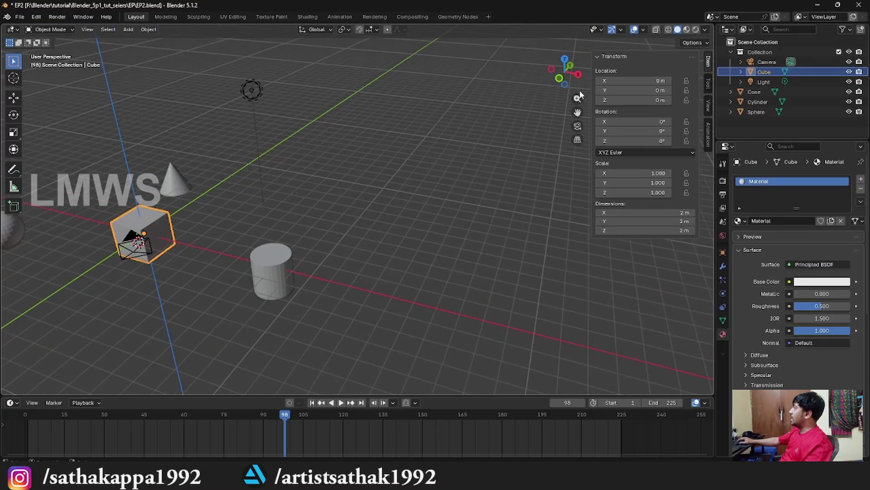
Set the cube's Z location value to 10 m and undo the change.
click(621, 101)
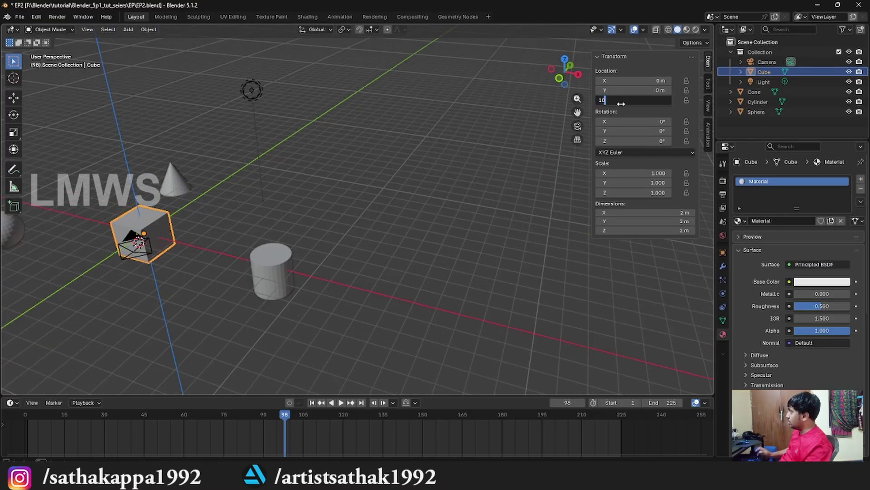
key(Return)
scroll(272, 163, down, 2)
shift+middle_drag(175, 175, 239, 184)
scroll(241, 198, up, 3)
key(ctrl+z)
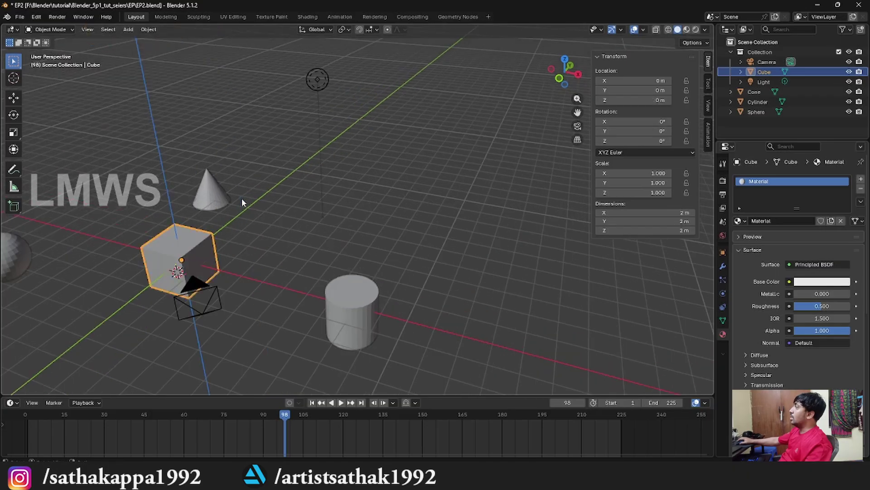
Activate the Move tool and use its gizmo to reposition the cube to about X 0.27 m, Z 0.62 m.
scroll(241, 198, down, 2)
shift+middle_drag(152, 208, 234, 189)
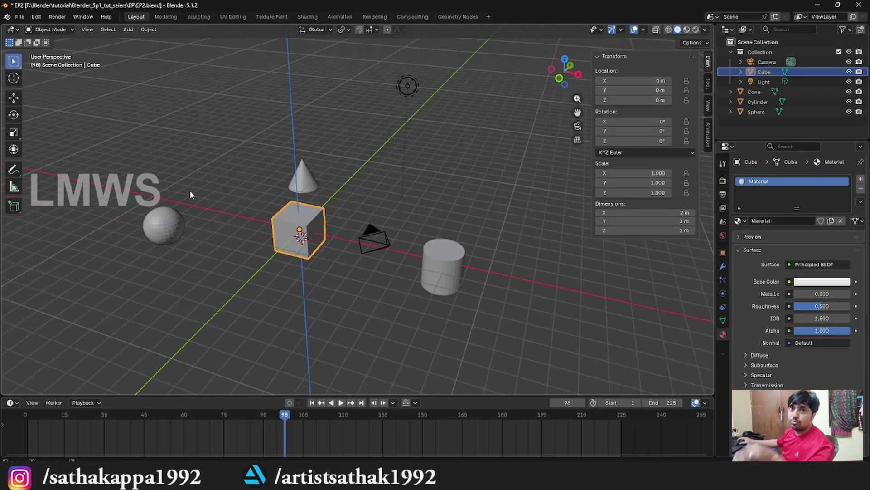
click(13, 97)
drag(298, 202, 299, 222)
drag(334, 258, 291, 282)
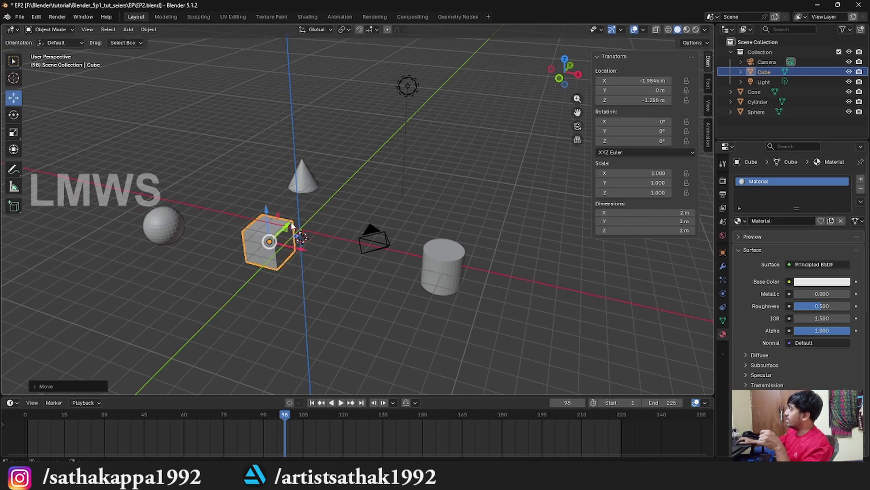
drag(292, 226, 330, 205)
middle_drag(364, 242, 312, 255)
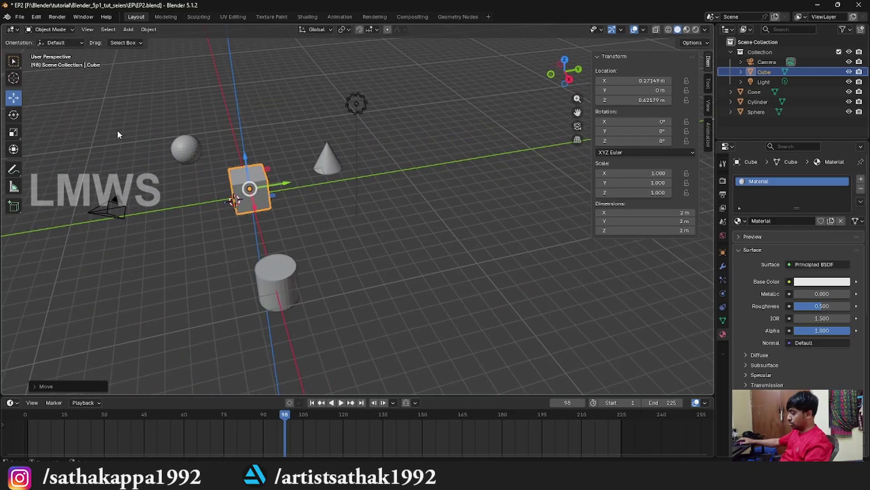
Try moving the cube freely with Grab and by the centre of the Move gizmo.
key(g)
right_click(176, 115)
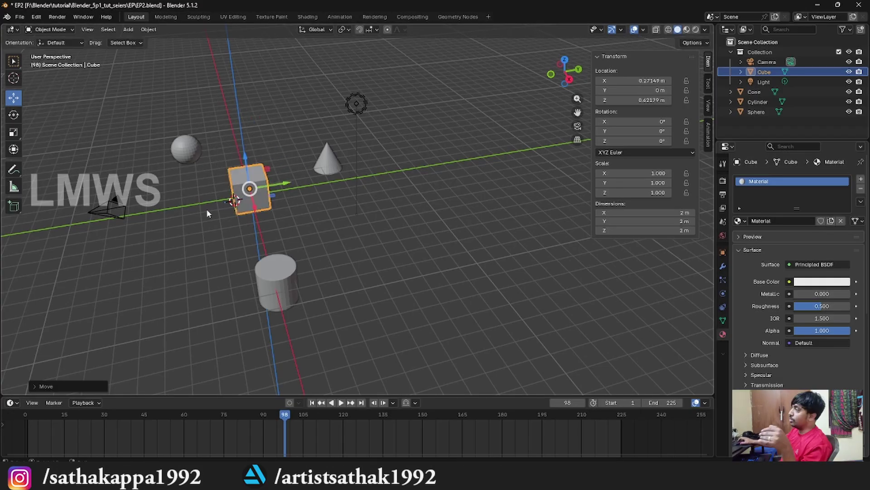
drag(245, 192, 252, 223)
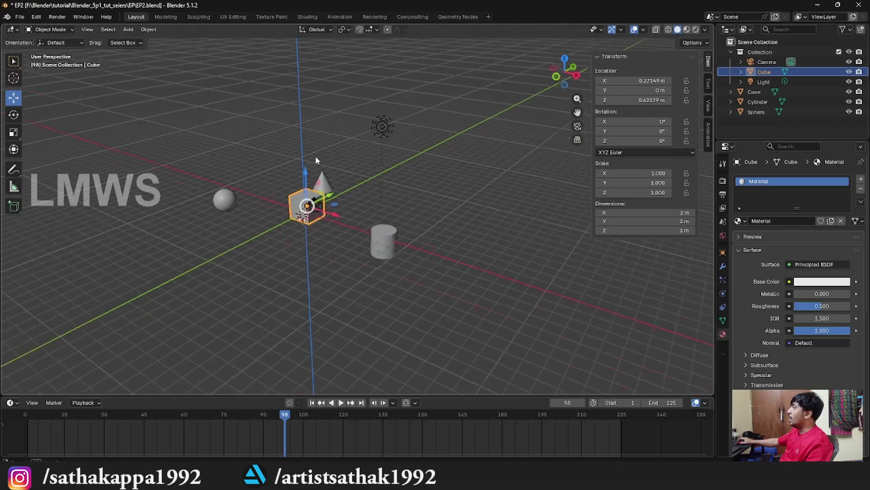
Deselect the cube and add a Monkey mesh to the scene.
scroll(319, 158, up, 4)
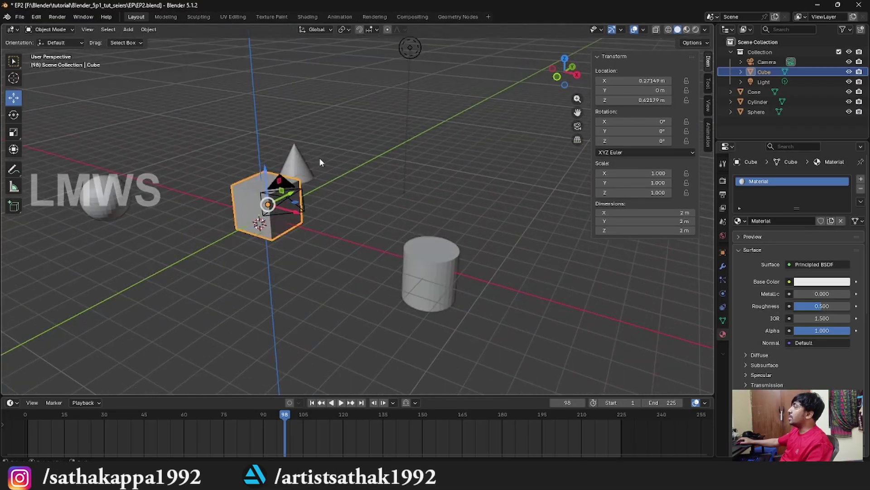
click(320, 158)
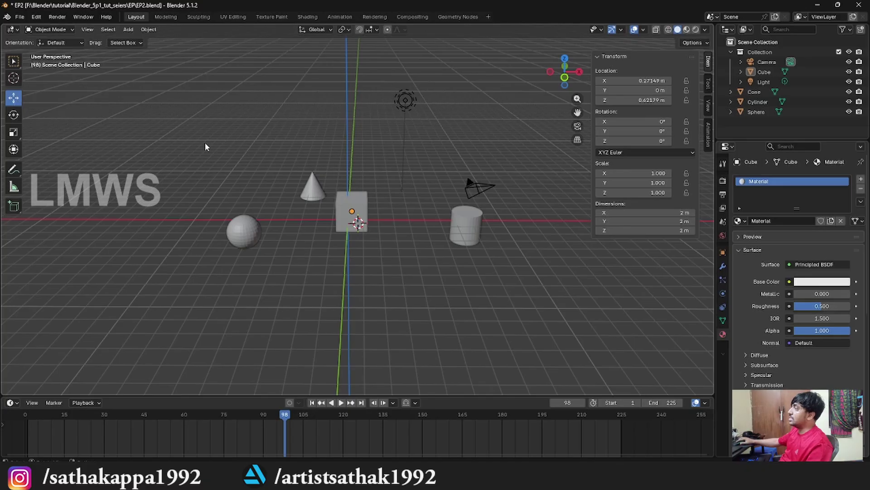
key(shift+a)
mouse_move(243, 157)
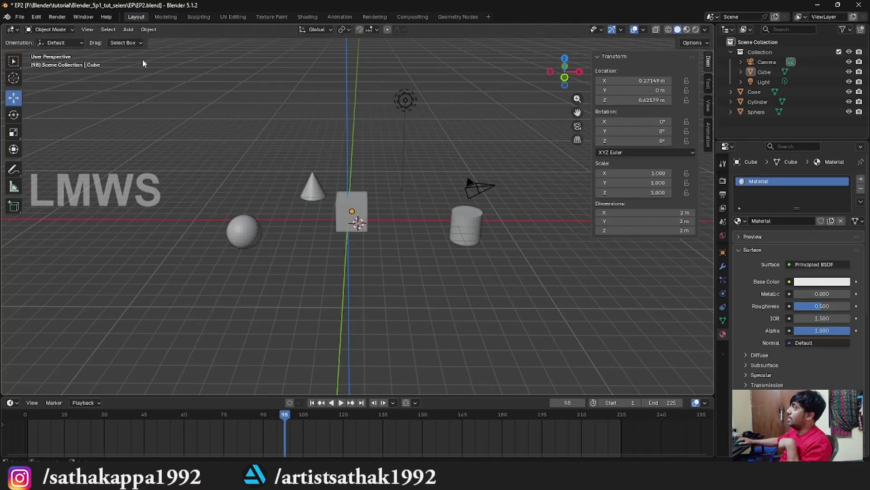
click(143, 30)
mouse_move(128, 30)
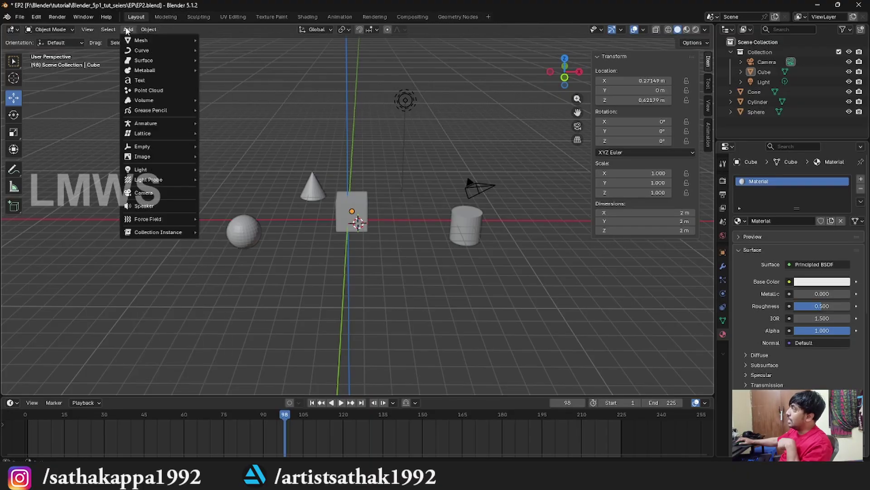
key(shift+a)
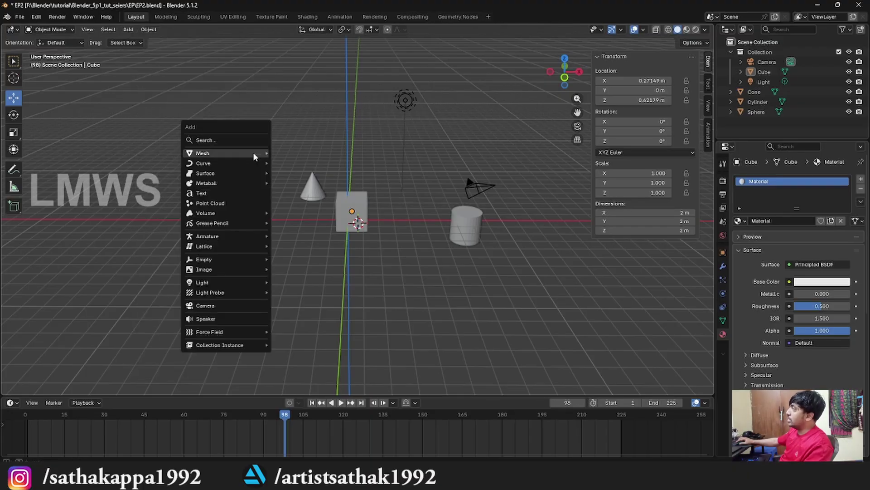
click(128, 30)
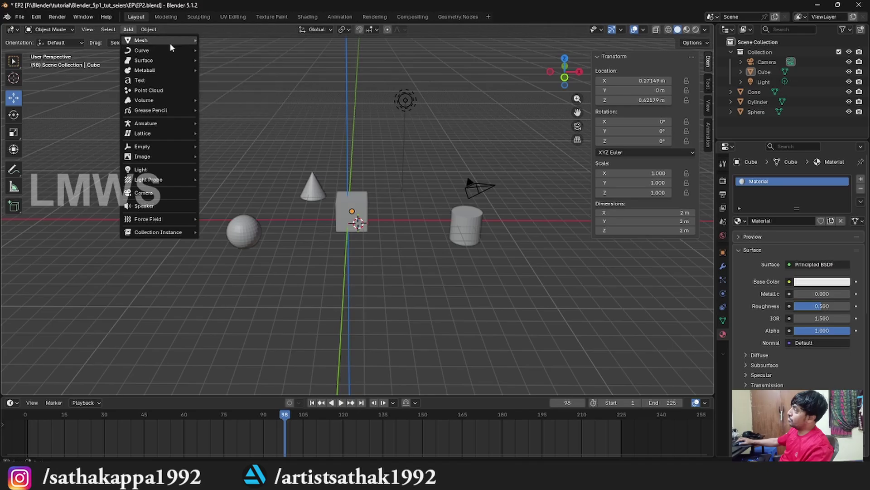
mouse_move(170, 44)
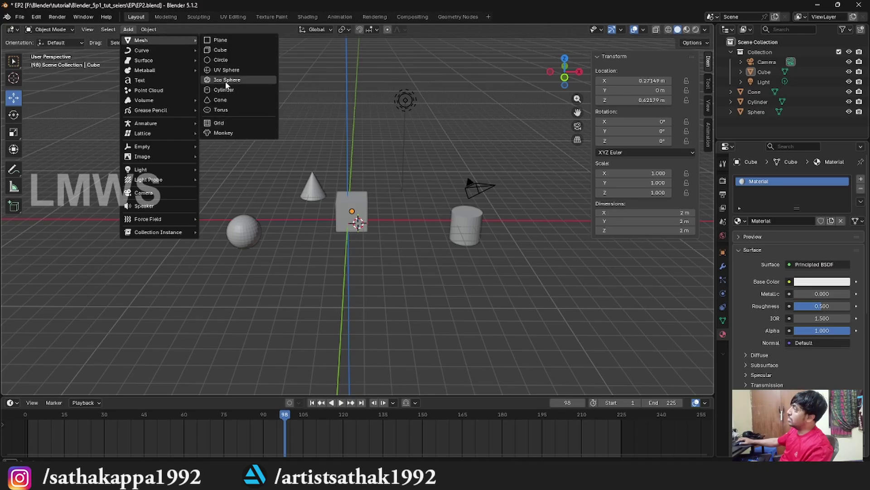
click(222, 132)
Move the monkey with the gizmo to about X 0.67 m, Y -6.35 m, Z 0.22 m and deselect it.
middle_drag(222, 136, 377, 240)
drag(295, 196, 227, 212)
middle_drag(224, 214, 254, 165)
click(254, 165)
key(shift+a)
mouse_move(282, 179)
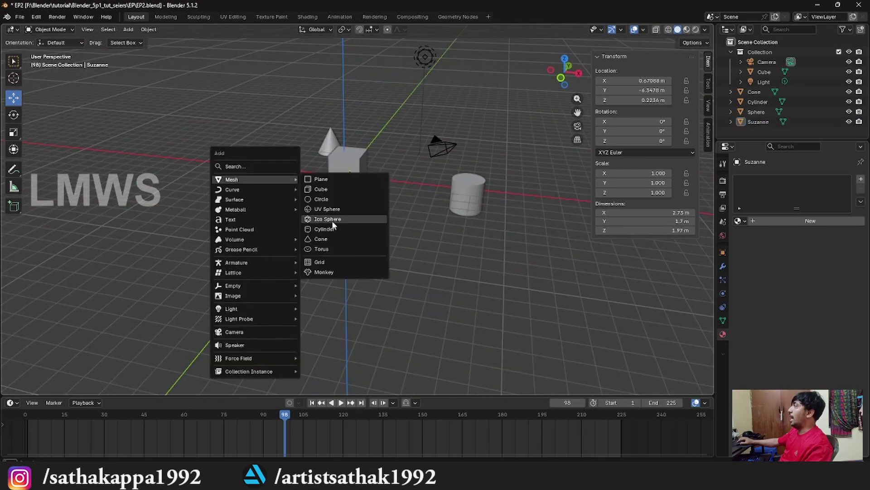
click(128, 29)
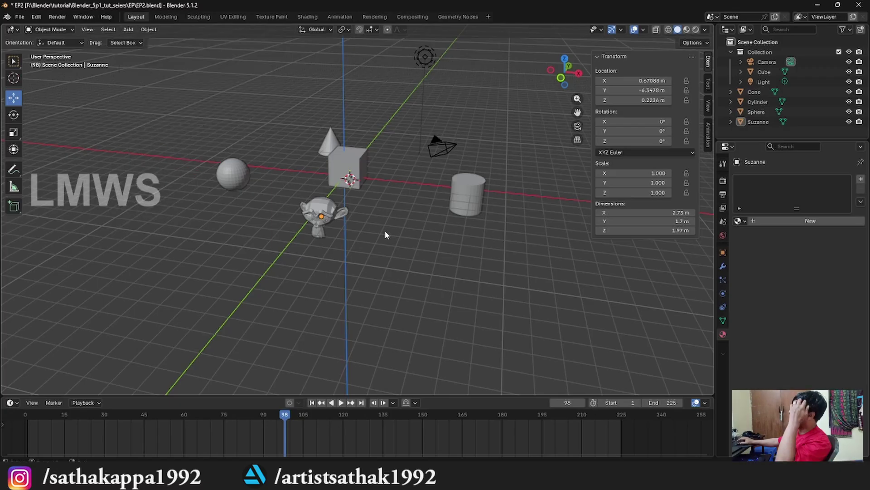
middle_drag(385, 232, 344, 236)
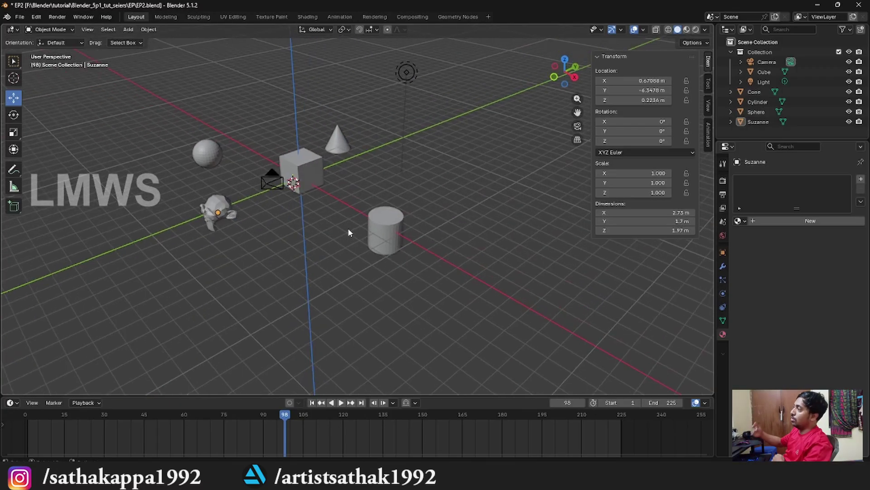
Select the cube and try rotating it freely around the view.
scroll(348, 222, up, 2)
scroll(249, 192, up, 3)
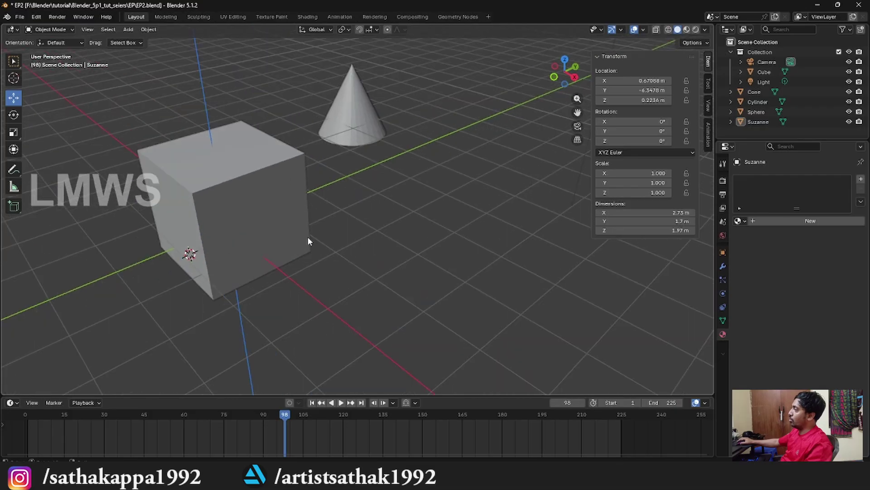
click(278, 208)
scroll(306, 194, down, 2)
scroll(305, 221, down, 2)
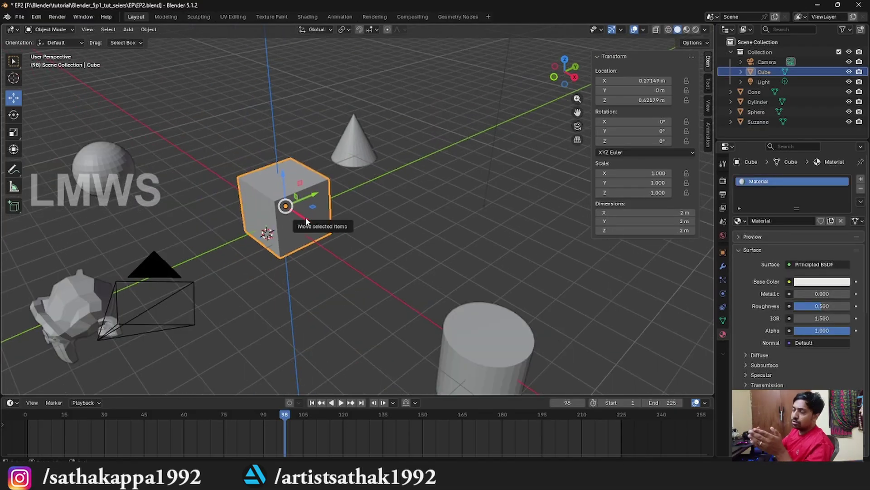
key(r)
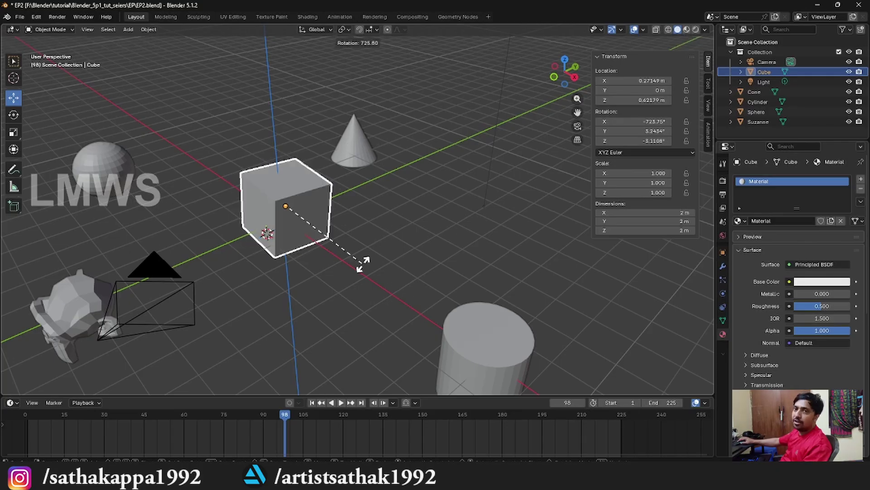
key(Escape)
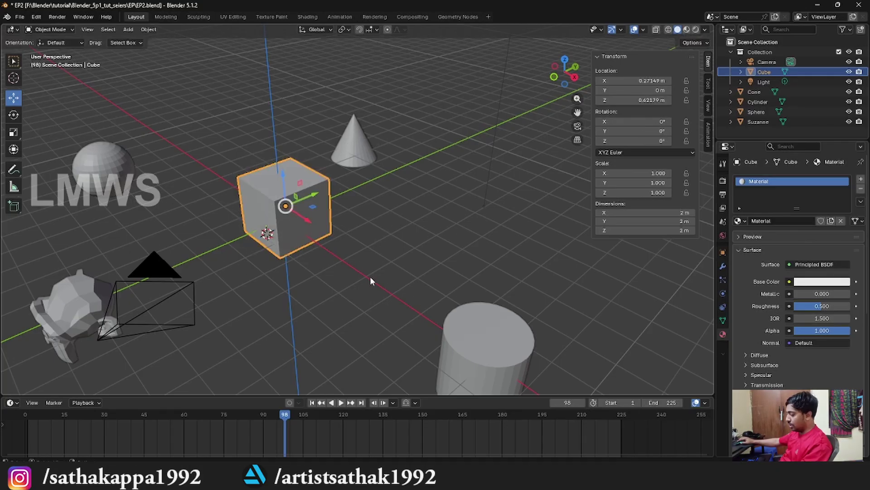
Try rotating the cube about the global X axis and about the global Z axis.
key(r)
key(x)
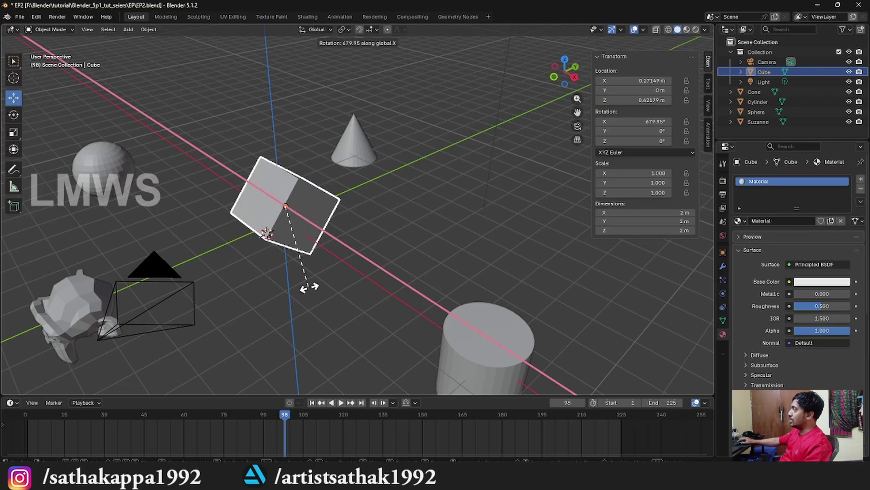
key(Escape)
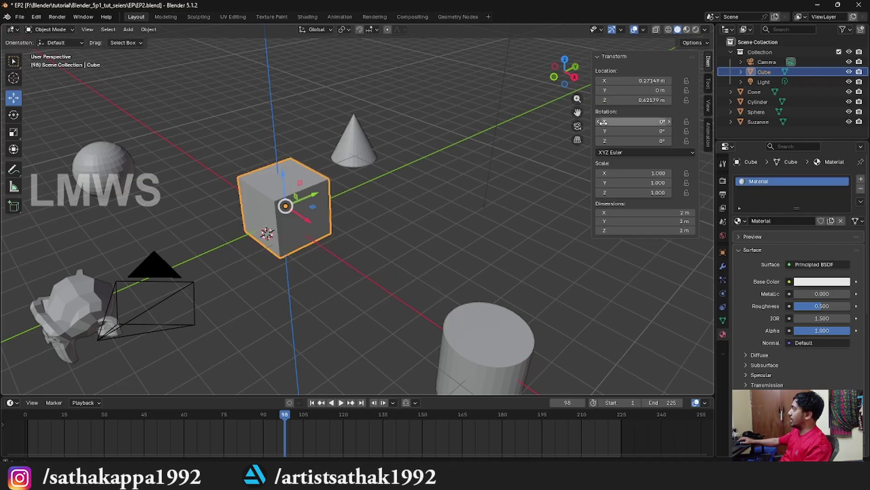
key(r)
key(x)
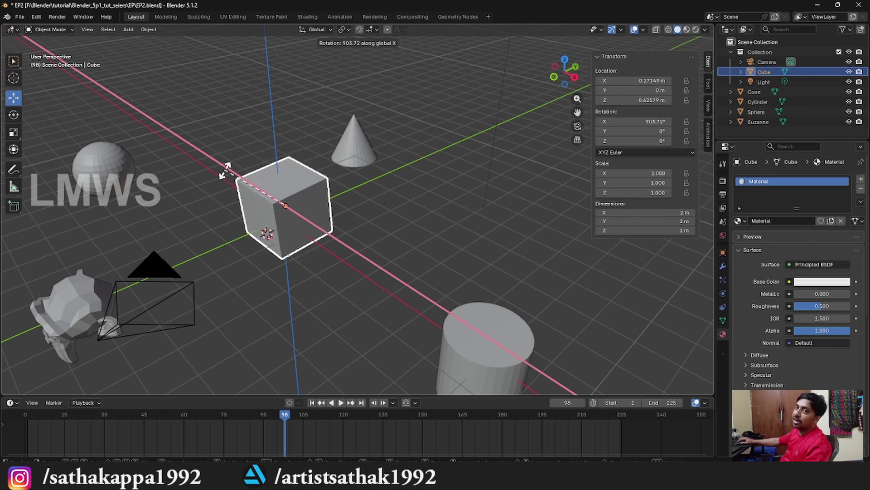
key(Escape)
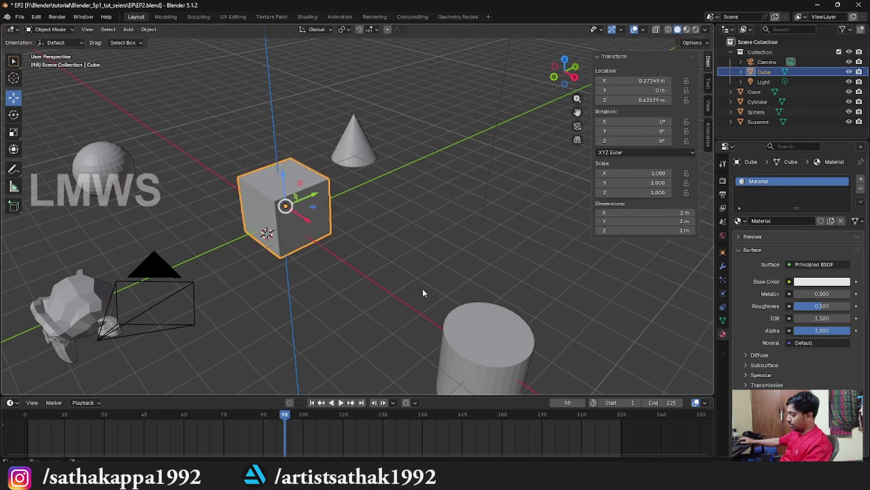
key(r)
key(z)
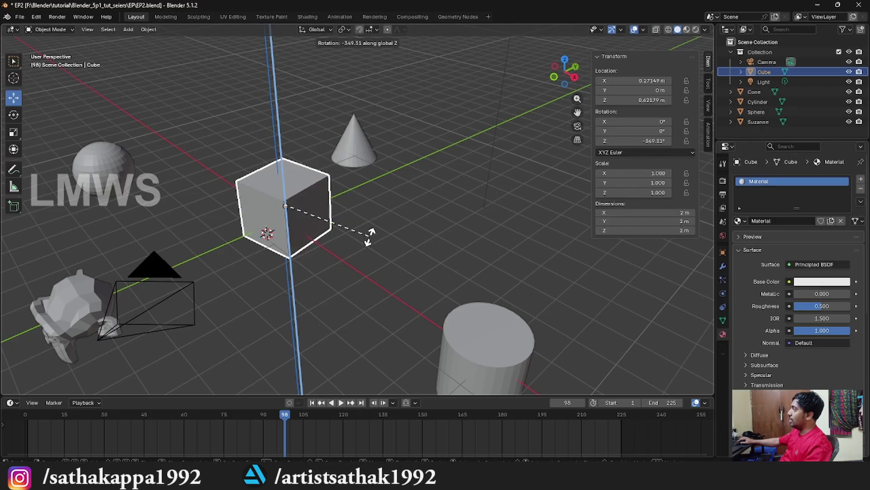
key(Escape)
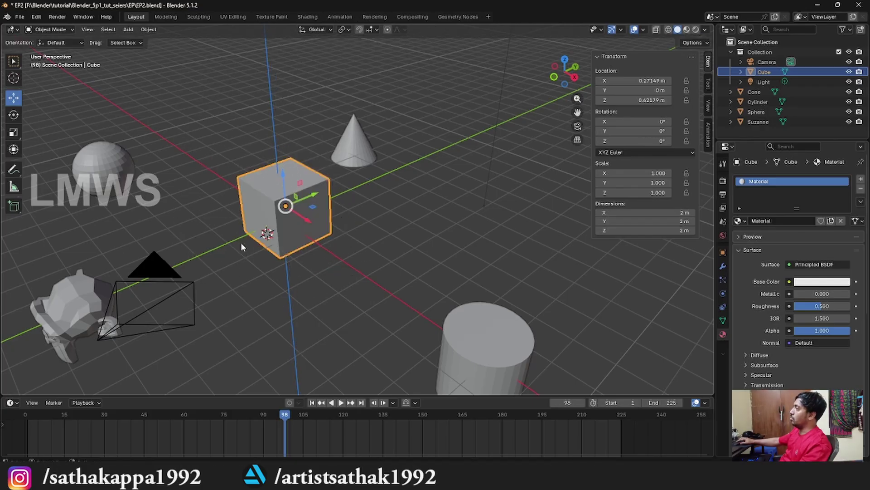
Try rotating the cylinder and the cone individually about the global X axis.
scroll(242, 244, down, 3)
click(424, 290)
key(r)
key(x)
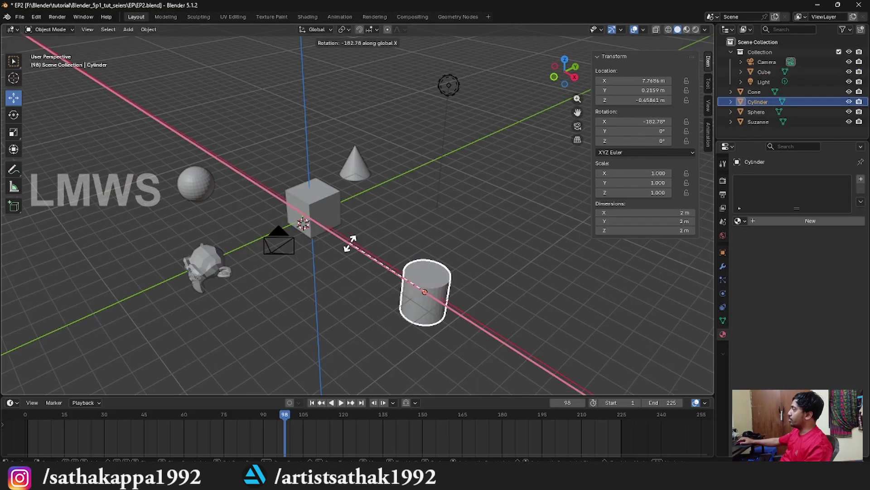
key(Escape)
click(355, 167)
key(r)
key(x)
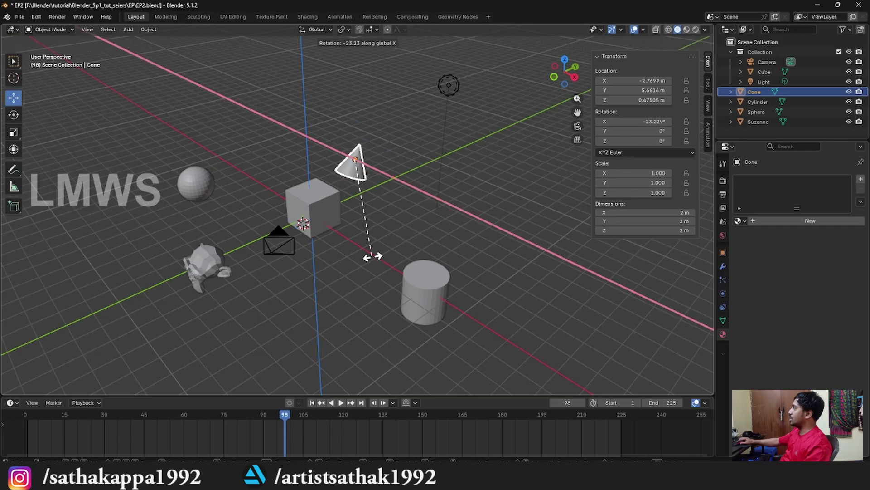
key(Escape)
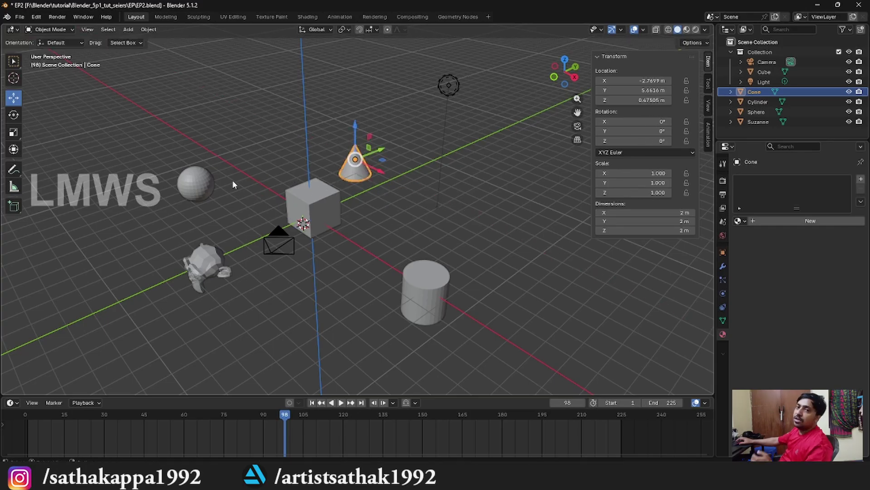
Try rotating the cone with the Rotate tool's gizmo and through its X rotation value, restoring zero rotation each time.
click(14, 115)
drag(336, 142, 288, 157)
drag(358, 175, 433, 111)
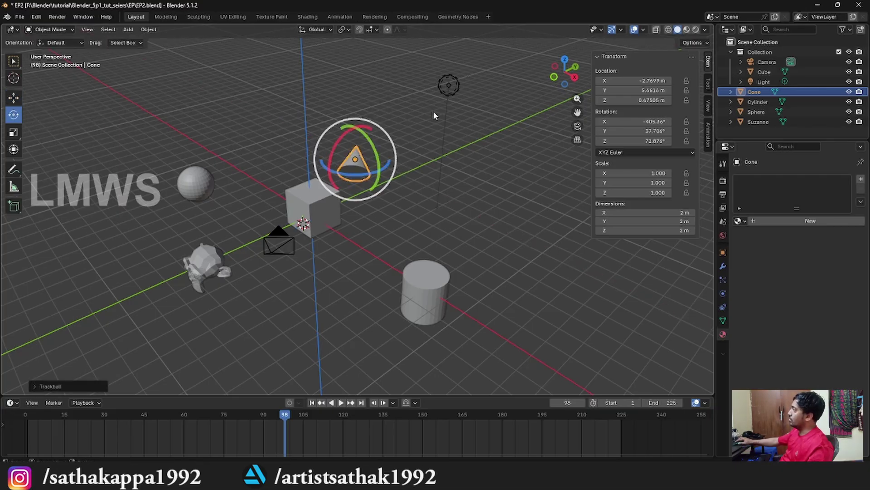
key(ctrl+z)
key(ctrl+z)
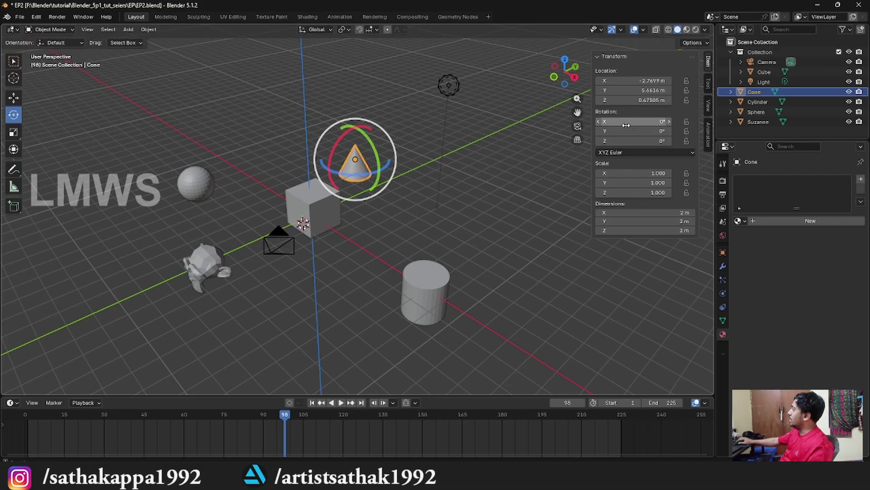
drag(628, 122, 843, 123)
key(alt+r)
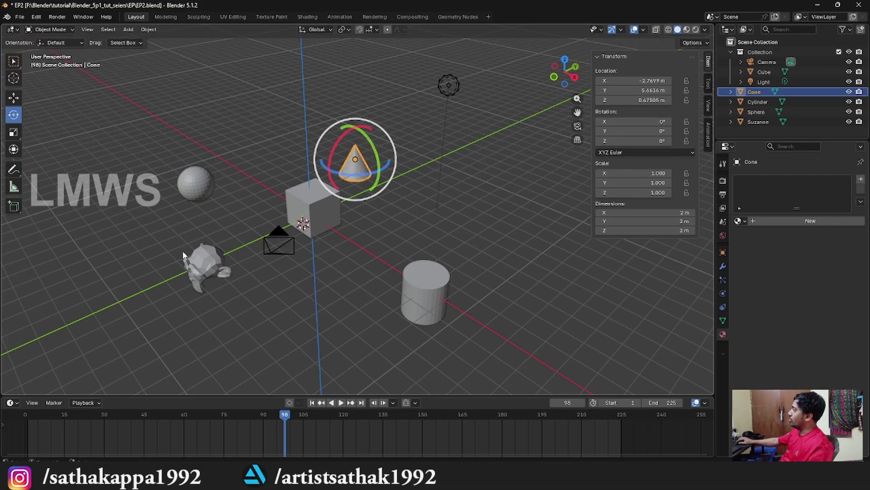
Set the monkey's rotation to X 447° and Y 421°, clear that rotation and deselect the monkey.
click(195, 256)
drag(635, 131, 813, 141)
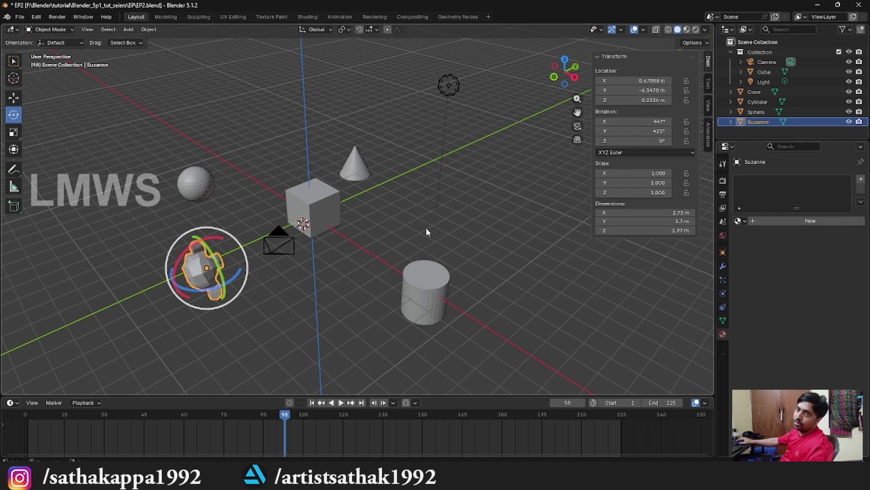
key(alt+r)
key(ctrl+s)
click(245, 188)
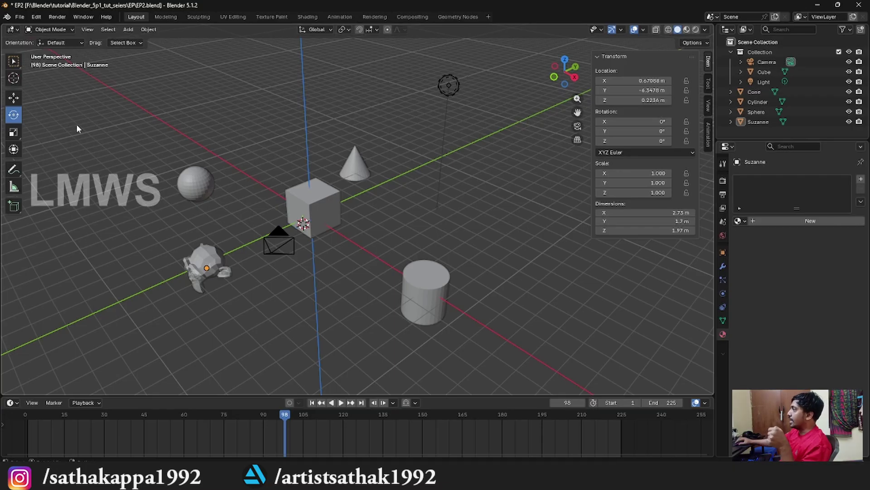
Activate the Scale tool, scale the cube uniformly by a factor of 10 and undo the resize.
click(13, 132)
scroll(333, 232, up, 2)
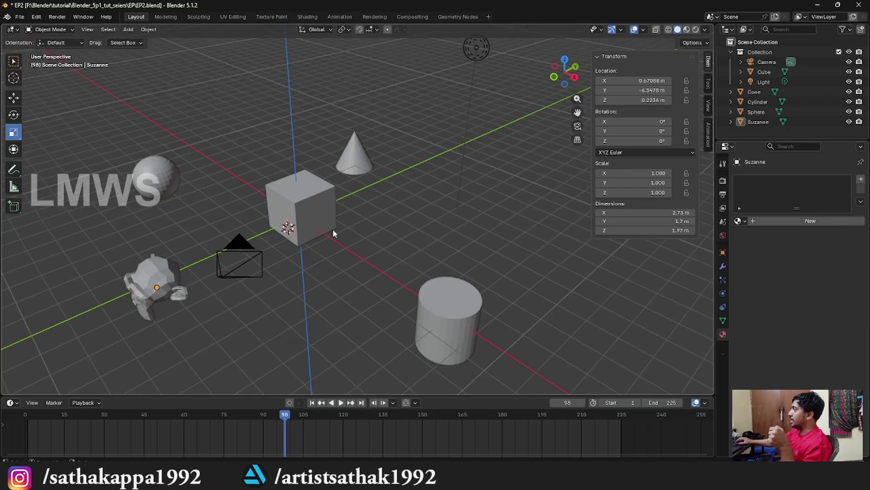
click(330, 224)
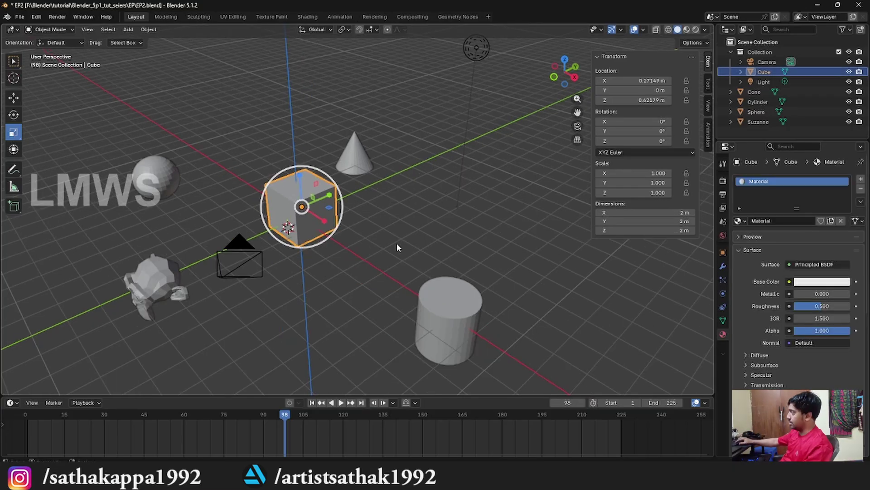
key(s)
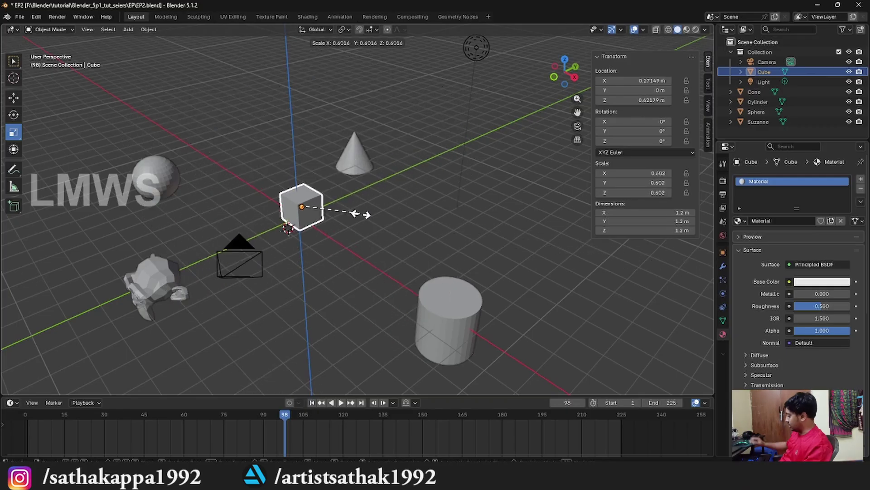
text(10)
key(Return)
key(KP_Decimal)
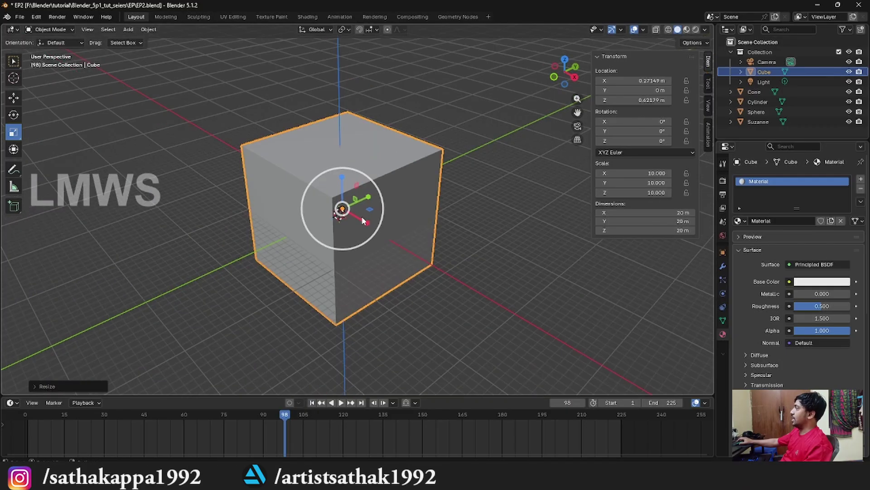
key(ctrl+z)
Switch to the Select Box tool, scale the monkey uniformly by a factor of 5 and undo the resize.
scroll(364, 218, up, 5)
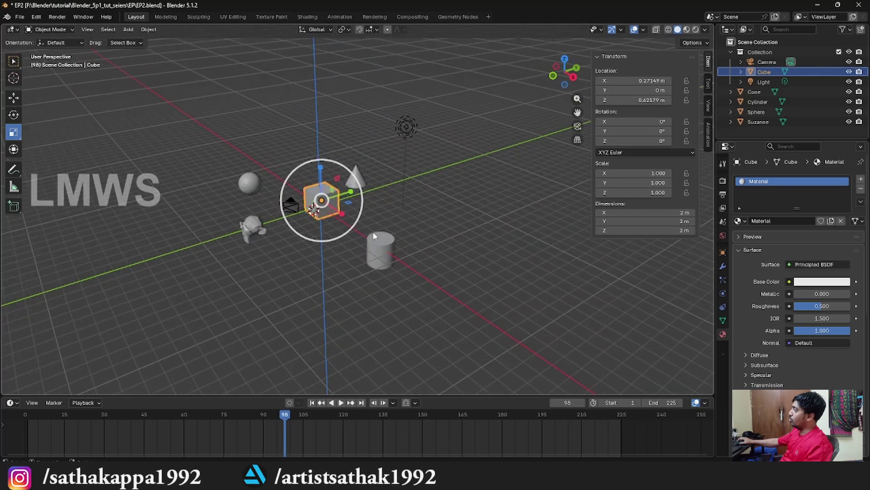
middle_drag(373, 231, 403, 310)
click(14, 62)
click(130, 252)
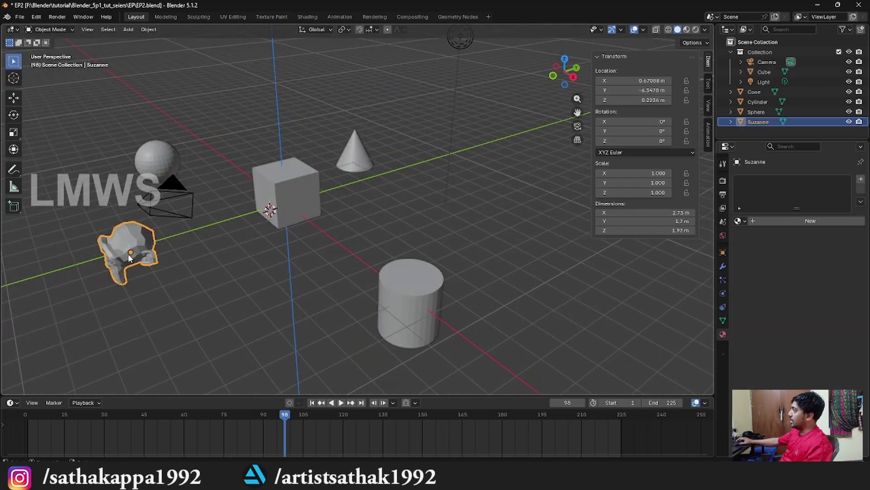
scroll(313, 304, down, 4)
key(s)
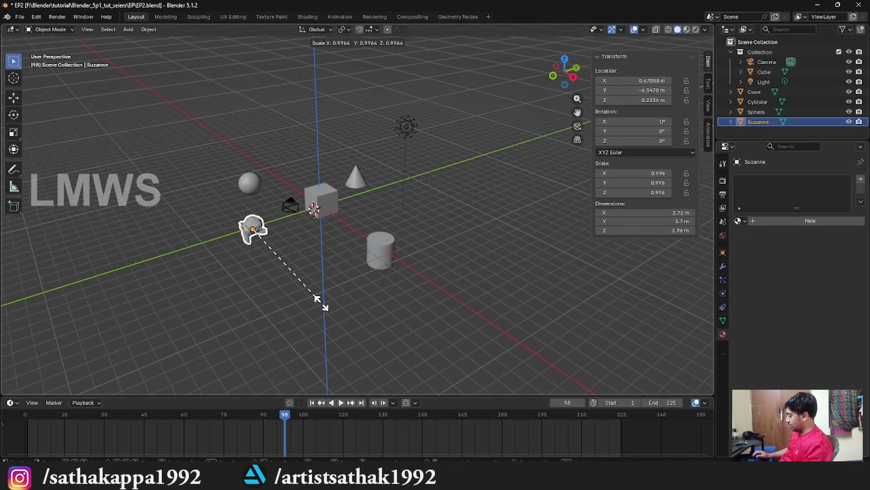
text(5)
key(Return)
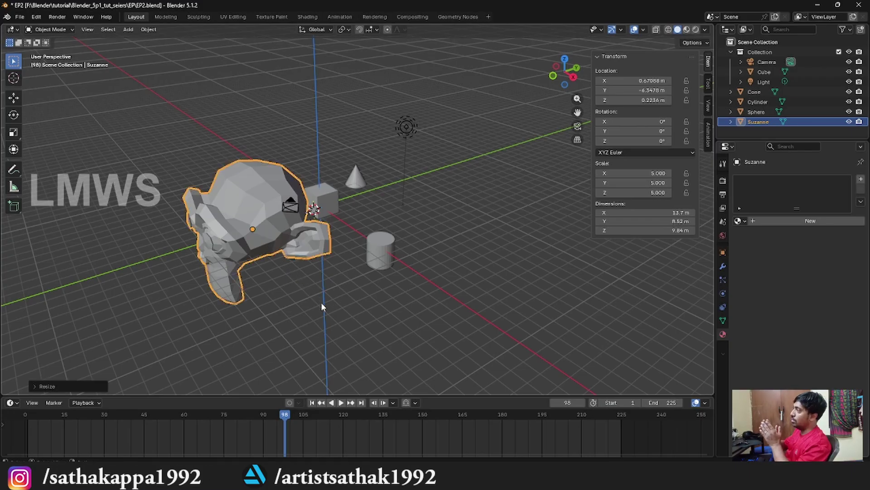
key(ctrl+z)
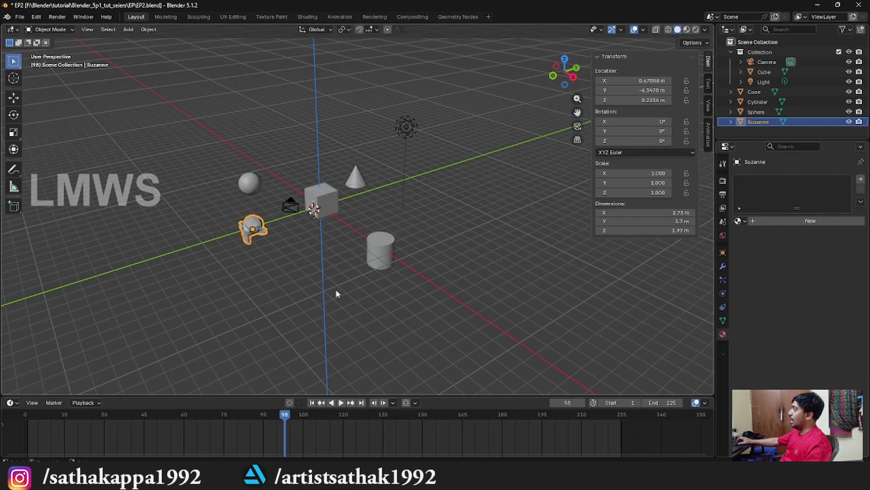
Scale the cube by a factor of 5 along the Z axis only.
scroll(337, 291, up, 5)
click(264, 195)
key(s)
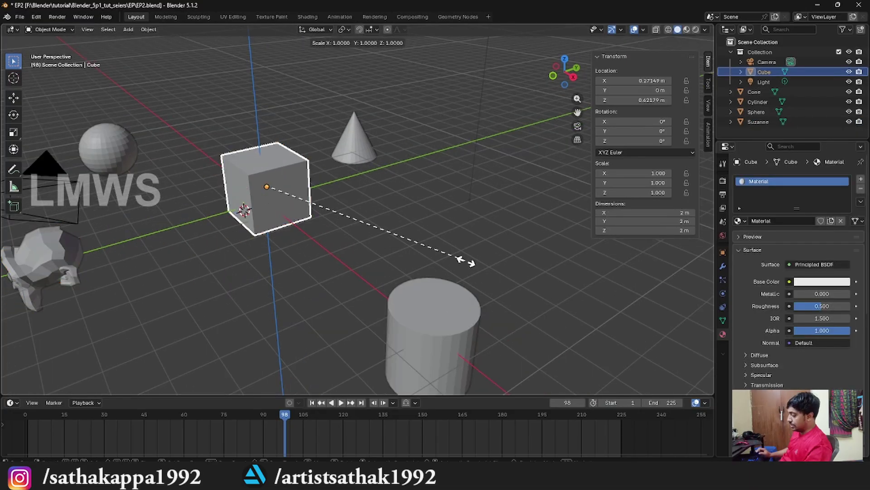
key(z)
key(5)
key(Return)
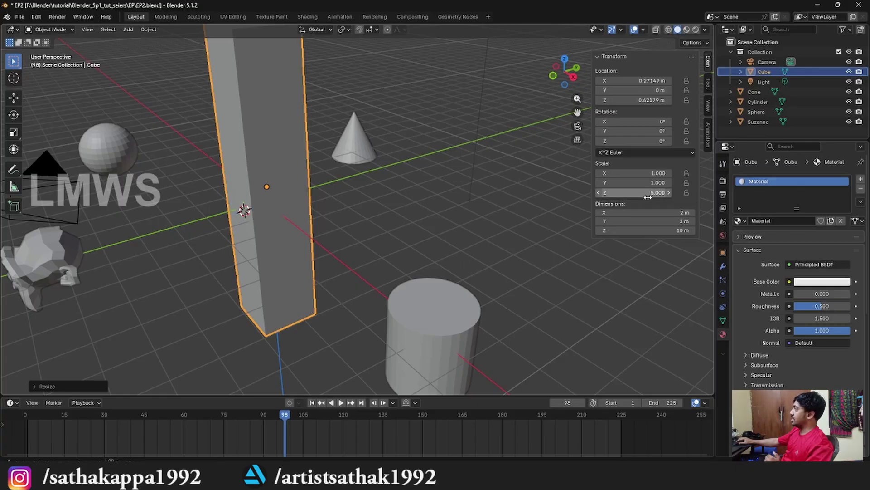
scroll(357, 204, down, 5)
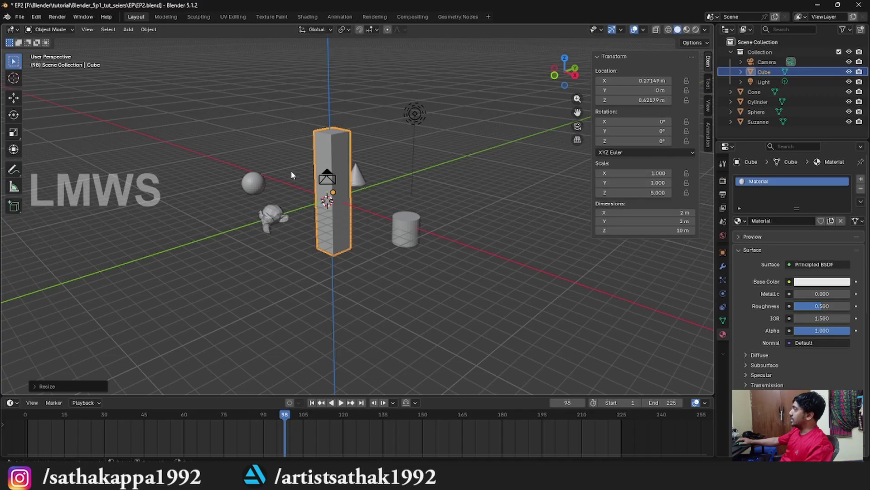
scroll(423, 231, up, 1)
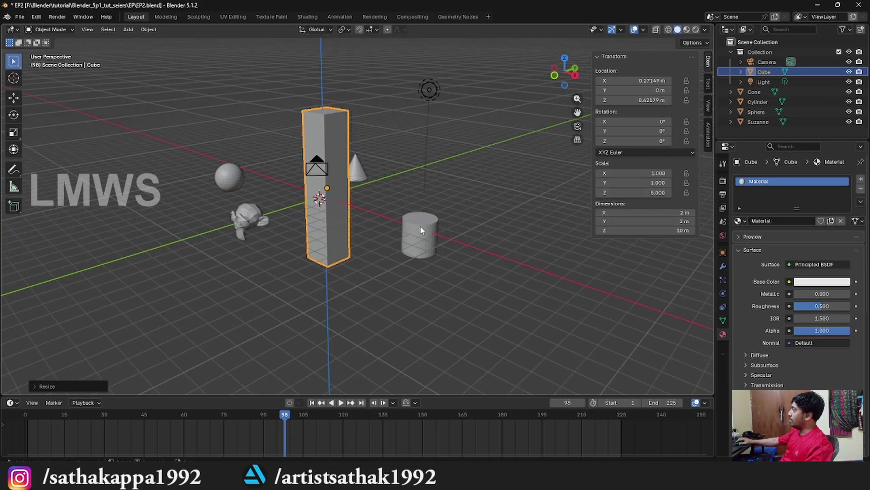
Stretch the cylinder to a Z scale of about 2.83 through its transform values and undo the change.
click(419, 236)
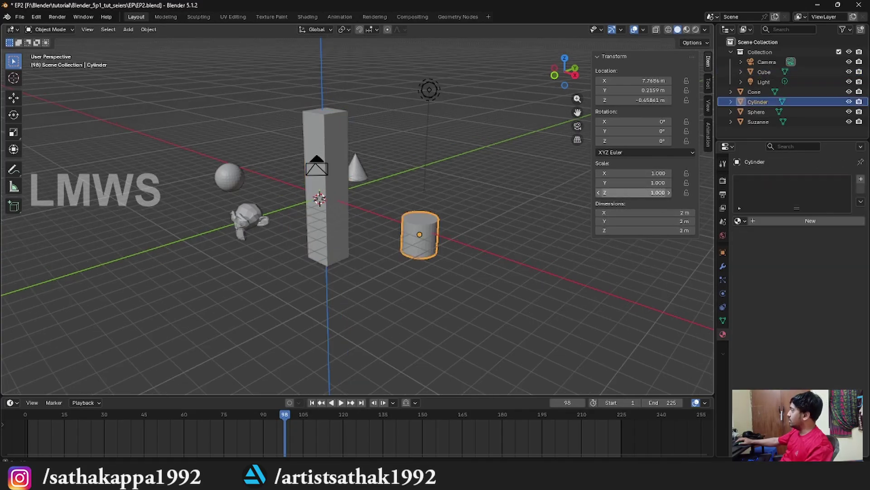
mouse_move(629, 193)
mouse_down()
mouse_move(658, 193)
mouse_move(639, 193)
mouse_up()
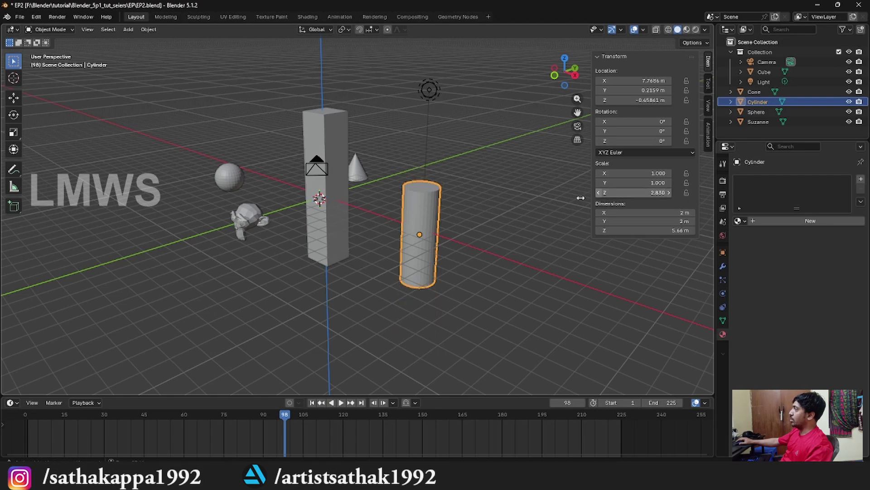
key(ctrl+z)
Try scaling the cylinder along the global X and Y axes.
middle_drag(461, 216, 341, 308)
key(s)
key(x)
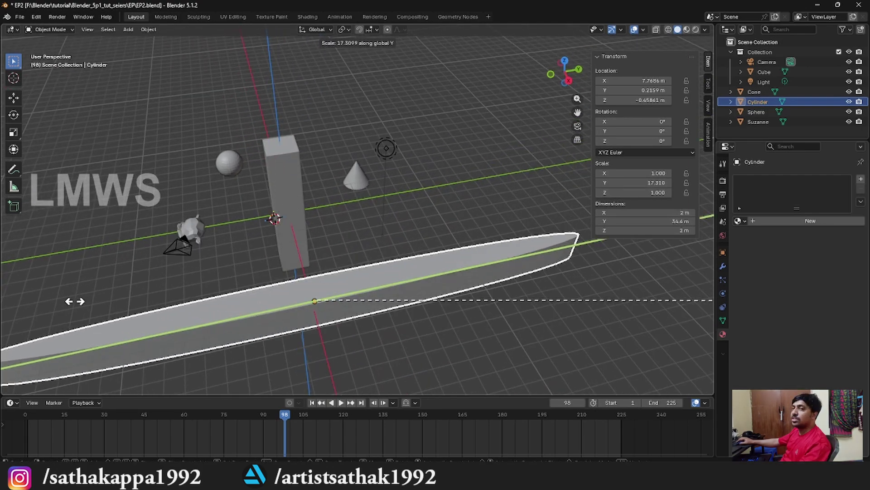
key(Escape)
middle_drag(383, 260, 398, 253)
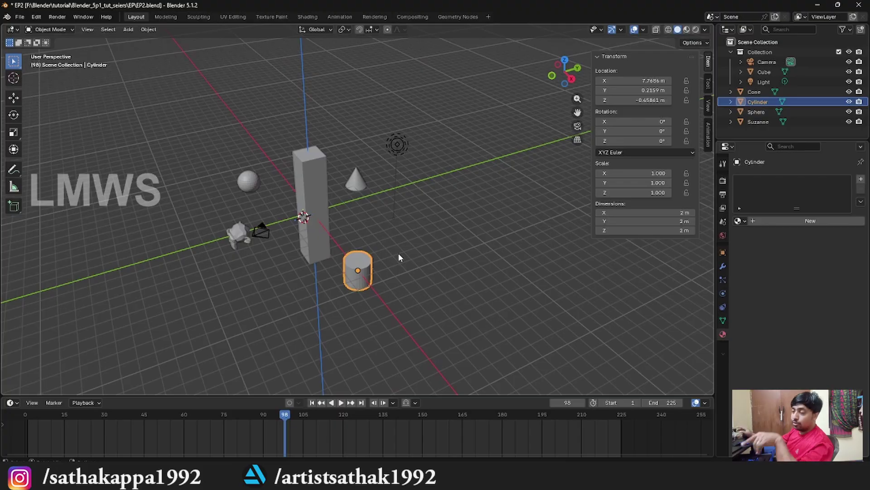
Undo the cube's stretch along the Z axis.
key(ctrl+z)
key(ctrl+z)
scroll(316, 232, up, 3)
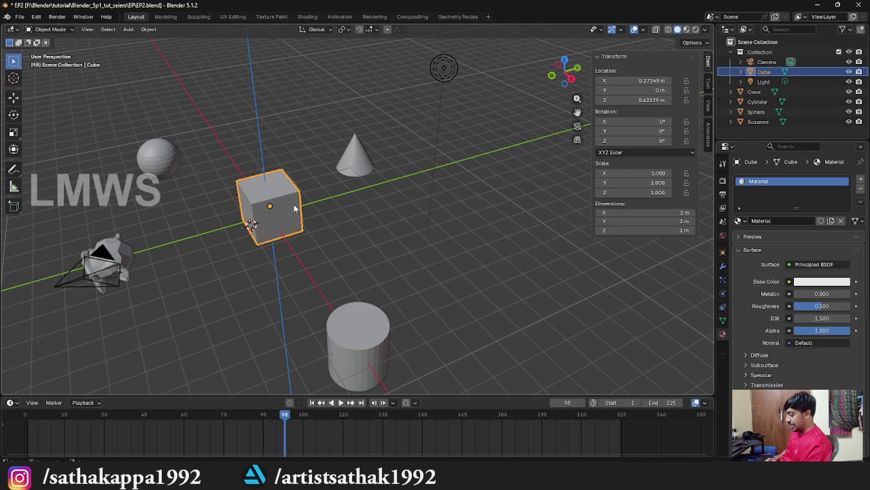
Try scaling the cube with the global Z axis locked, and again with the global Y axis locked.
key(s)
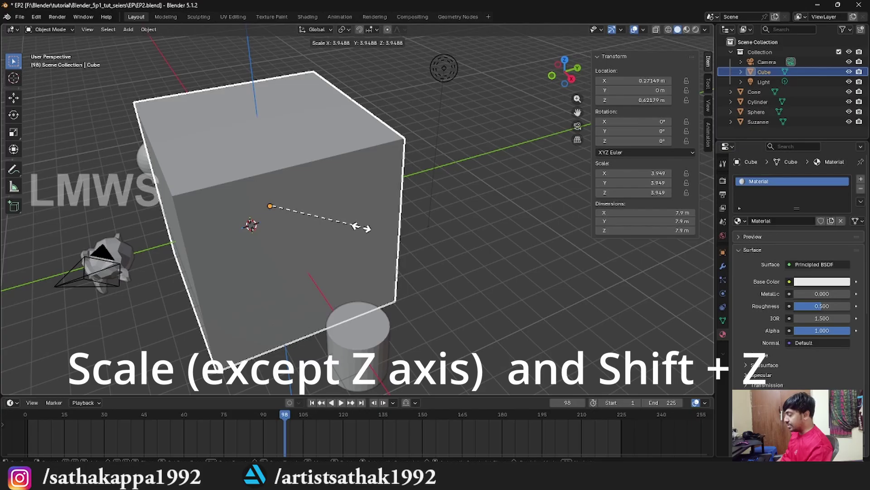
key(shift+z)
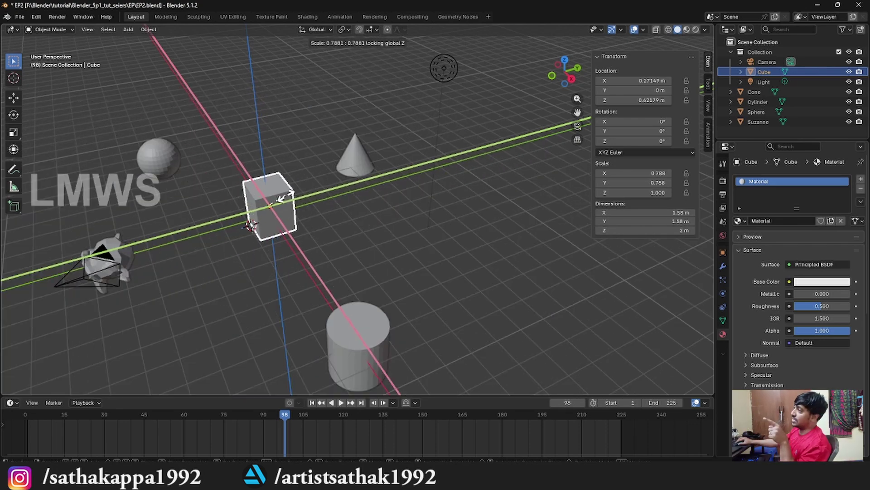
right_click(398, 227)
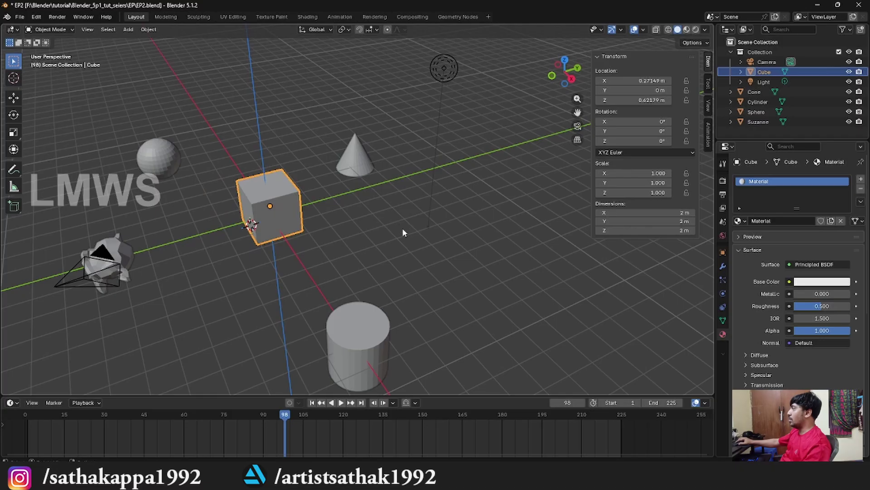
key(s)
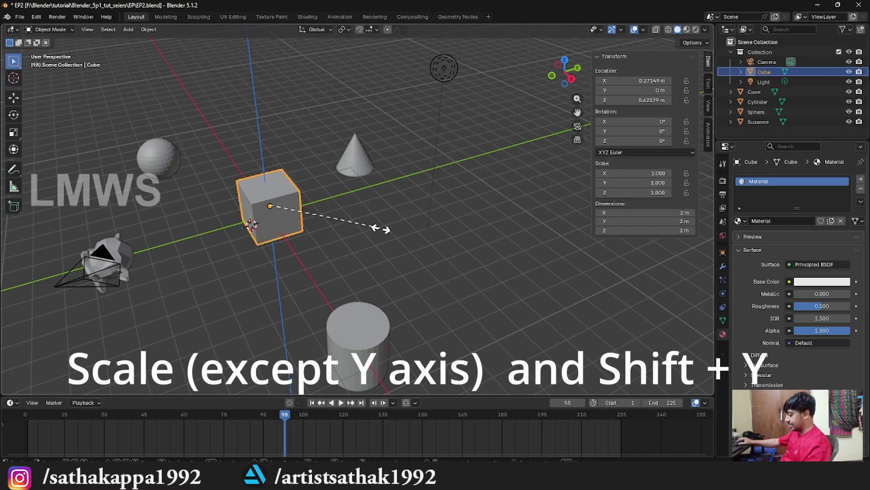
key(shift+y)
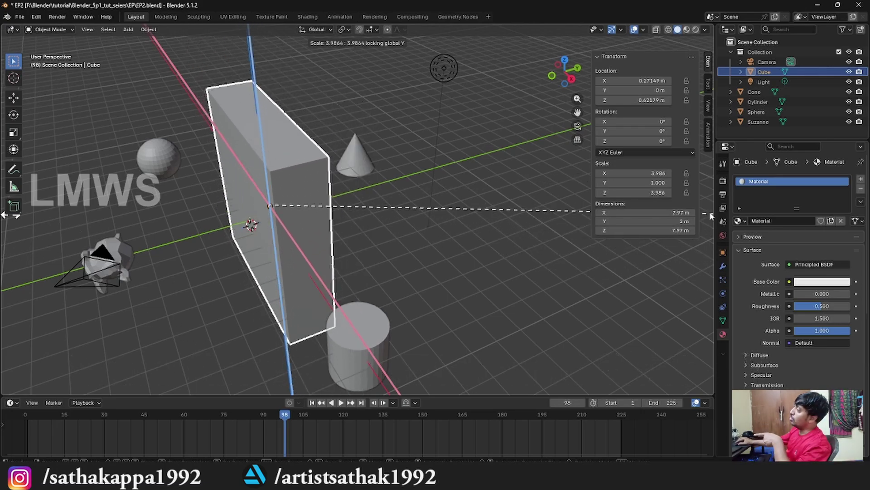
key(Escape)
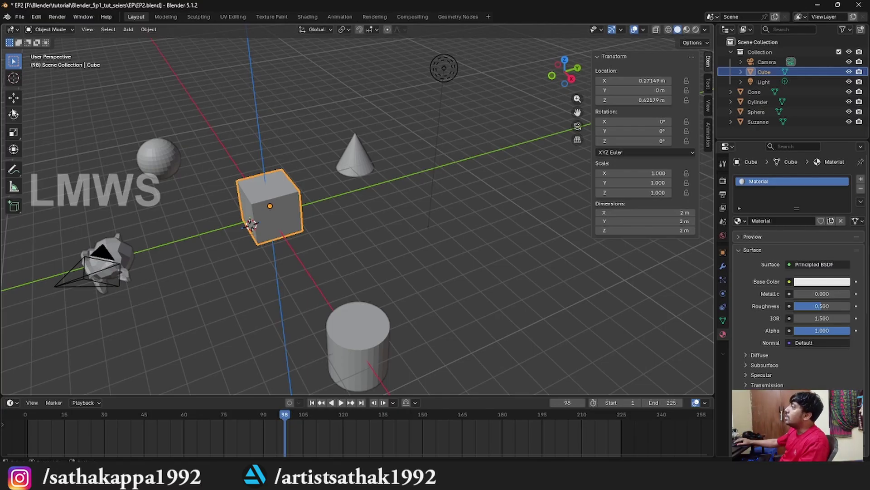
Try resizing the cube with the Scale tool's gizmo, uniformly and along single axes, undoing each resize.
click(14, 133)
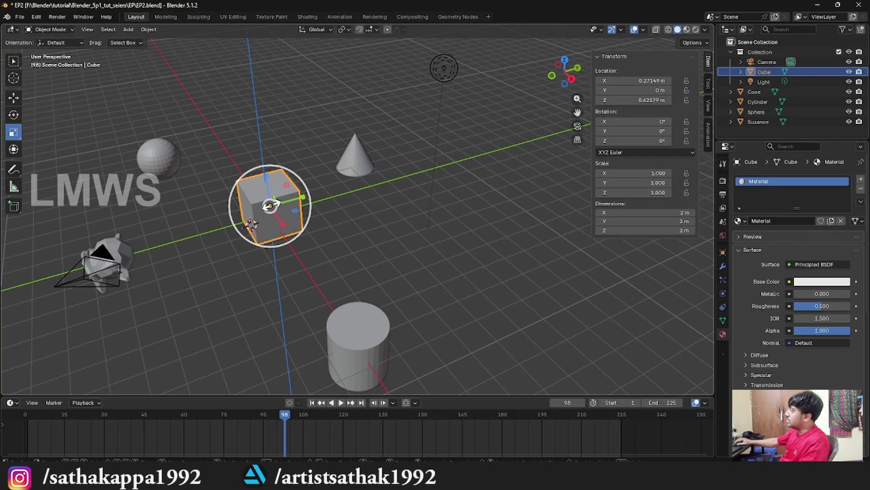
mouse_move(270, 207)
mouse_down()
mouse_move(287, 210)
mouse_move(263, 206)
mouse_up()
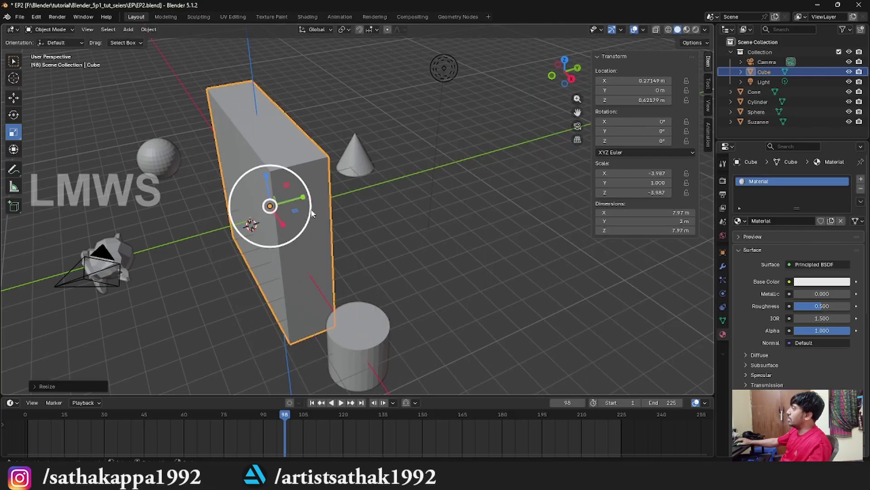
key(ctrl+z)
drag(320, 192, 380, 299)
key(ctrl+z)
key(ctrl+z)
drag(266, 175, 291, 119)
key(ctrl+z)
drag(305, 225, 352, 248)
key(ctrl+z)
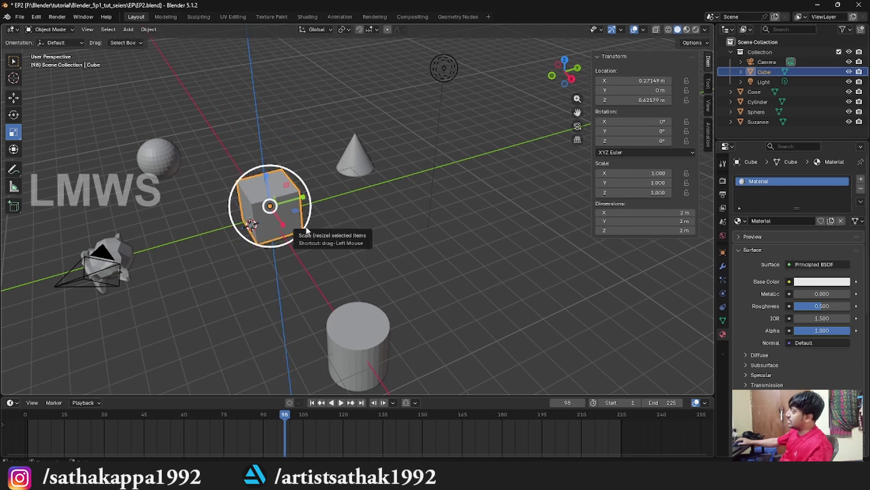
drag(298, 222, 361, 226)
key(Escape)
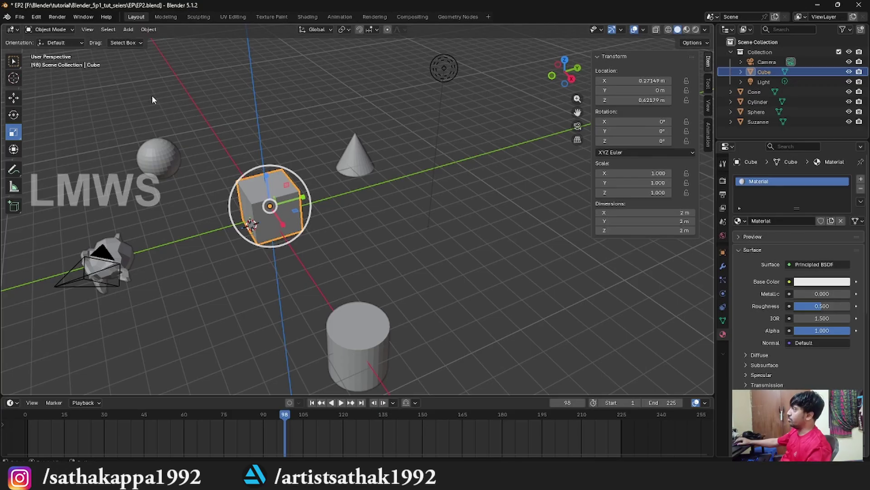
Delete the cube and the cone from the scene.
key(x)
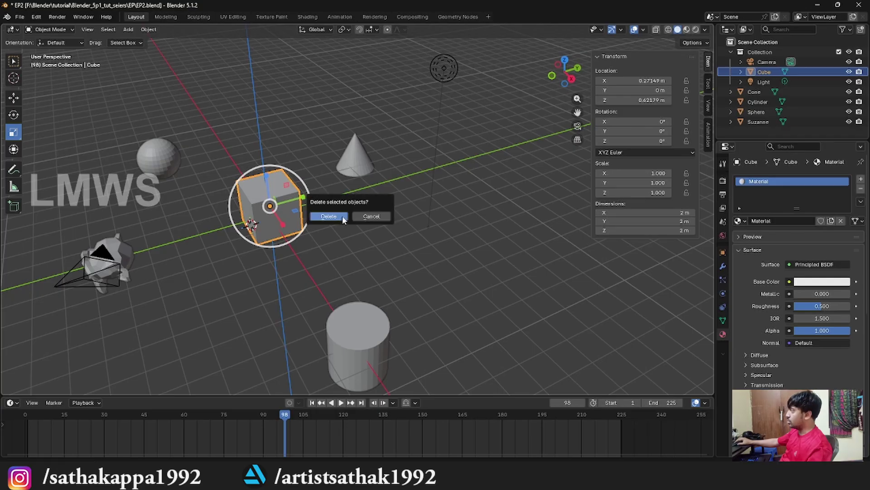
click(328, 216)
click(355, 156)
key(x)
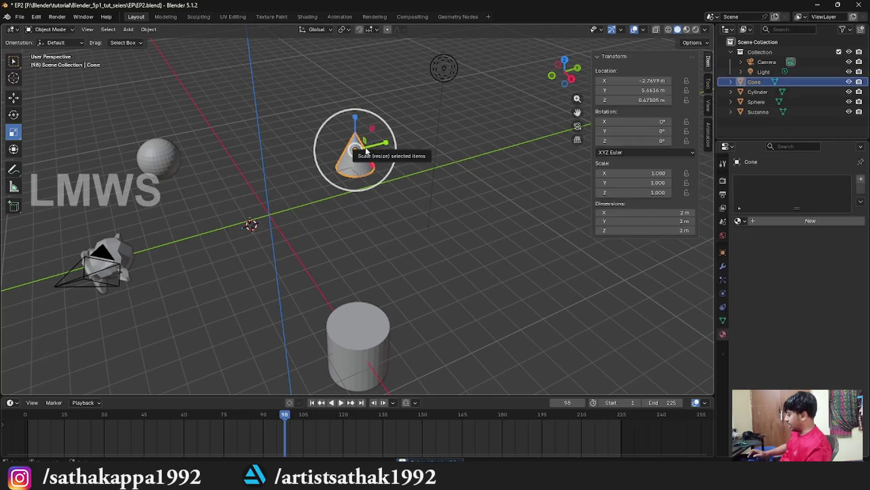
click(366, 151)
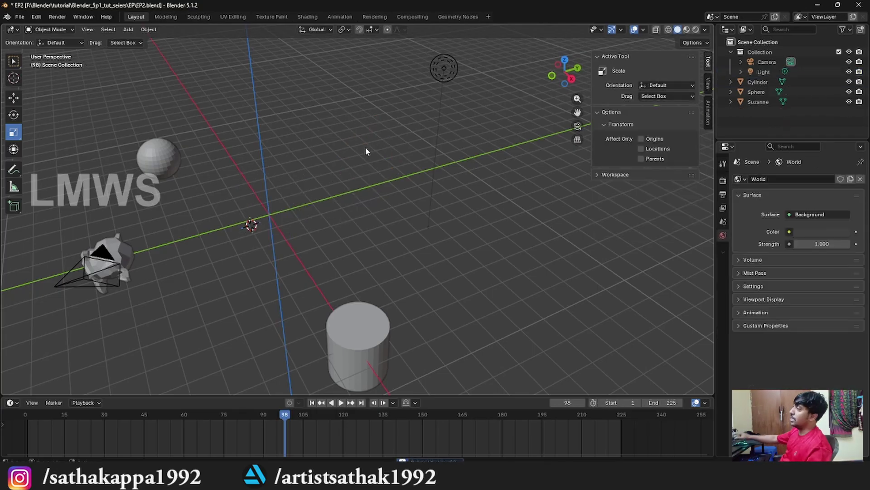
Delete the sphere and the cylinder, keeping only the monkey mesh.
click(181, 151)
key(x)
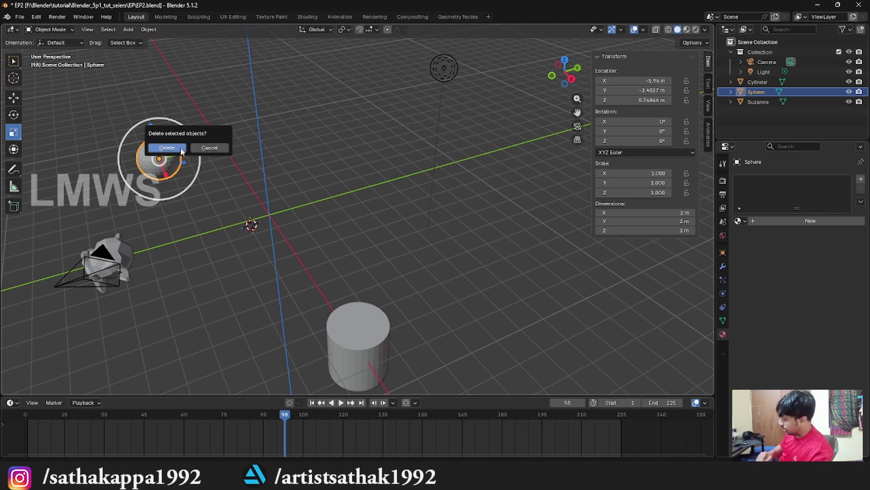
click(167, 148)
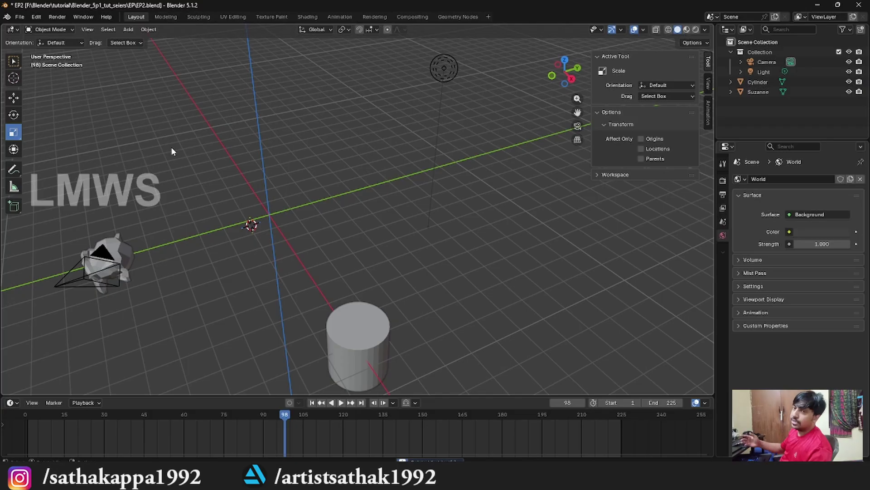
click(346, 353)
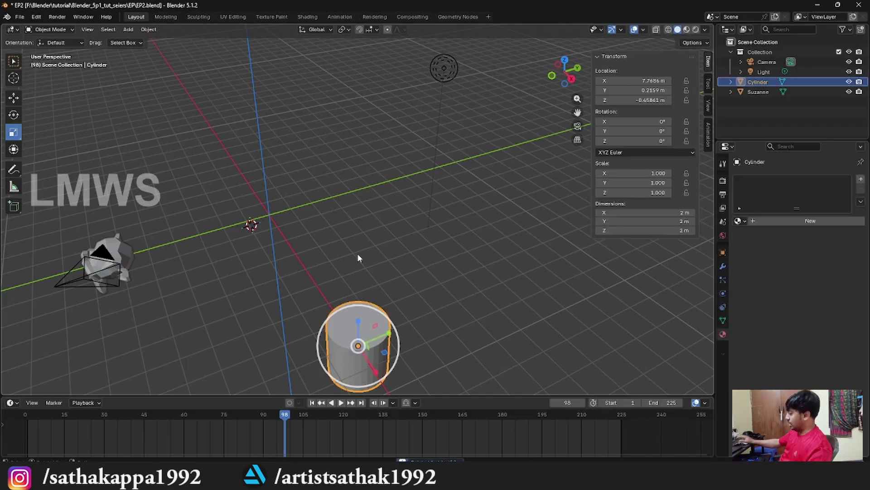
key(Delete)
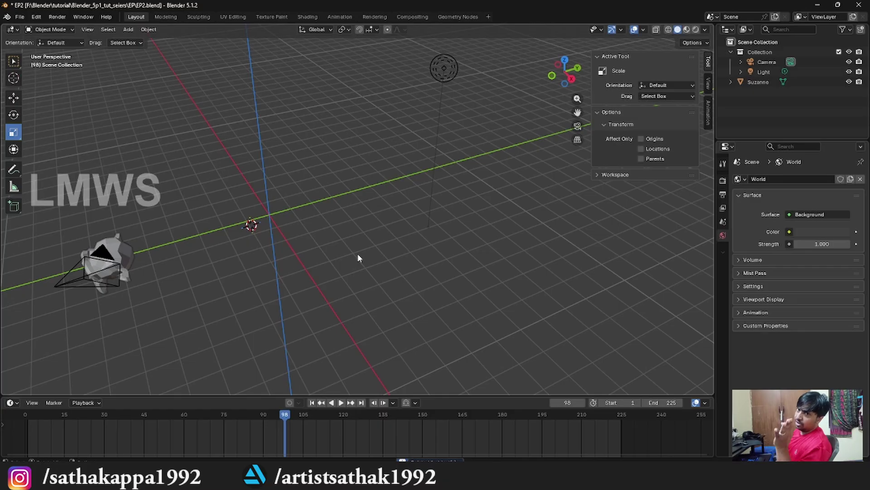
Place the 3D cursor freely away from the world origin with the Cursor tool.
middle_drag(346, 196, 313, 237)
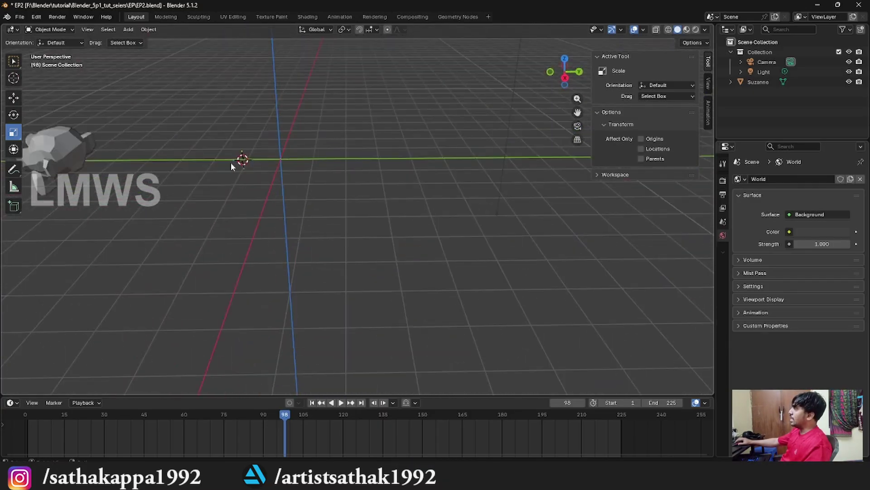
click(13, 78)
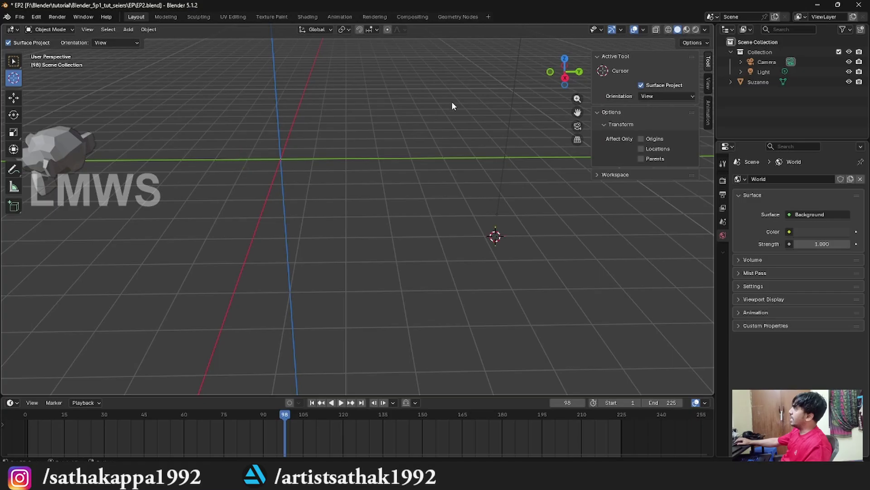
click(94, 248)
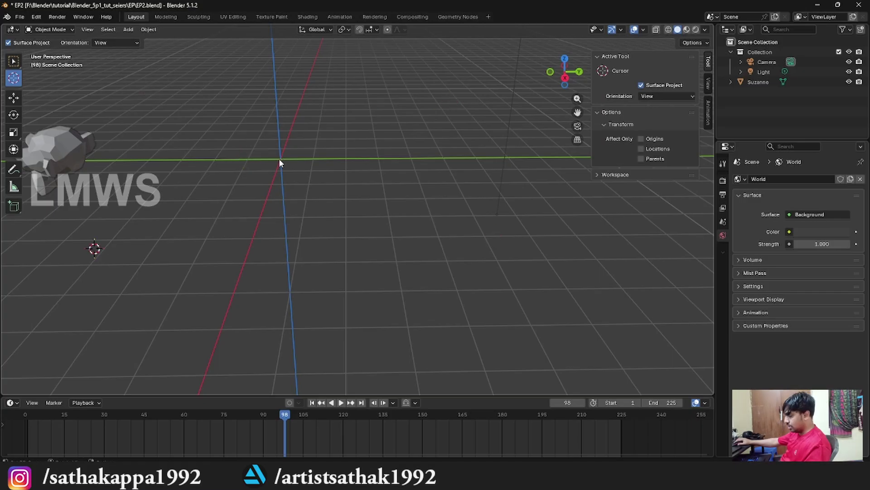
Snap the 3D cursor to the world origin.
key(shift+s)
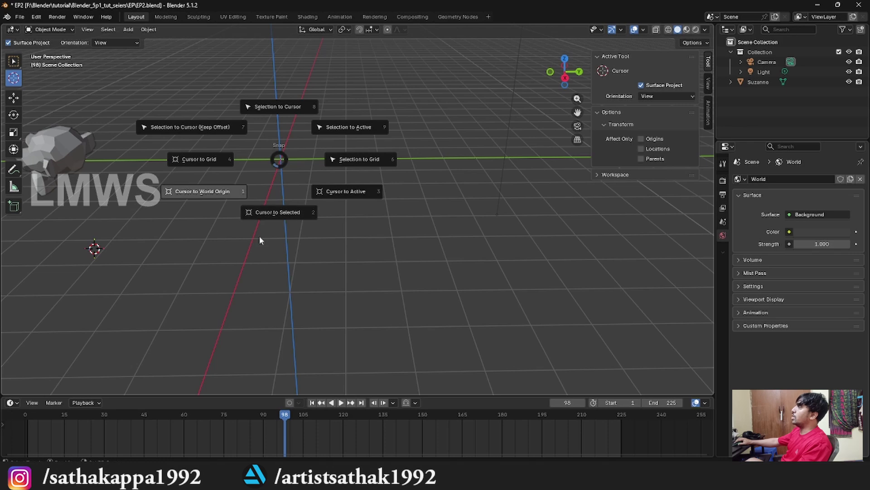
click(216, 192)
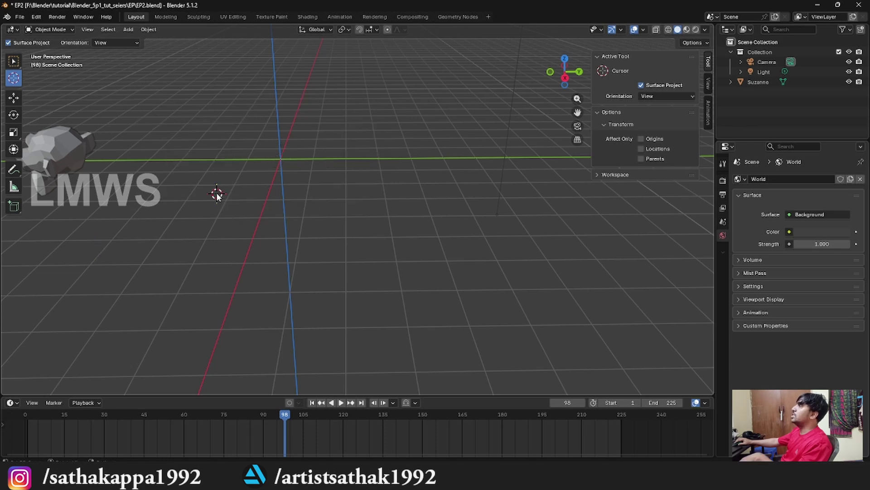
key(shift+s)
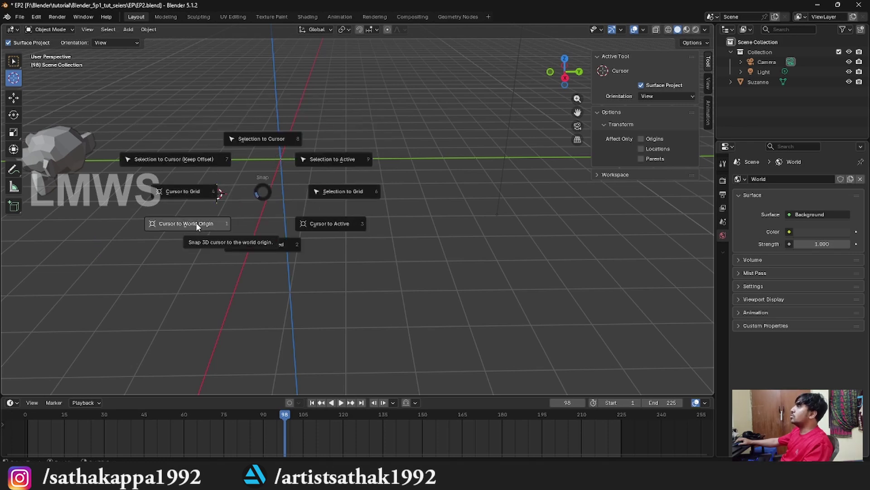
click(195, 226)
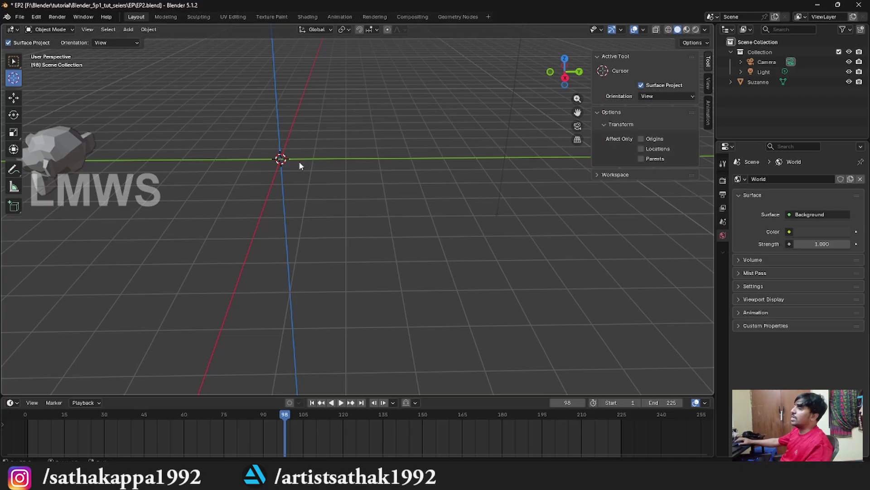
key(shift+s)
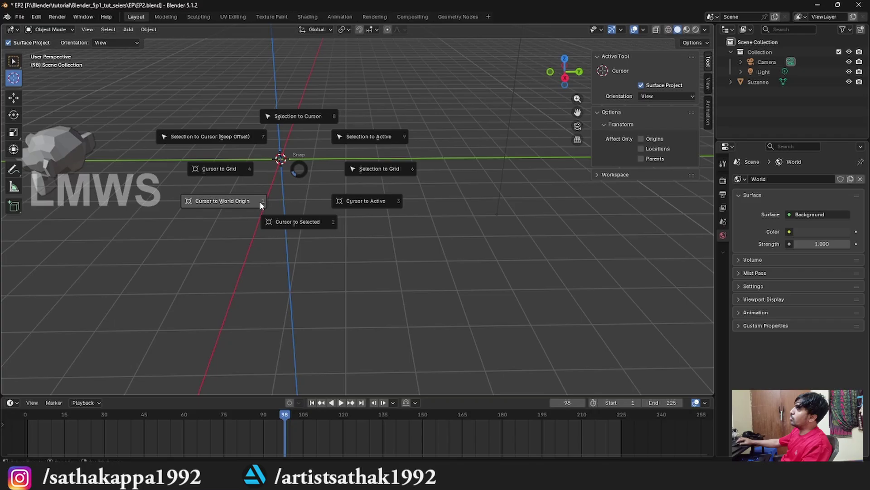
click(295, 185)
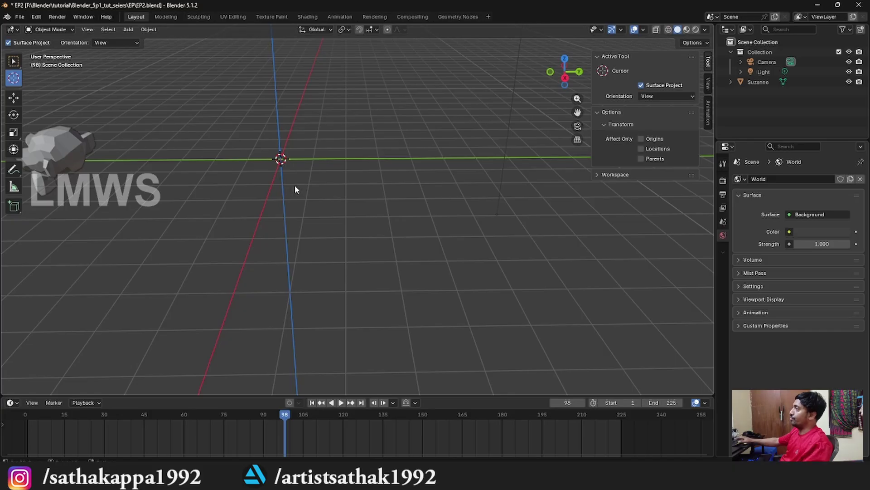
Add a cube mesh at the 3D cursor on the world origin.
scroll(295, 185, down, 4)
middle_drag(295, 185, 315, 186)
click(128, 32)
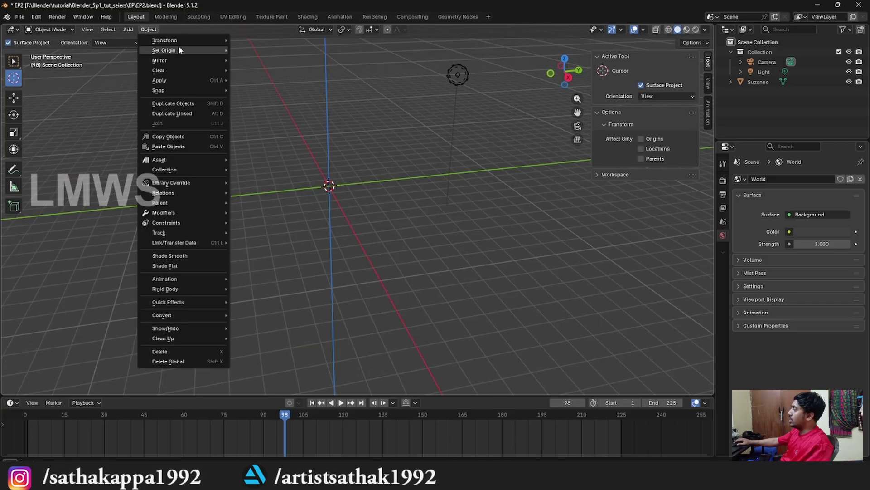
click(128, 29)
click(127, 30)
mouse_move(156, 41)
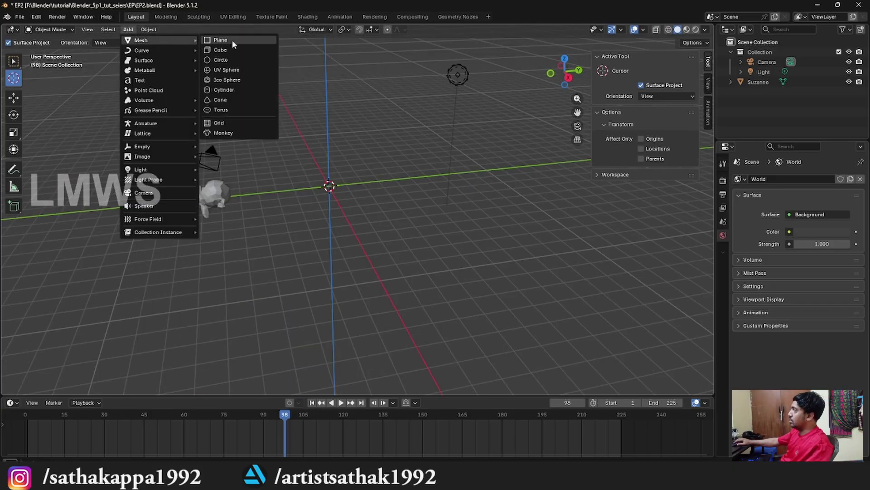
click(230, 51)
scroll(354, 228, up, 3)
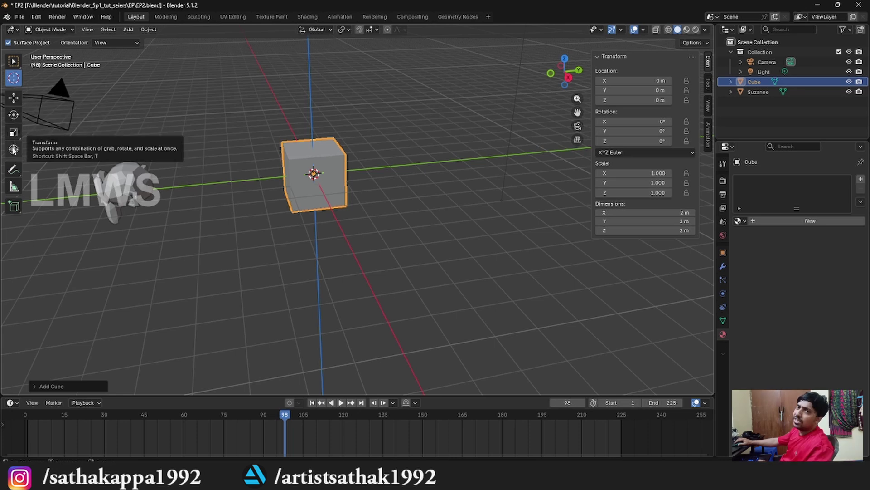
With the Transform tool, move the cube about 3.16 m along Y and rotate it to about -288°, -6.6° and 13.7° on X, Y and Z.
click(13, 148)
middle_drag(315, 156, 320, 180)
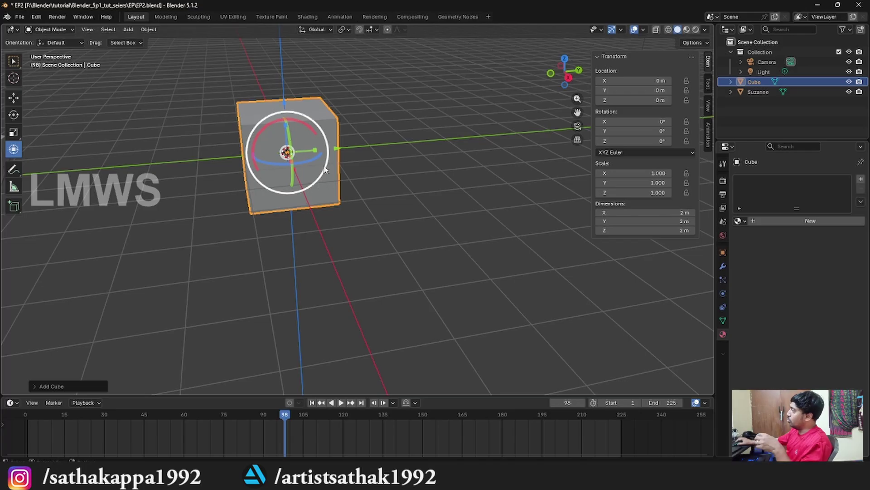
middle_drag(327, 167, 320, 177)
drag(319, 177, 417, 206)
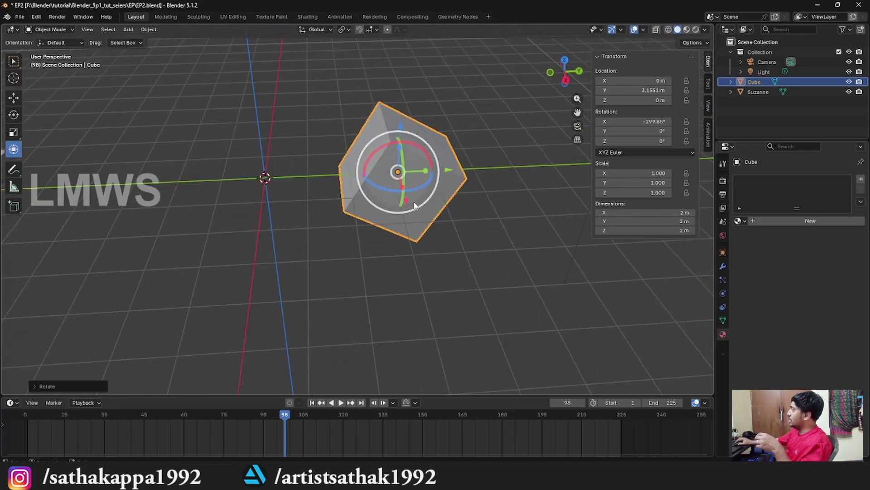
middle_drag(416, 206, 433, 206)
drag(435, 208, 469, 290)
Try scaling the rotated cube along the global X axis and undo the scaling.
key(s)
key(x)
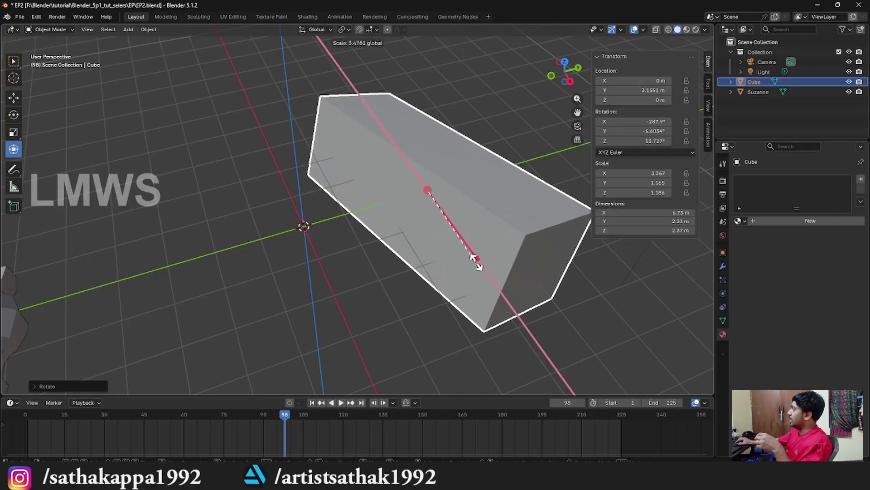
drag(571, 291, 447, 246)
key(ctrl+z)
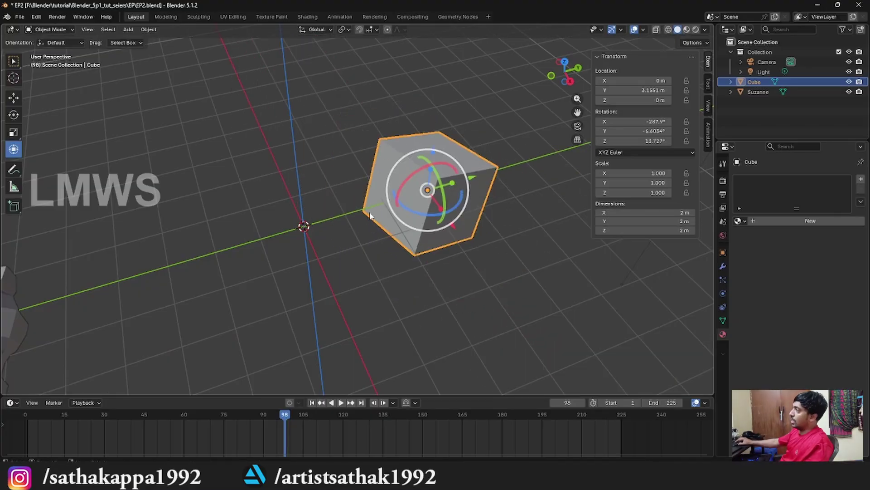
Delete the rotated cube from the scene.
key(x)
click(459, 210)
middle_drag(460, 213, 274, 101)
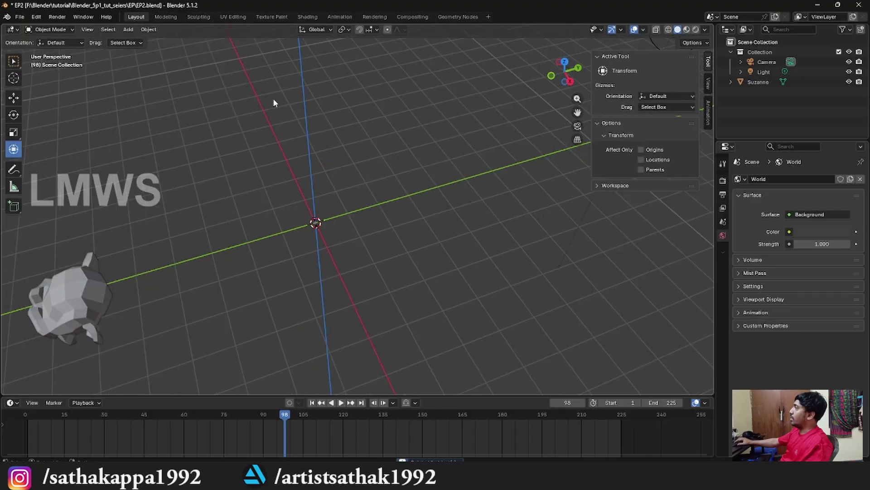
Add a cube mesh at the 3D cursor on the world origin, beside the monkey head.
click(156, 29)
mouse_move(128, 29)
mouse_move(170, 39)
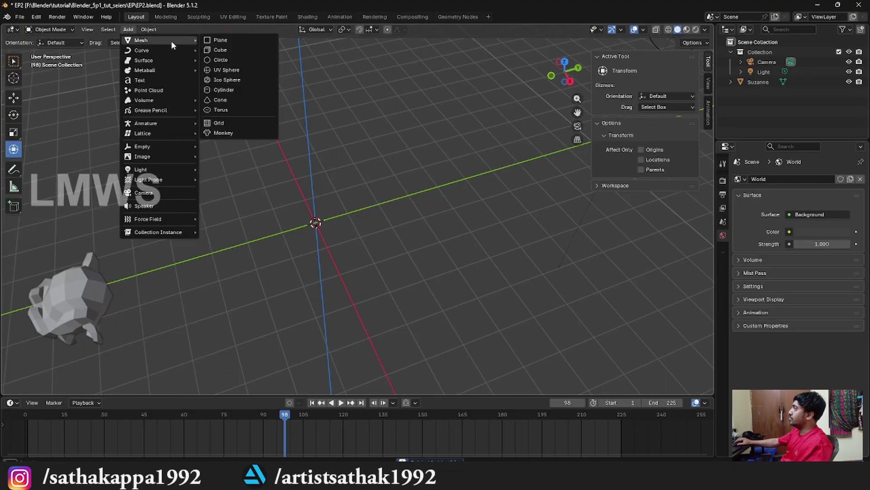
key(shift+a)
mouse_move(350, 188)
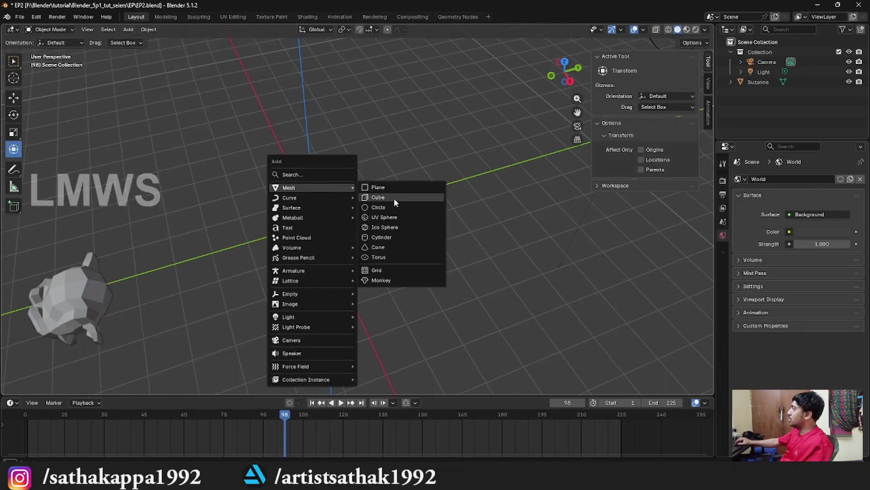
click(387, 198)
scroll(381, 213, down, 4)
middle_drag(380, 225, 350, 229)
scroll(371, 207, up, 5)
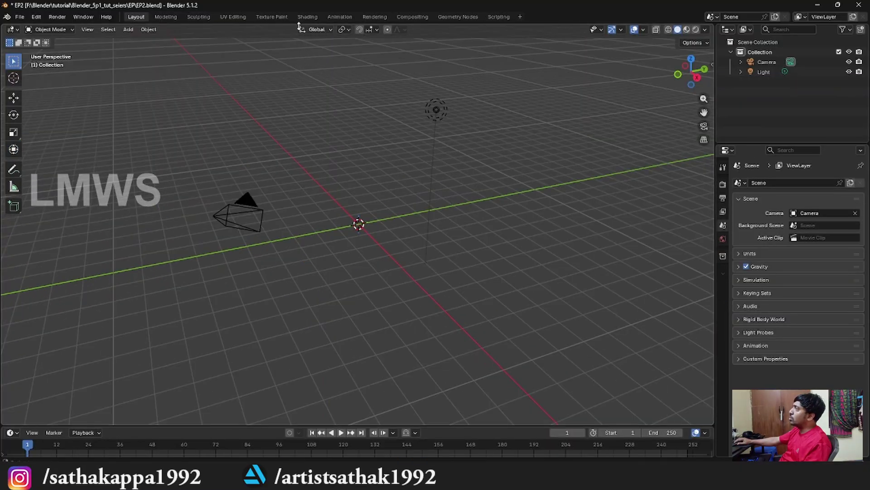
Examine the available transform orientations for the viewport.
click(317, 30)
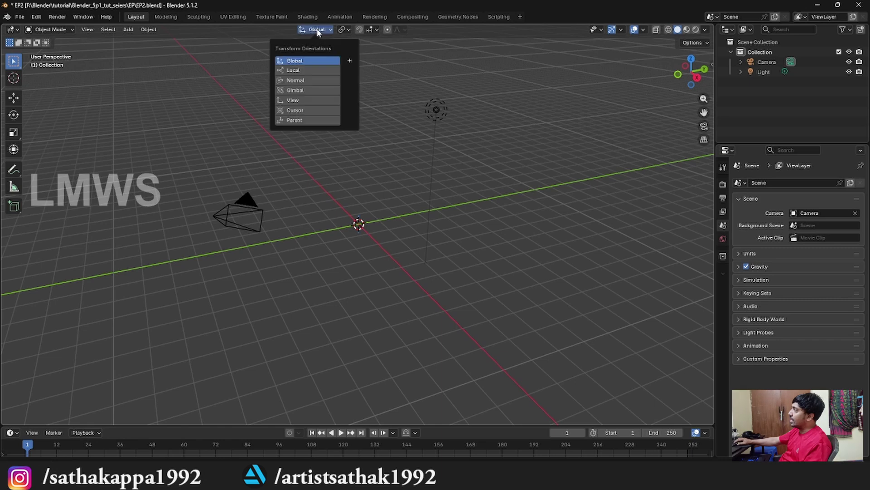
click(316, 30)
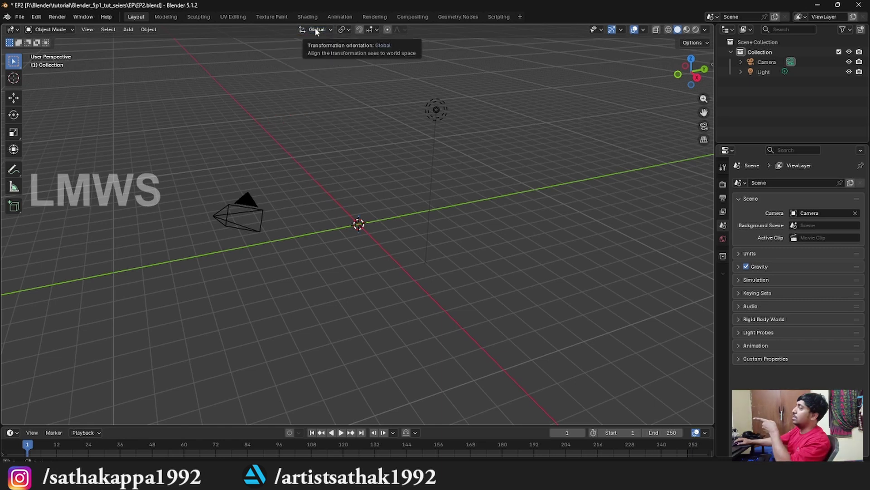
click(316, 30)
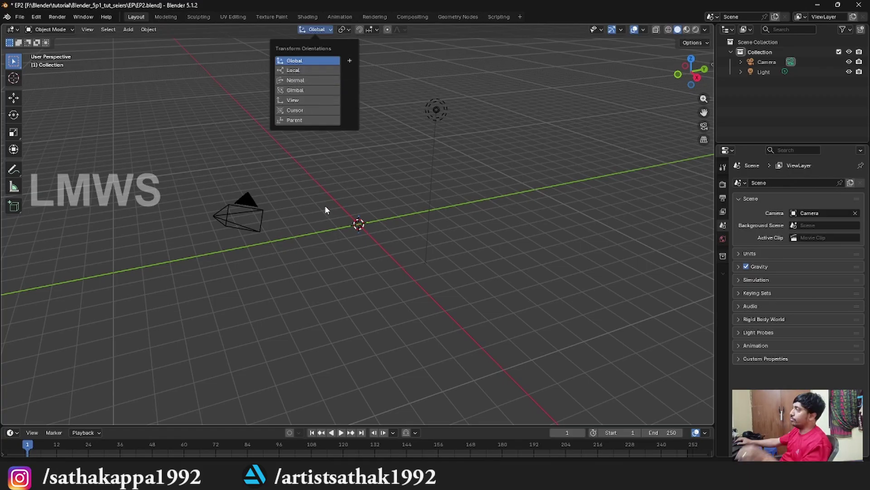
Add a cube mesh at the world origin and show the sidebar with its transform values.
scroll(344, 235, up, 4)
middle_drag(328, 223, 356, 235)
key(shift+a)
mouse_move(361, 224)
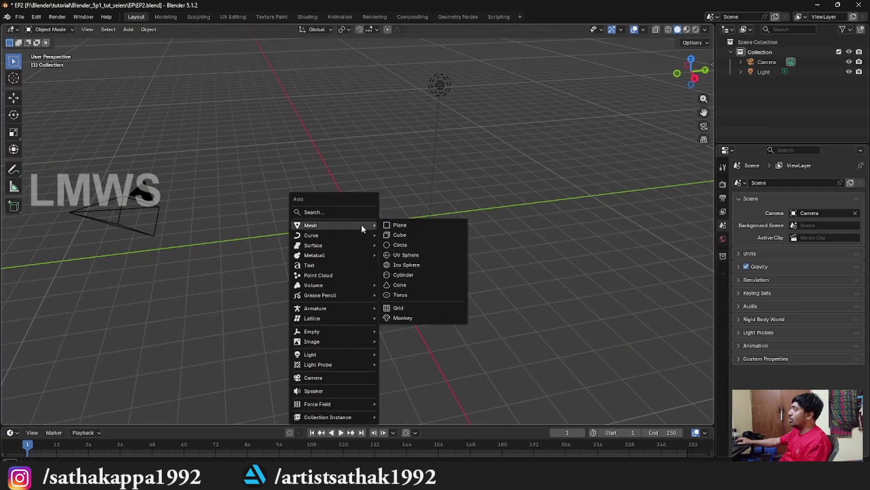
click(408, 235)
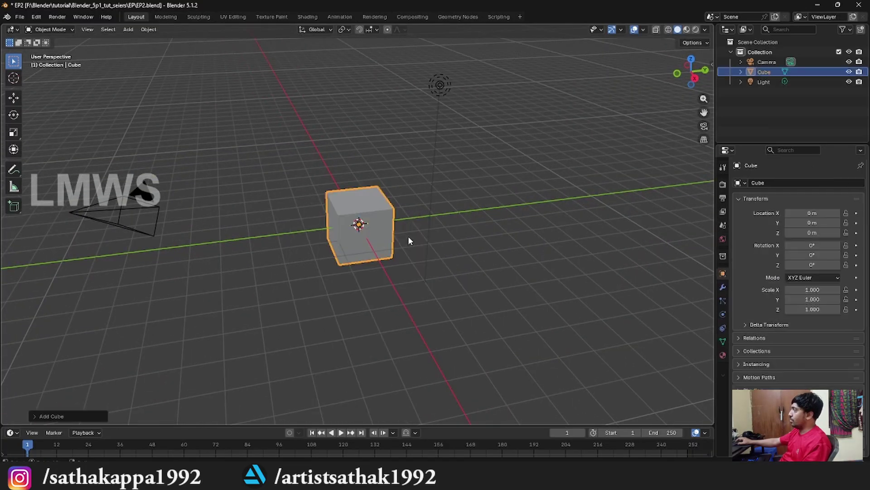
scroll(408, 237, up, 2)
shift+middle_drag(375, 255, 330, 267)
middle_drag(329, 266, 307, 258)
click(487, 207)
key(n)
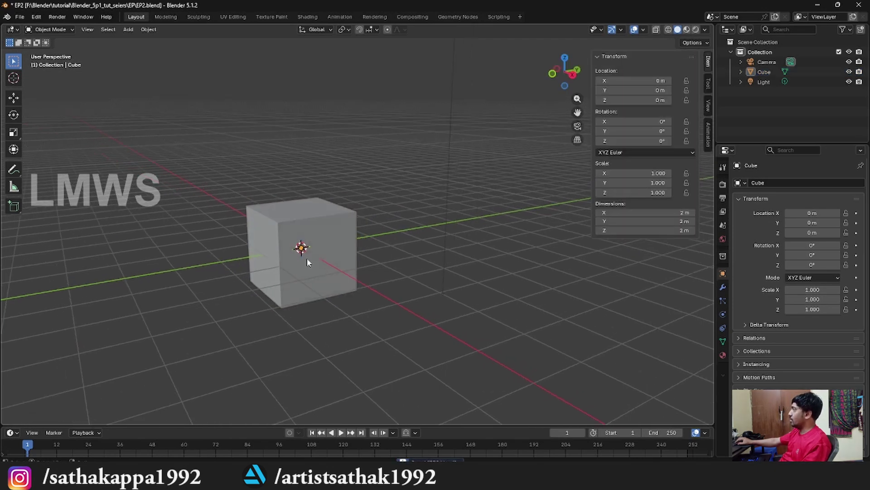
Select the cube and try scaling it about its origin.
click(307, 258)
key(s)
key(z)
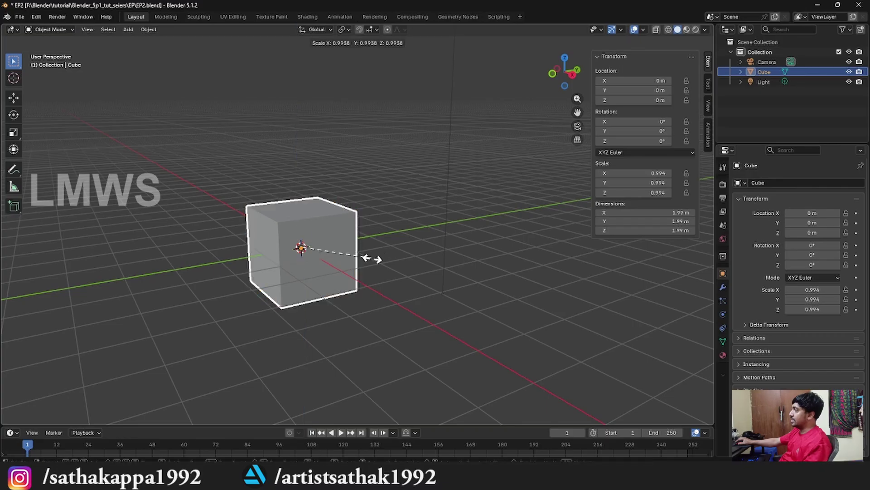
key(Escape)
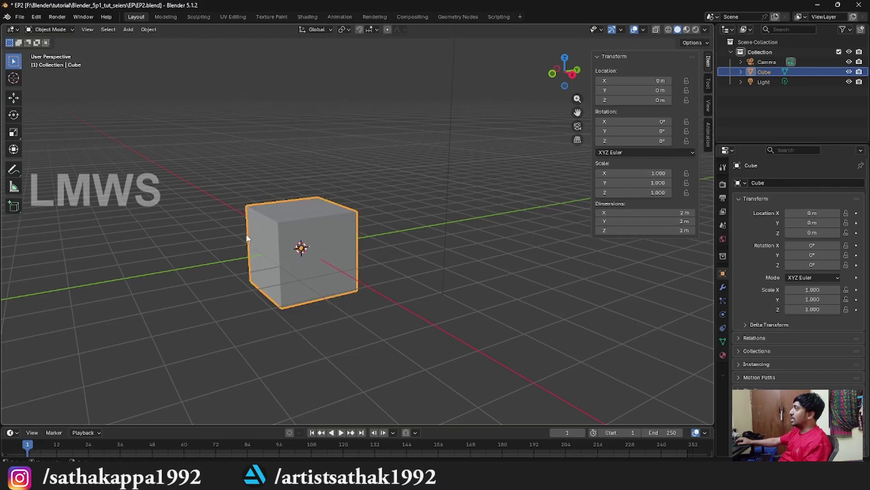
Activate the Move tool and rotate the cube about -55° around the global X axis.
click(14, 98)
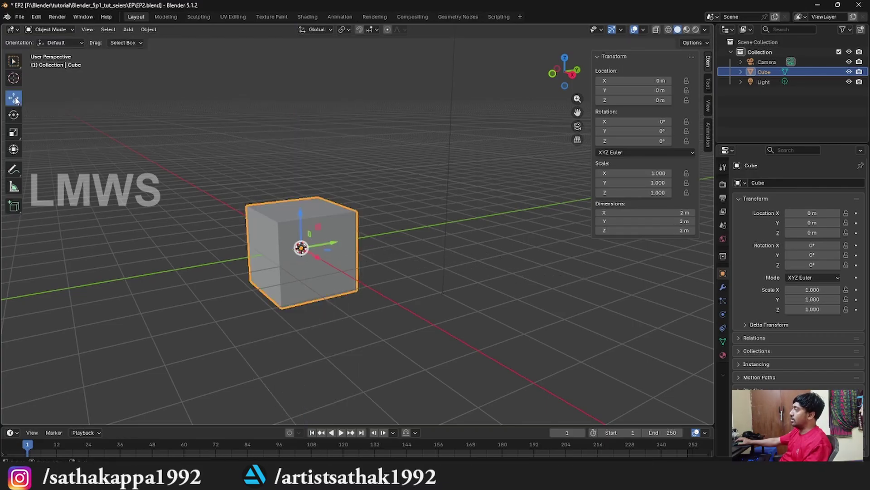
scroll(342, 266, up, 2)
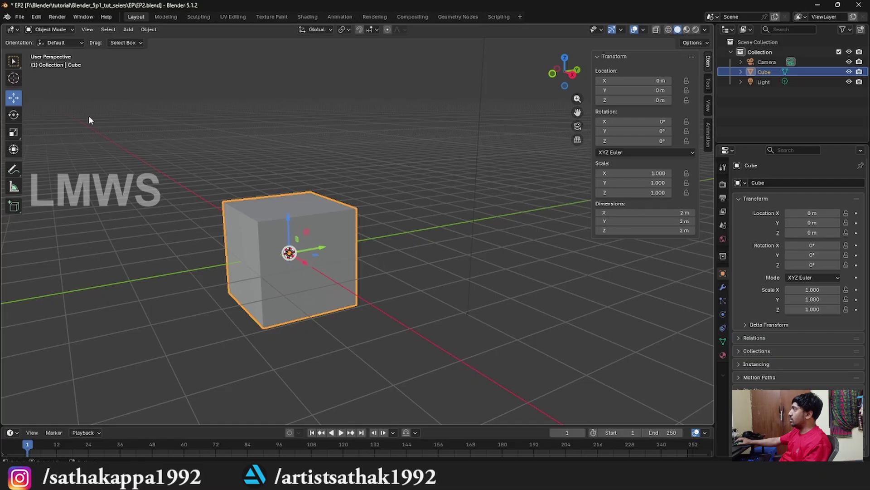
key(w)
click(15, 99)
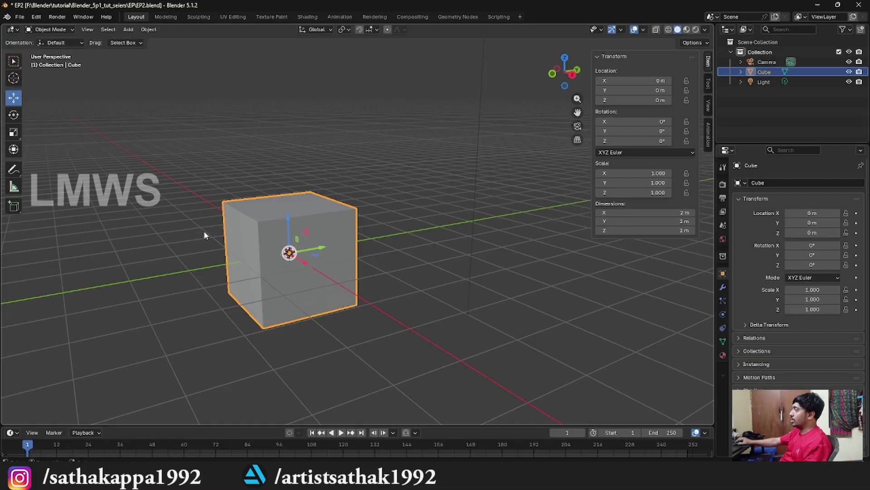
key(r)
key(z)
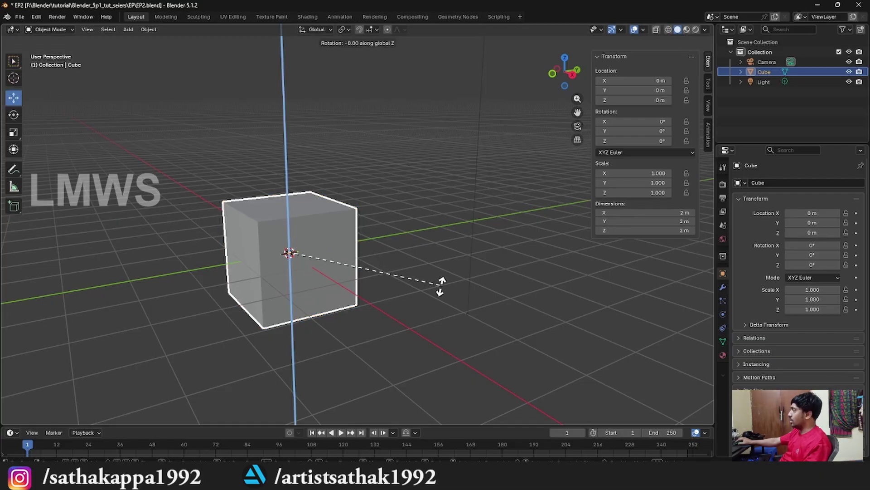
key(x)
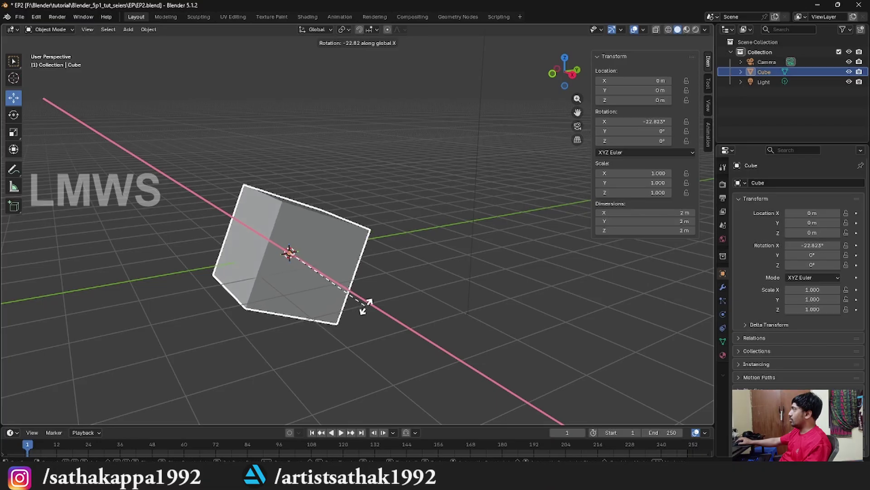
click(316, 310)
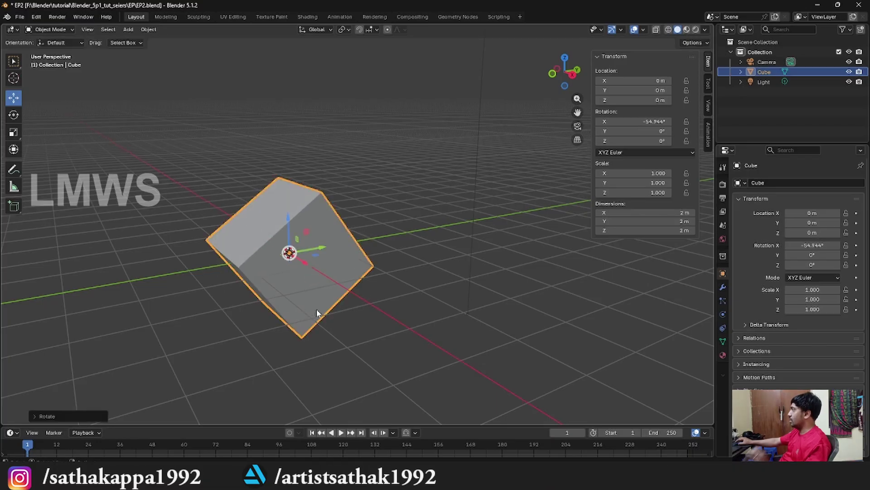
Delete the tilted cube from the scene.
middle_drag(298, 274, 316, 262)
key(Delete)
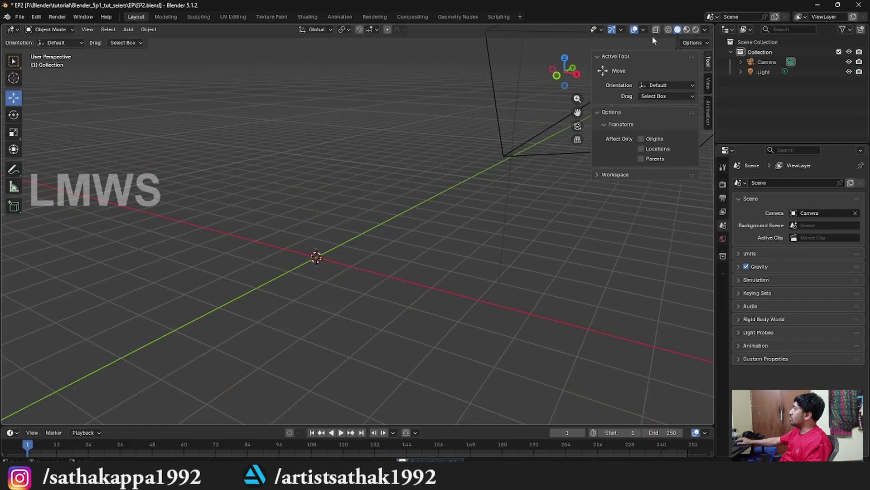
Enable the Z axis line in the viewport overlays, then review the overlay settings.
click(643, 30)
click(703, 76)
key(n)
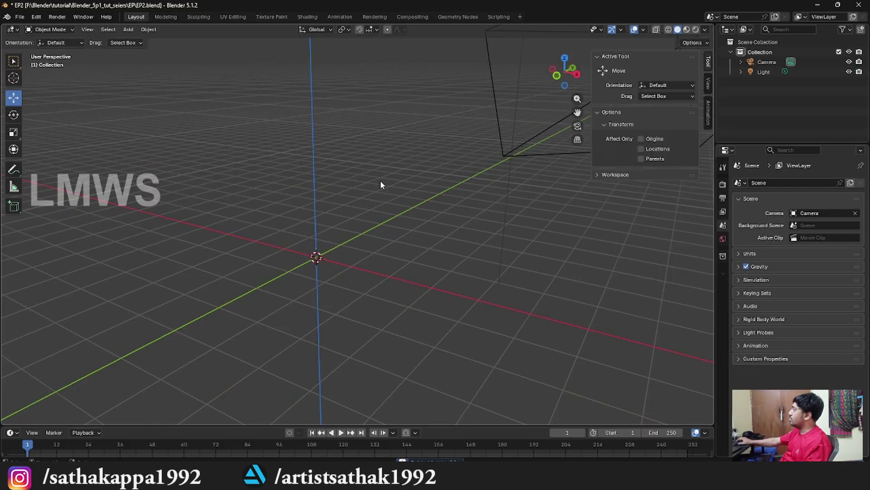
middle_drag(380, 180, 317, 196)
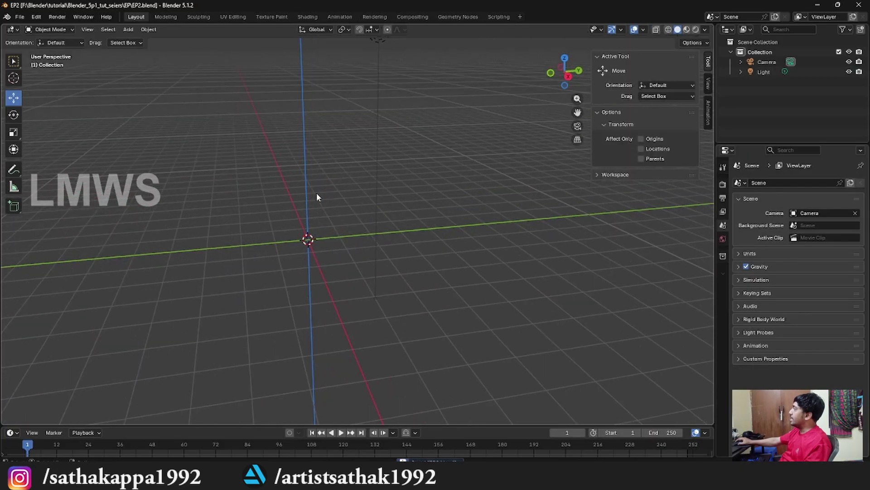
click(644, 30)
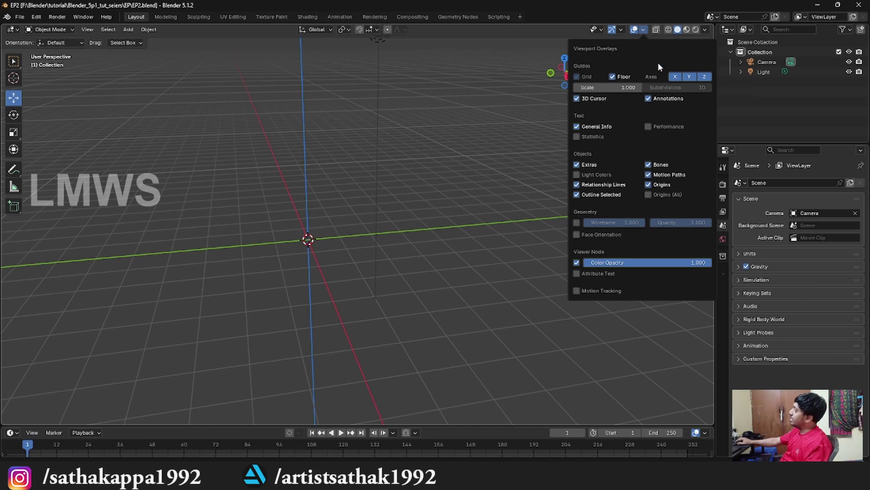
middle_drag(441, 231, 266, 210)
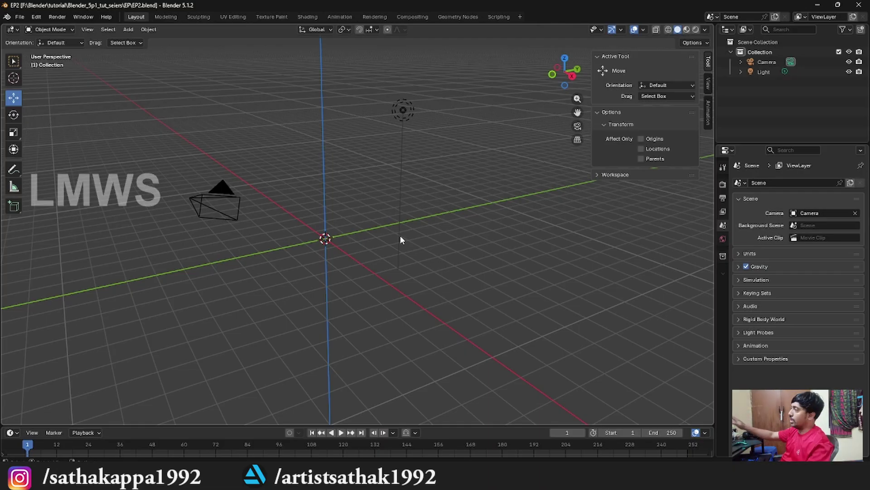
Add a new cube mesh at the 3D cursor where the three world axes meet.
key(shift+a)
mouse_move(400, 237)
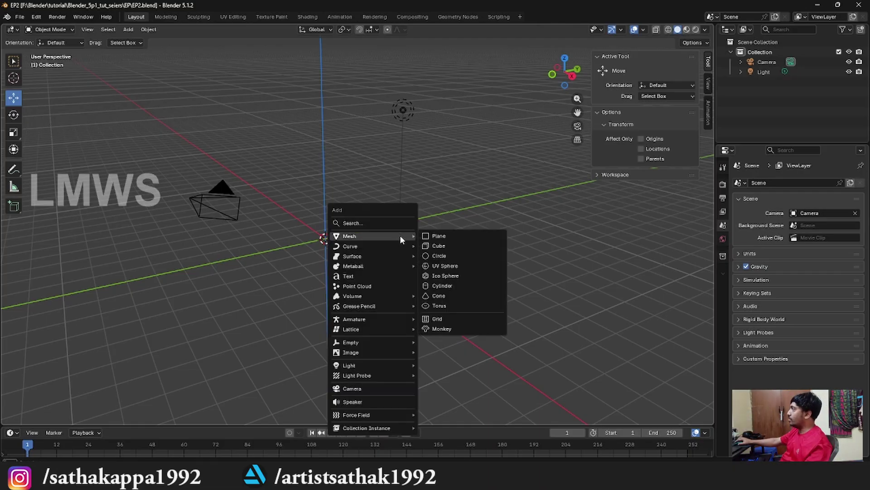
click(453, 246)
scroll(390, 247, up, 4)
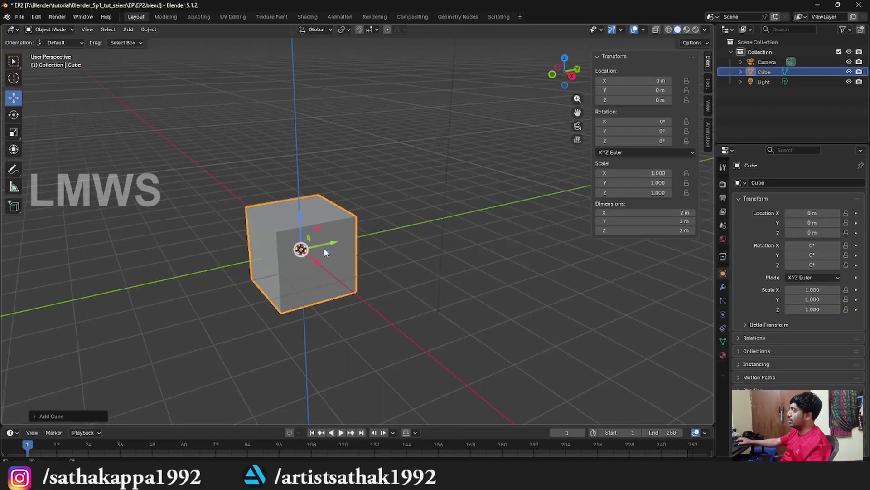
middle_drag(324, 248, 295, 233)
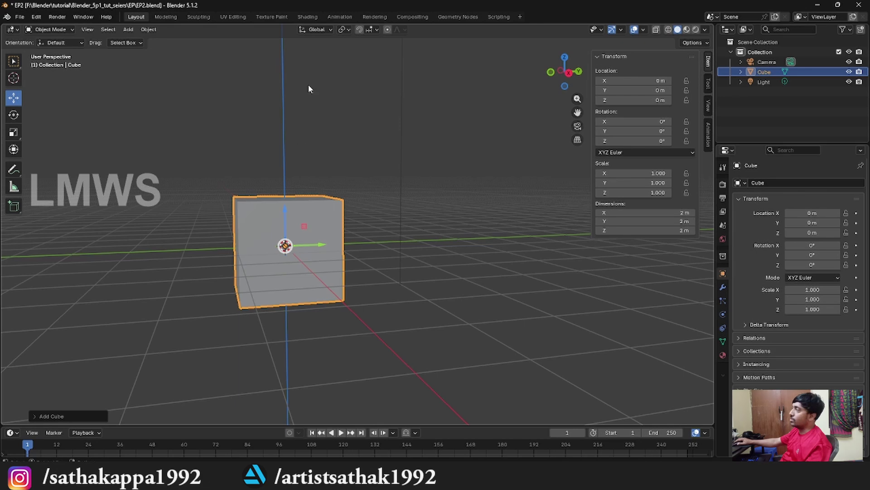
mouse_move(655, 100)
mouse_down()
mouse_move(684, 100)
mouse_move(639, 101)
mouse_move(689, 100)
mouse_move(639, 101)
mouse_move(689, 100)
mouse_move(643, 101)
mouse_move(655, 100)
mouse_up()
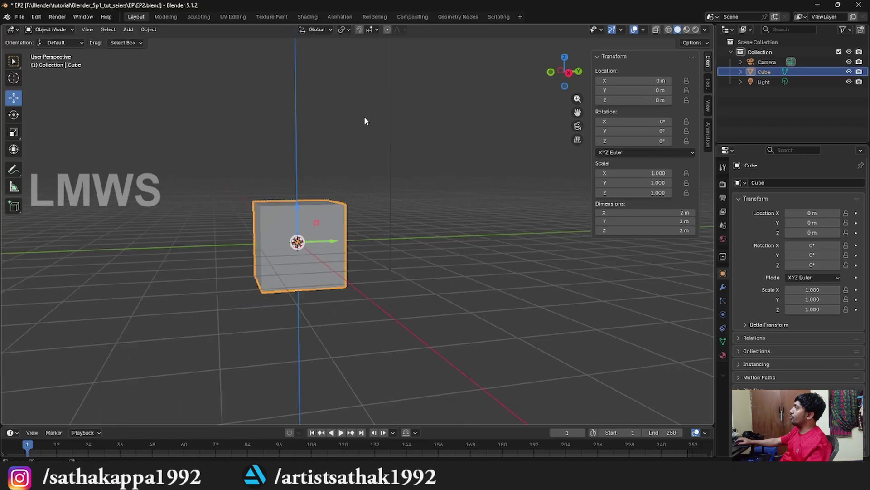
middle_drag(365, 121, 408, 136)
mouse_move(653, 81)
mouse_down()
mouse_move(680, 80)
mouse_move(644, 81)
mouse_move(671, 91)
mouse_move(625, 90)
mouse_move(657, 90)
mouse_up()
middle_drag(383, 176, 367, 148)
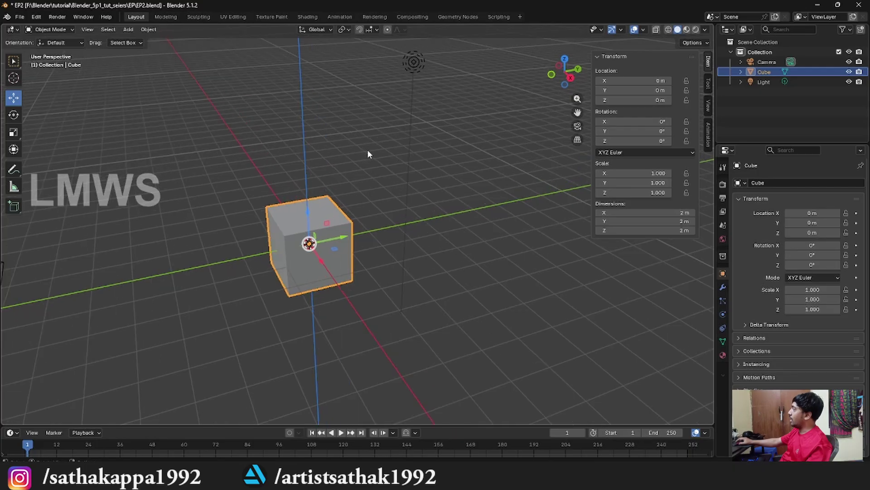
Try rotating the cube about -44° around the global X axis and undo the rotation.
key(r)
key(x)
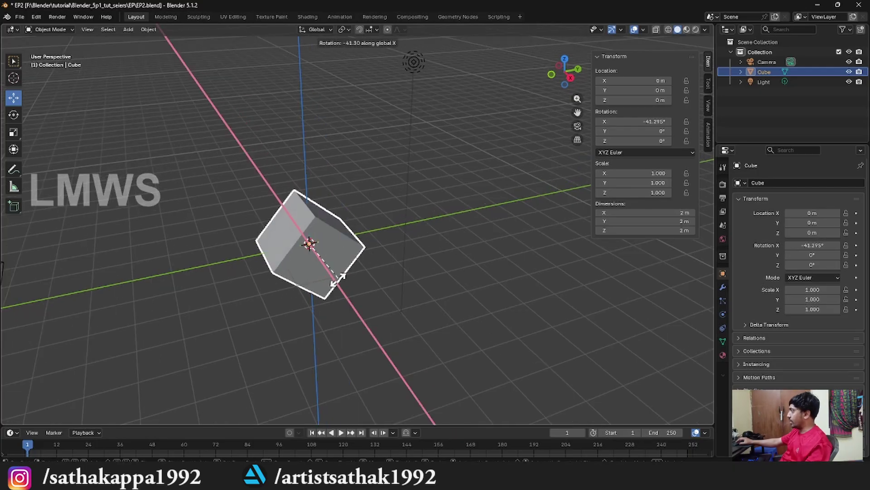
key(Escape)
key(r)
key(x)
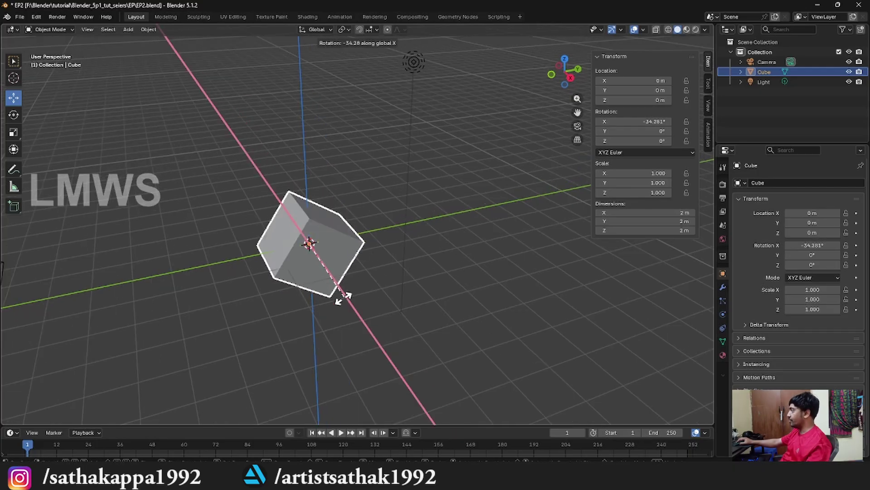
click(331, 299)
click(450, 268)
drag(628, 101, 584, 101)
key(ctrl+z)
key(ctrl+z)
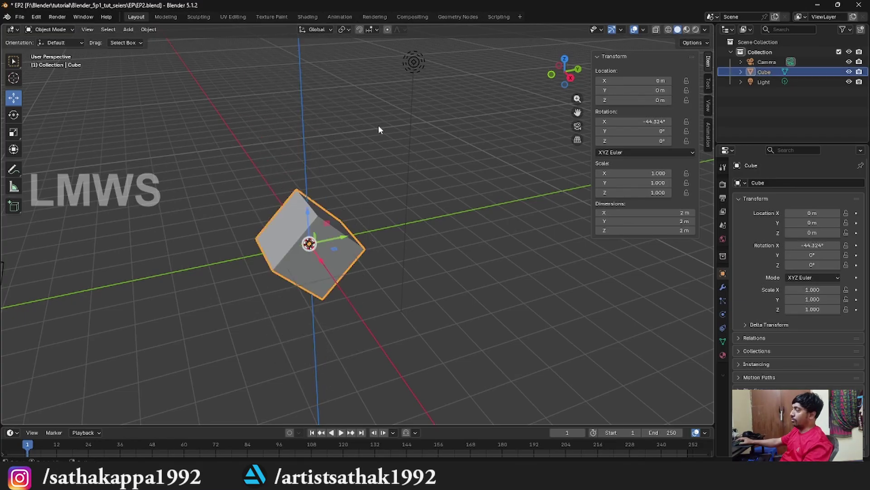
key(ctrl+z)
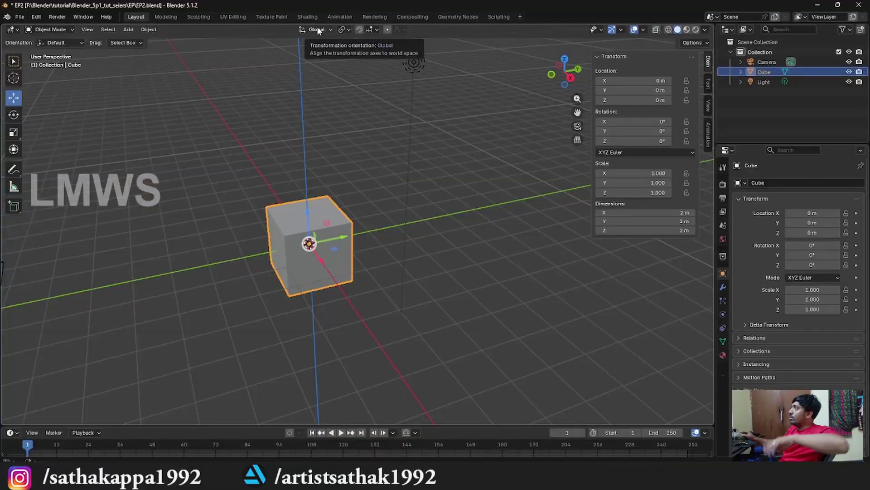
Rotate the cube around the global X axis and set its X rotation to exactly -45°.
middle_drag(391, 261, 393, 240)
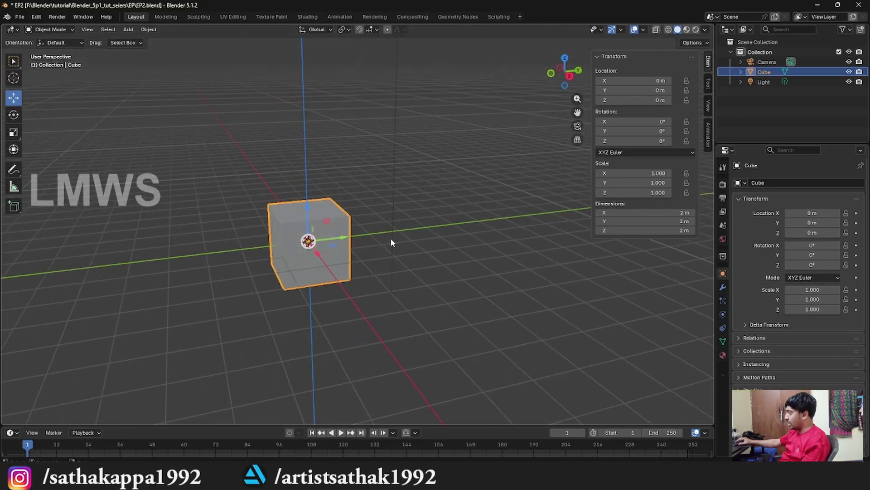
key(r)
key(x)
click(347, 282)
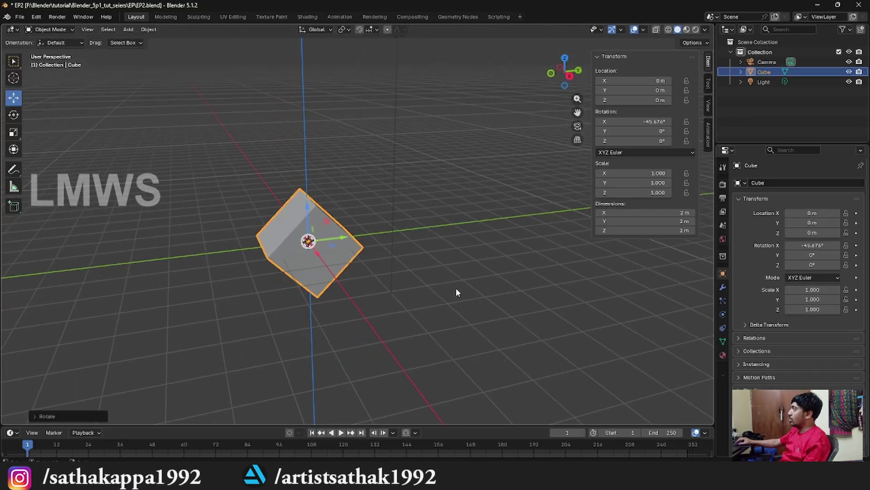
click(648, 121)
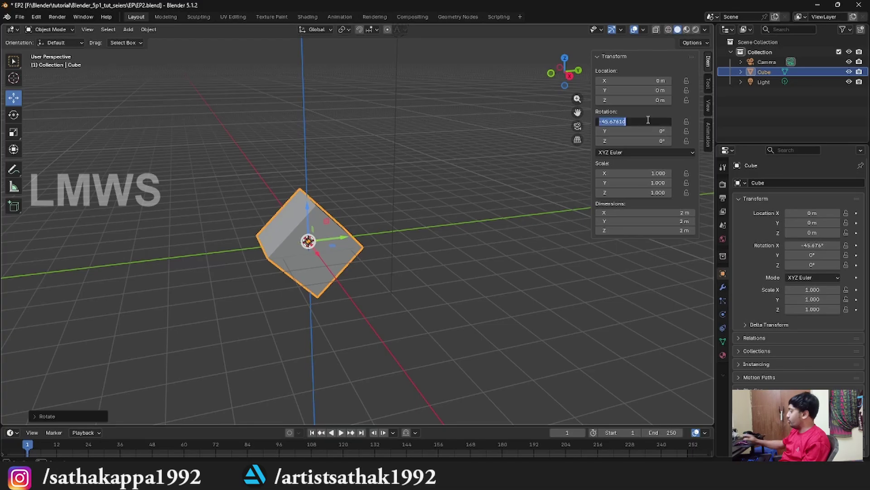
text(-45)
key(Return)
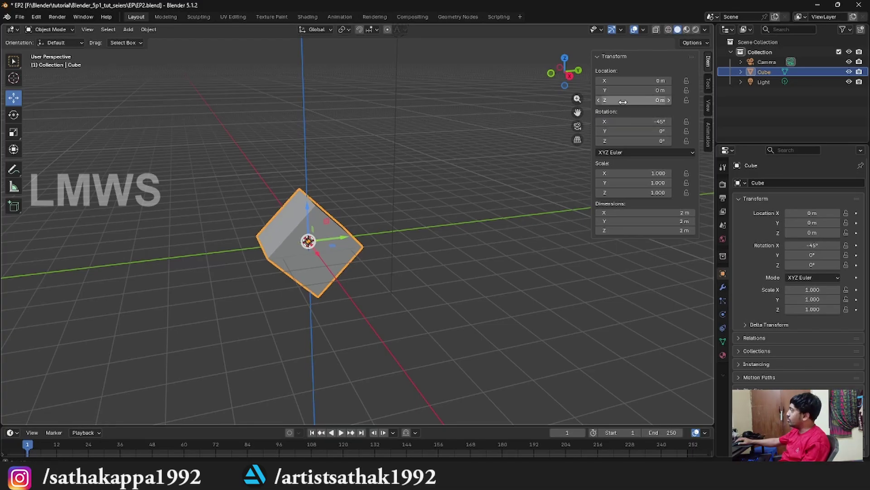
Try raising the cube to a Z location of 1.7 m and undo the move.
drag(623, 102, 644, 102)
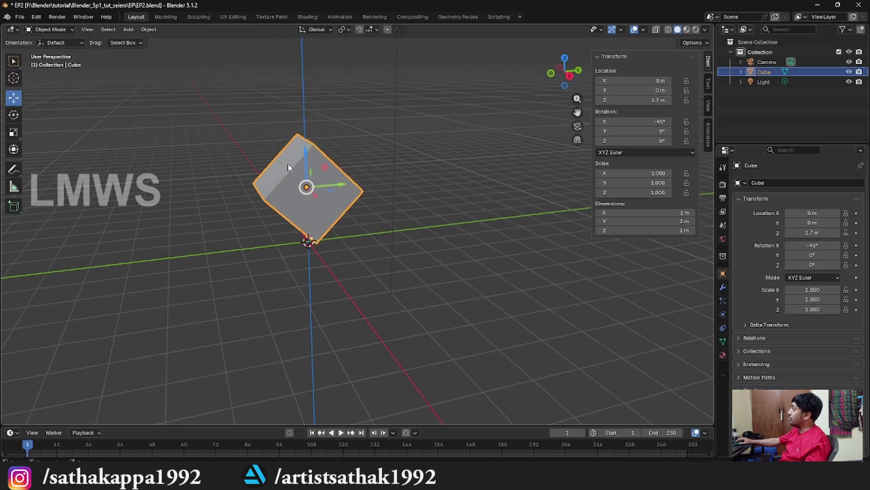
key(ctrl+z)
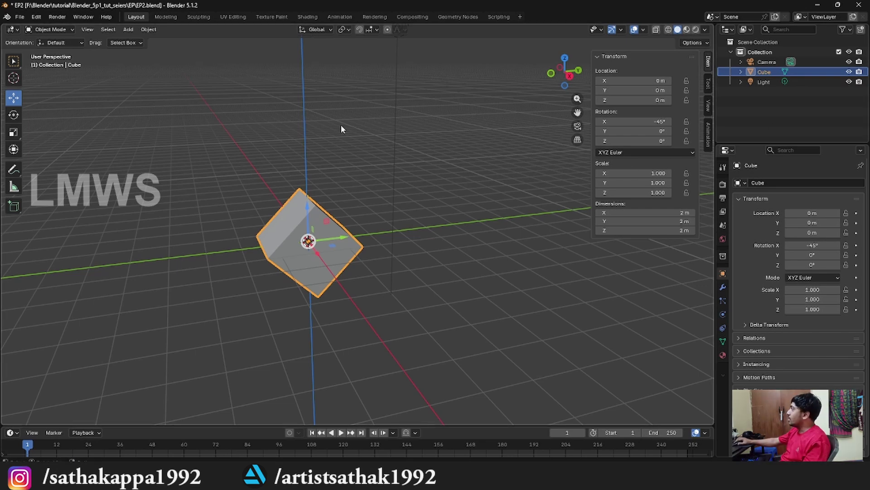
Clear the cube's rotation and set its X rotation to -45° again.
key(alt+r)
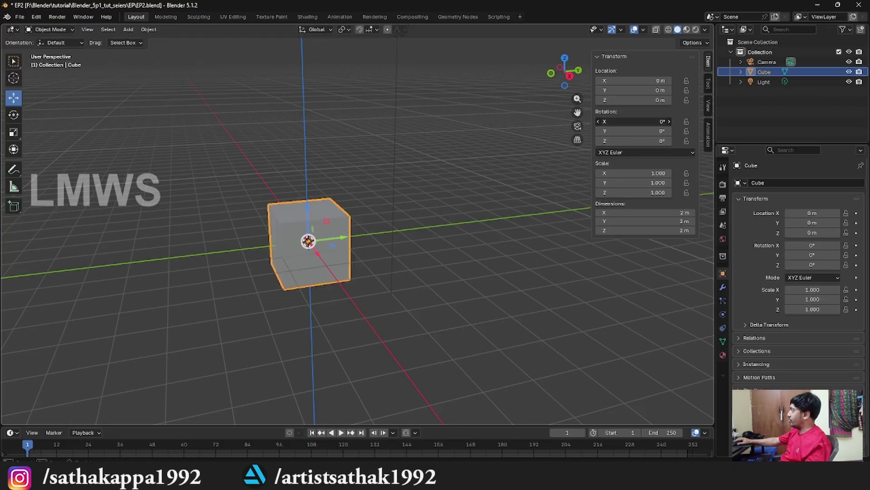
click(635, 122)
text(-45)
key(Return)
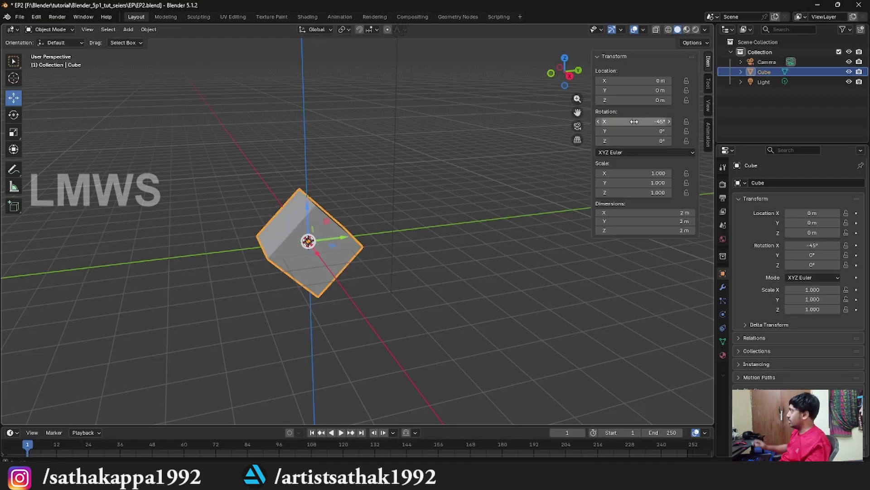
Try changing the cube's Z scale, then undo both that change and the last X rotation.
drag(621, 192, 682, 192)
key(ctrl+z)
key(ctrl+z)
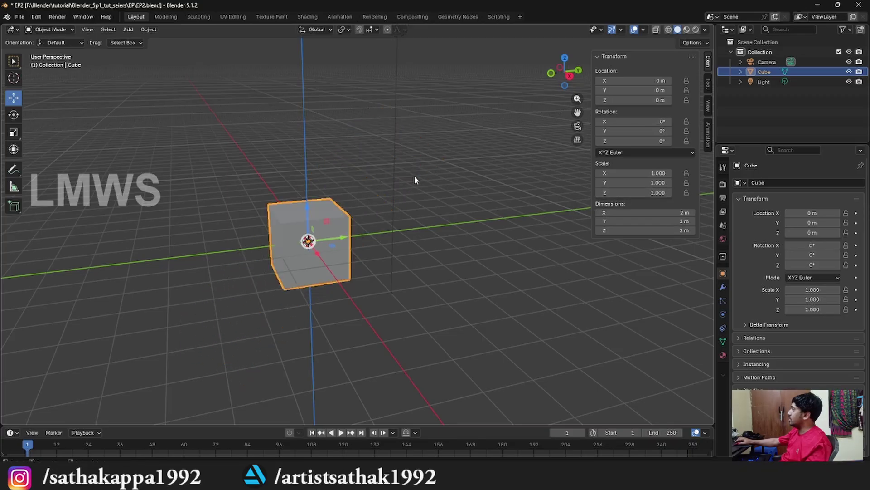
Switch the transform orientation to Local, try rotating the cube freely and undo the rotation.
click(318, 30)
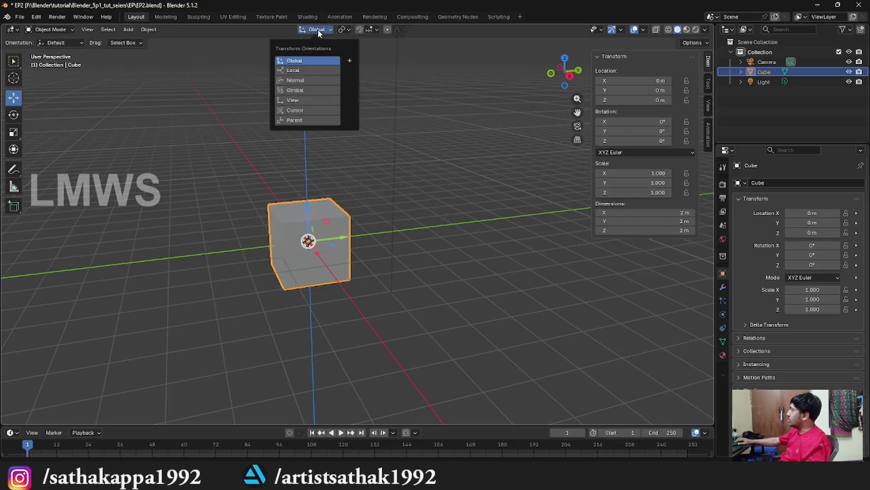
click(298, 70)
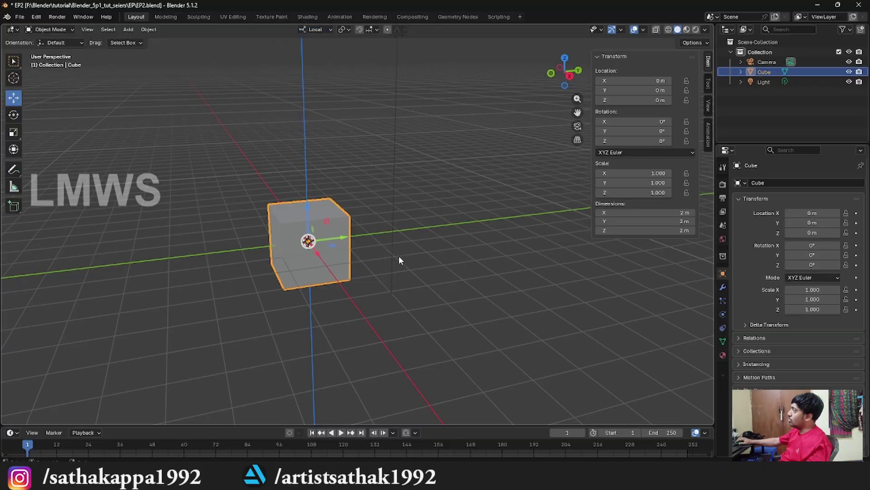
middle_drag(351, 248, 275, 230)
key(r)
key(x)
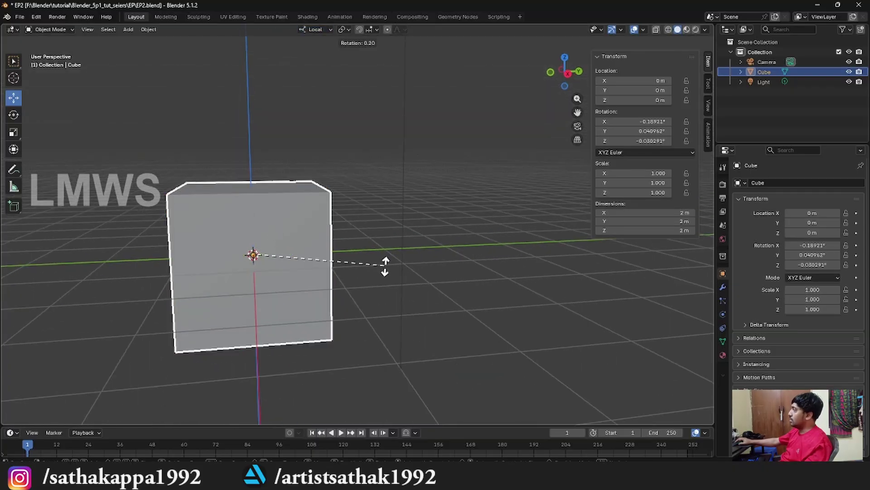
click(375, 324)
key(ctrl+z)
scroll(379, 323, down, 2)
middle_drag(356, 308, 445, 294)
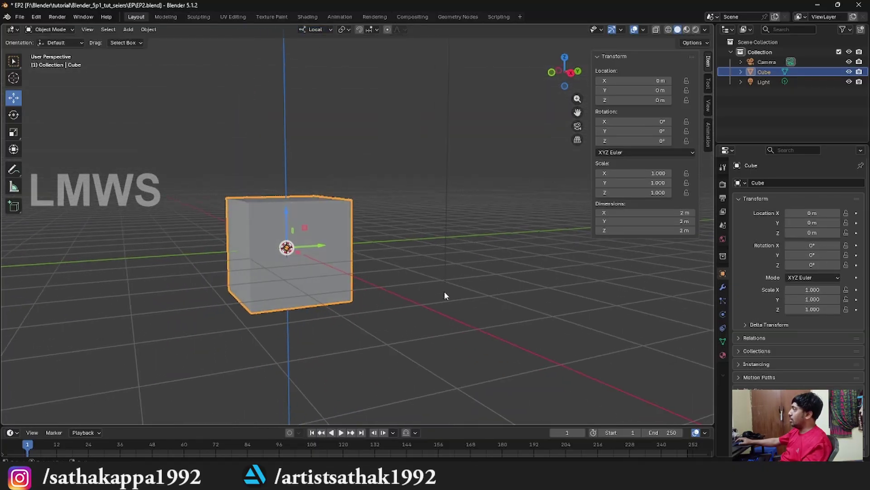
Try rotating the cube about its local X axis, cancel, and set its X rotation to exactly -45°.
key(r)
key(x)
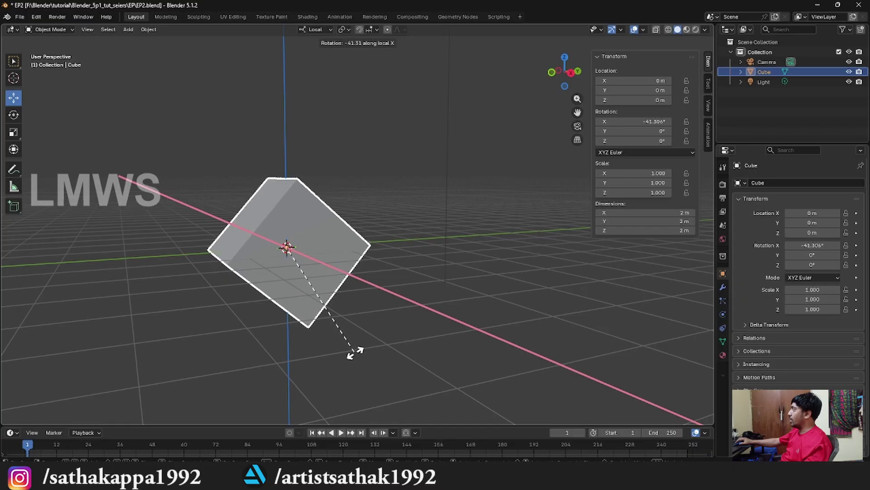
key(Escape)
click(646, 122)
text(-45)
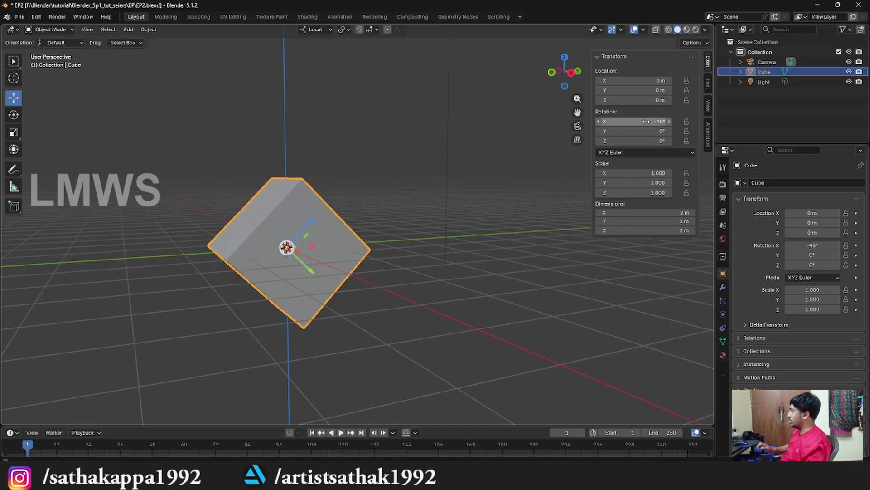
key(Return)
middle_drag(498, 263, 269, 279)
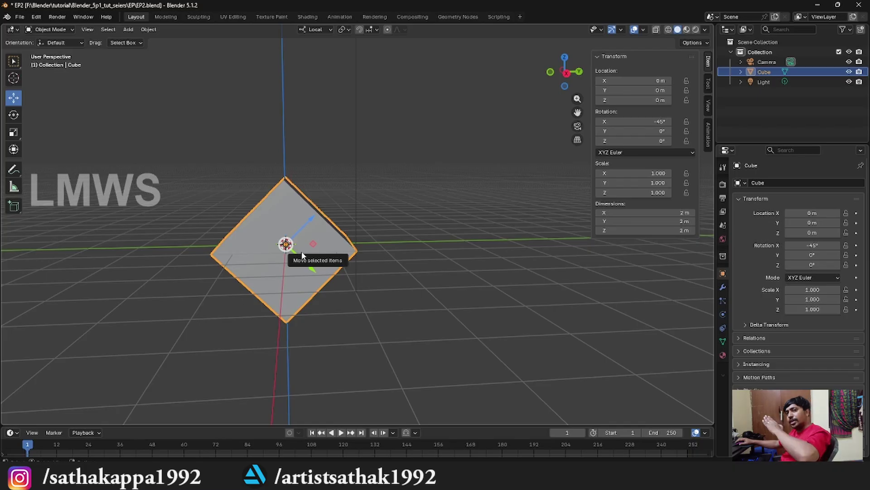
Switch the transform orientation between Global and Local to compare the tilted cube's gizmo, ending on Global.
click(316, 30)
click(309, 61)
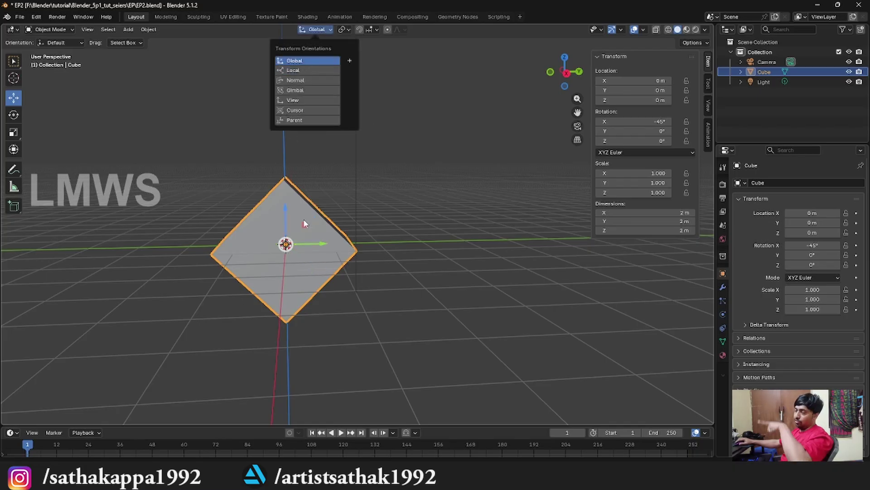
click(318, 29)
click(300, 71)
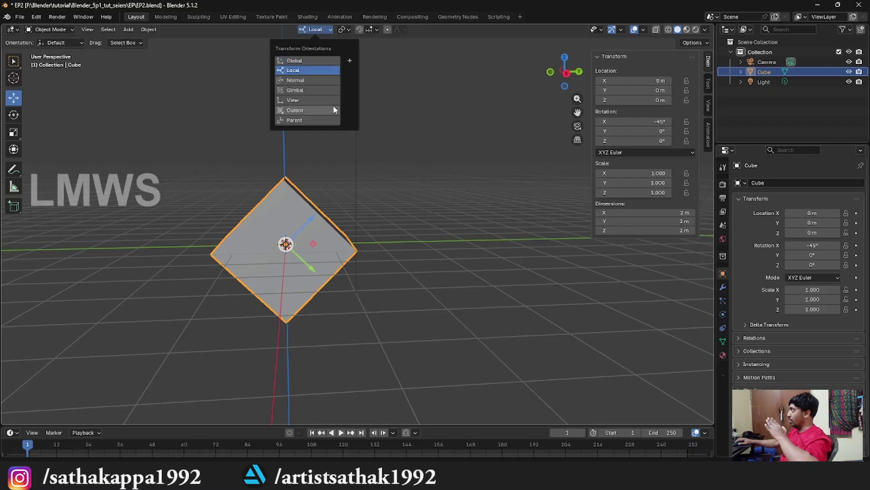
click(298, 61)
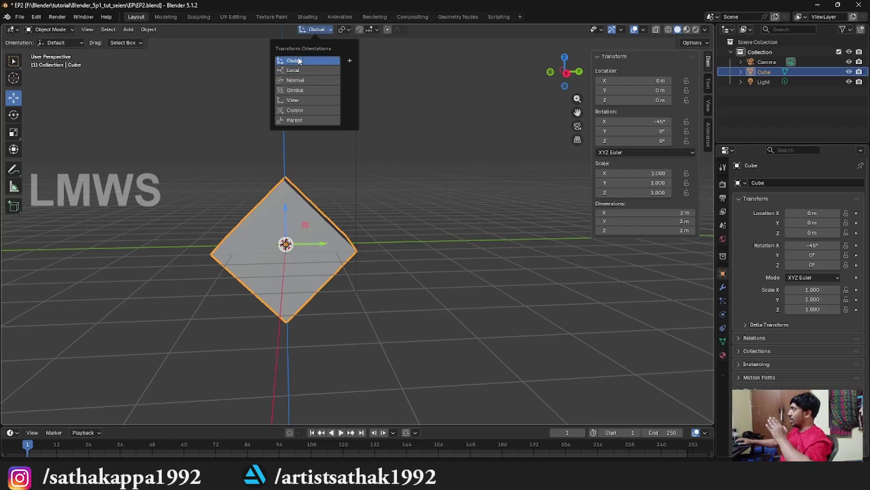
Try shifting the cube to a Z location of 0.38 m, then undo back to the unrotated cube at the origin.
drag(612, 100, 544, 100)
right_click(626, 100)
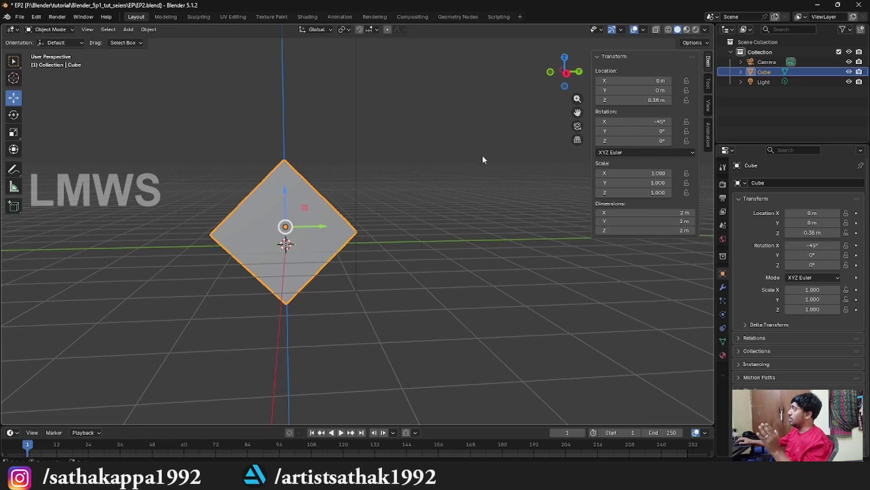
key(ctrl+z)
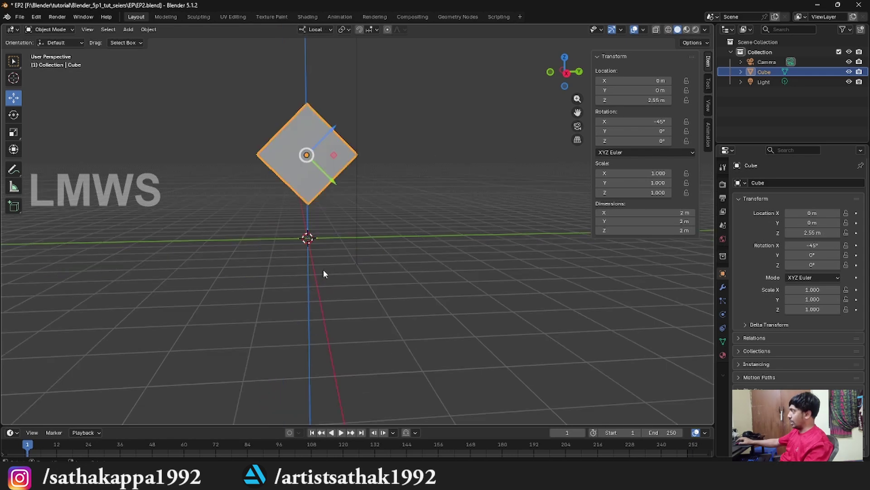
key(ctrl+z)
key(ctrl+z)
key(ctrl+z)
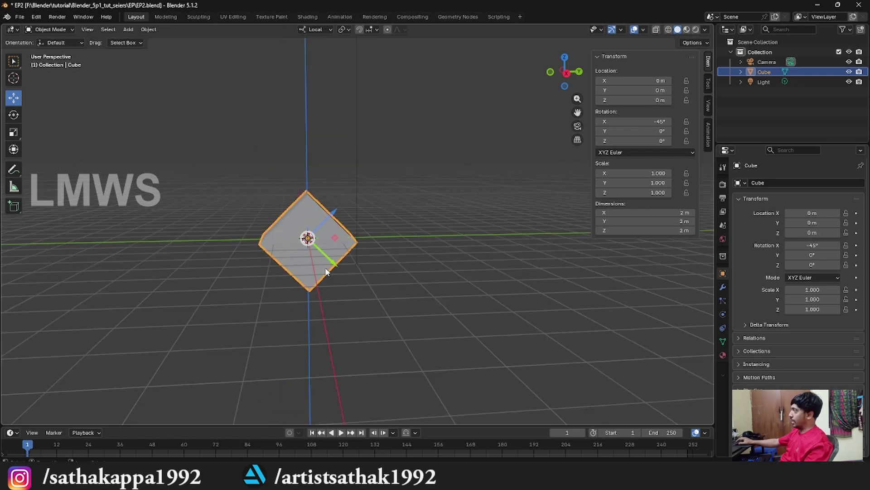
key(ctrl+z)
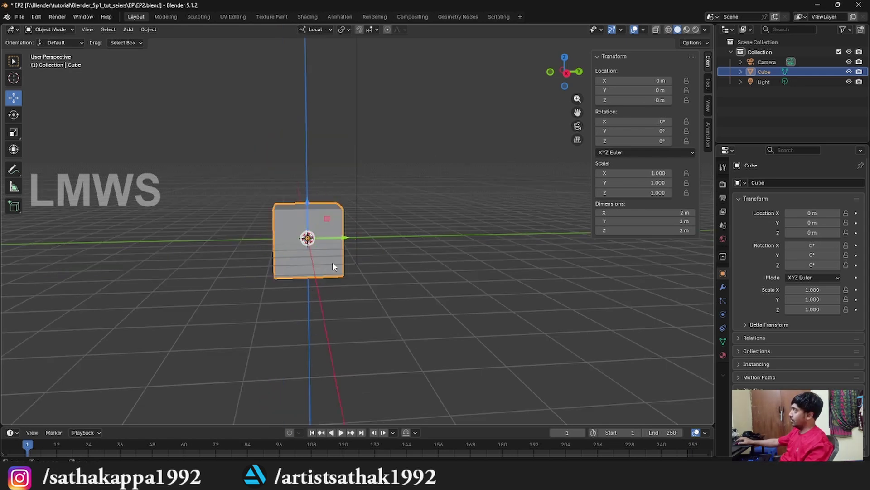
Set the transform orientation to Global and rotate the cube by -45° around the X axis.
click(313, 30)
click(292, 60)
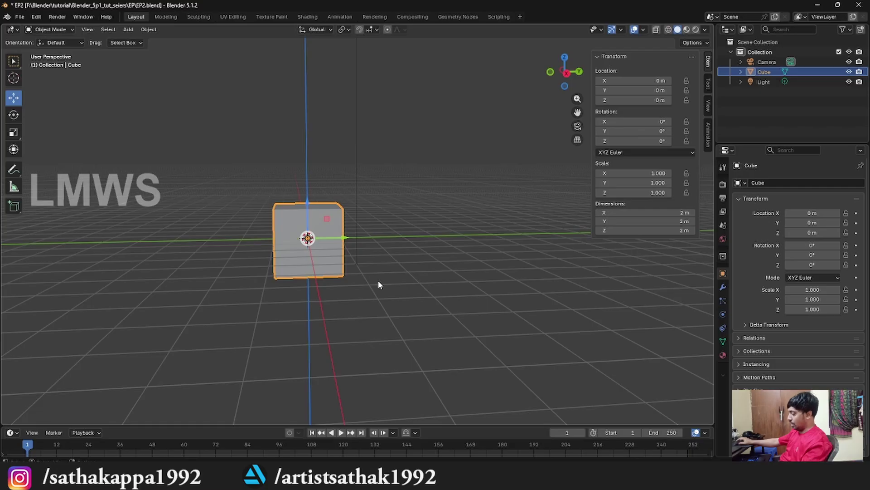
key(r)
key(x)
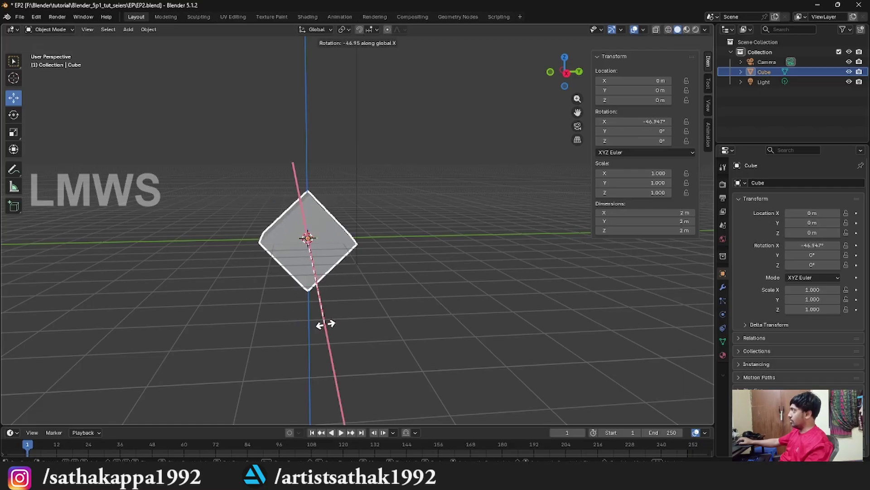
text(-45)
key(Return)
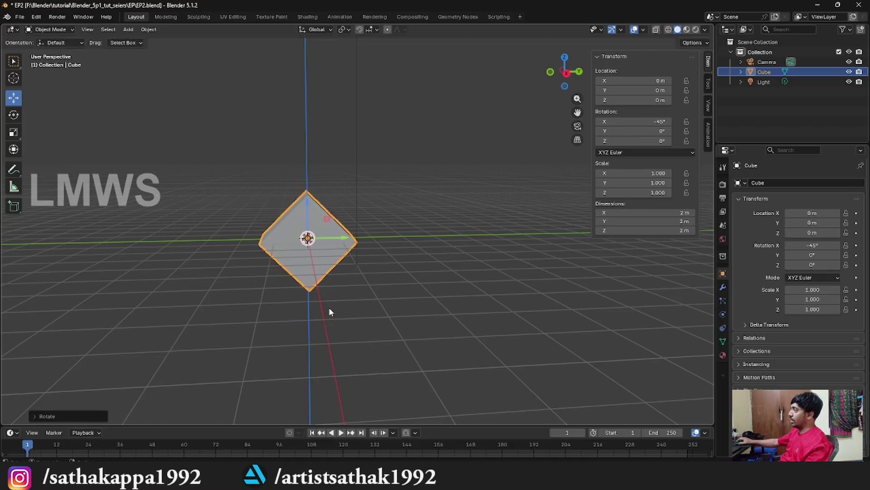
Try moving the tilted cube about 0.28 m along the global Z axis and cancel the move.
scroll(329, 308, up, 5)
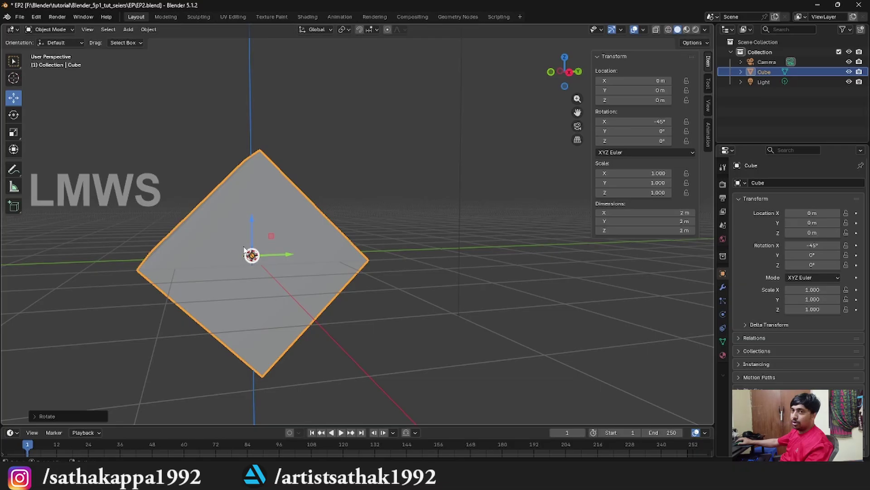
scroll(246, 245, down, 2)
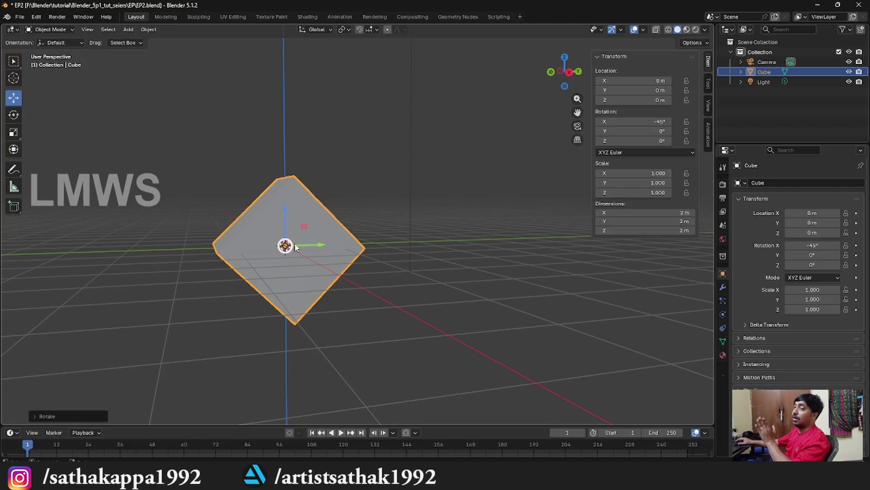
scroll(372, 335, down, 3)
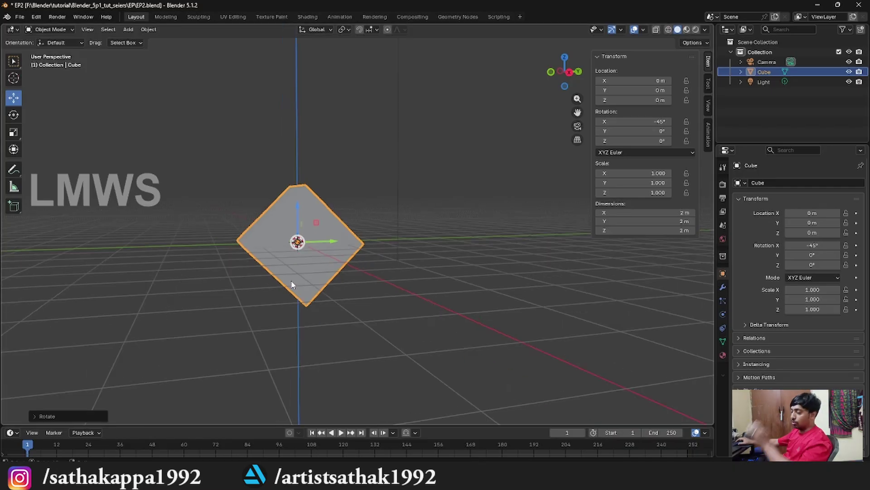
key(g)
key(z)
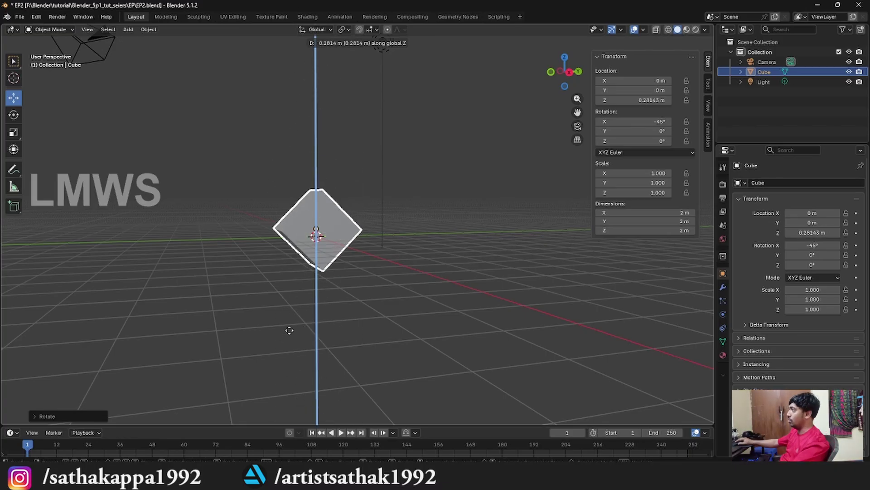
key(Escape)
Switch the transform orientation to Local and examine how the gizmo's axes align with the tilted cube.
middle_drag(351, 186, 319, 149)
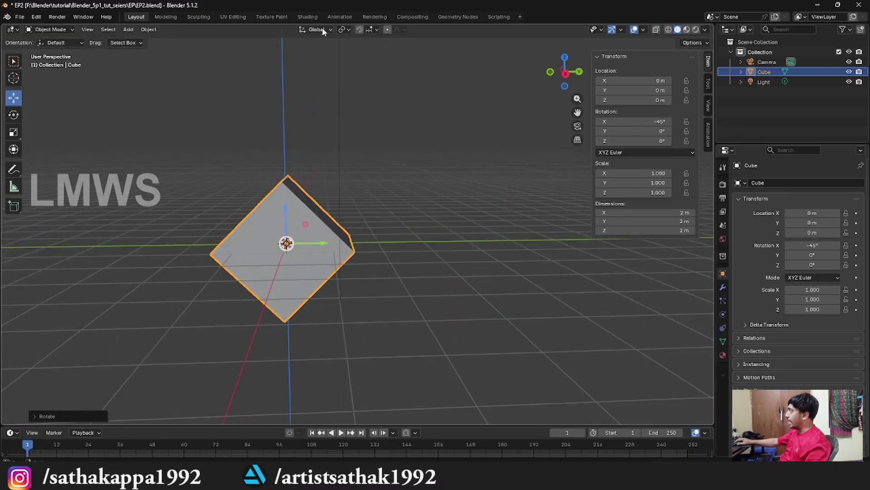
click(316, 30)
click(314, 70)
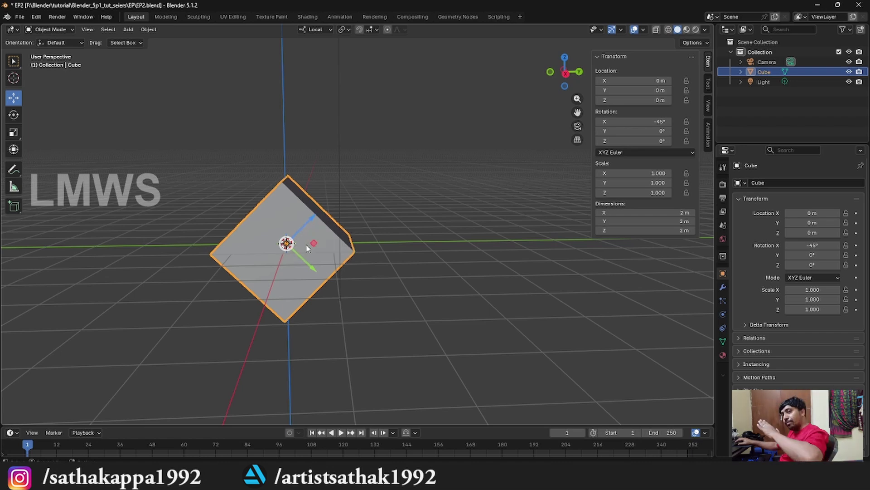
middle_drag(307, 248, 320, 232)
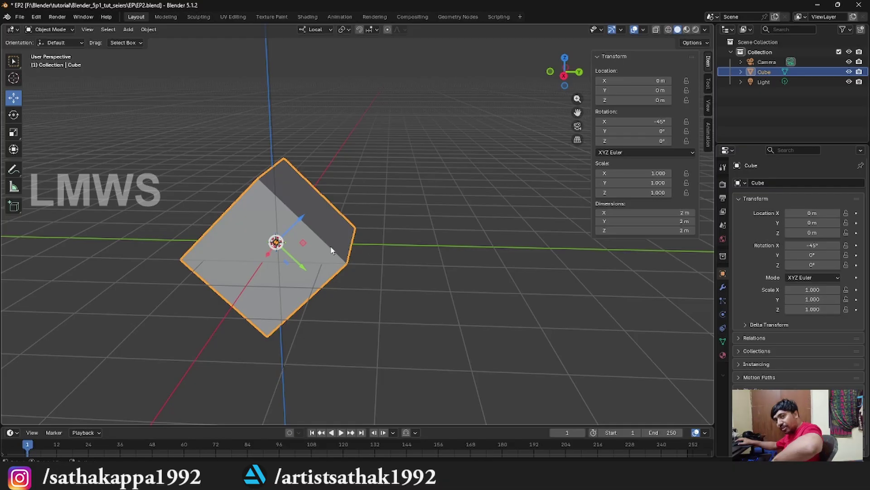
scroll(331, 250, down, 3)
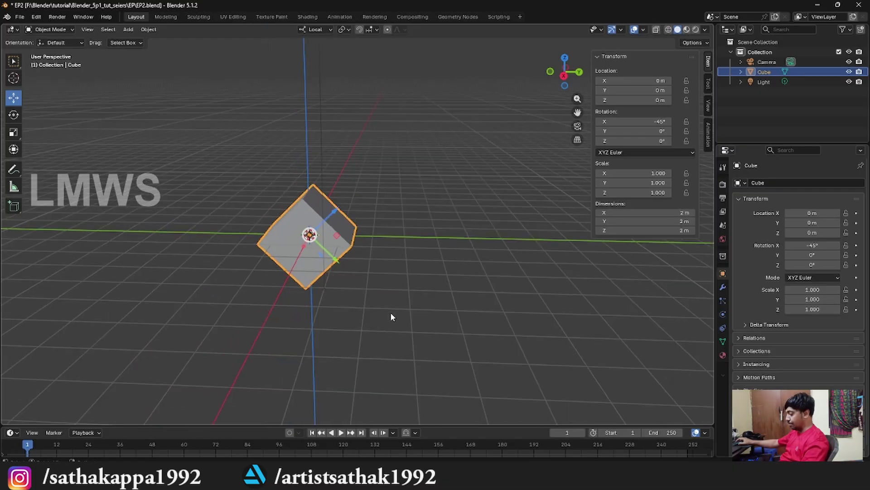
Try moving the cube along its local Z axis and cancel the move.
key(g)
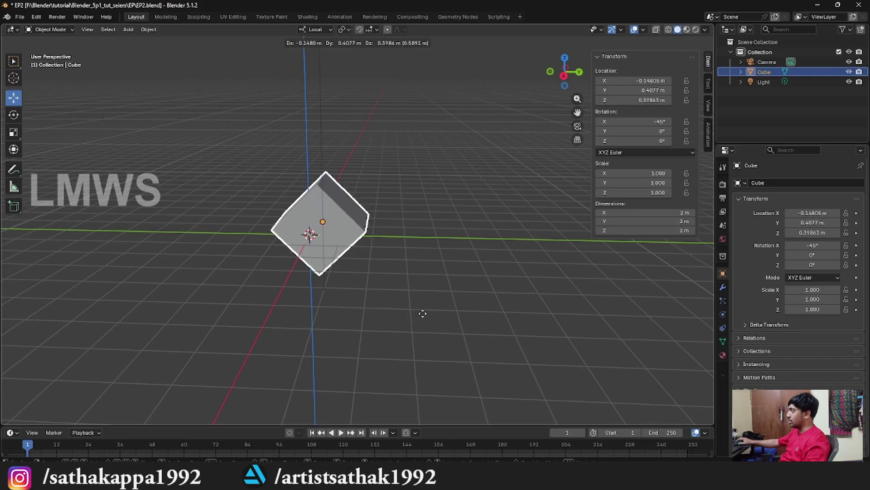
key(z)
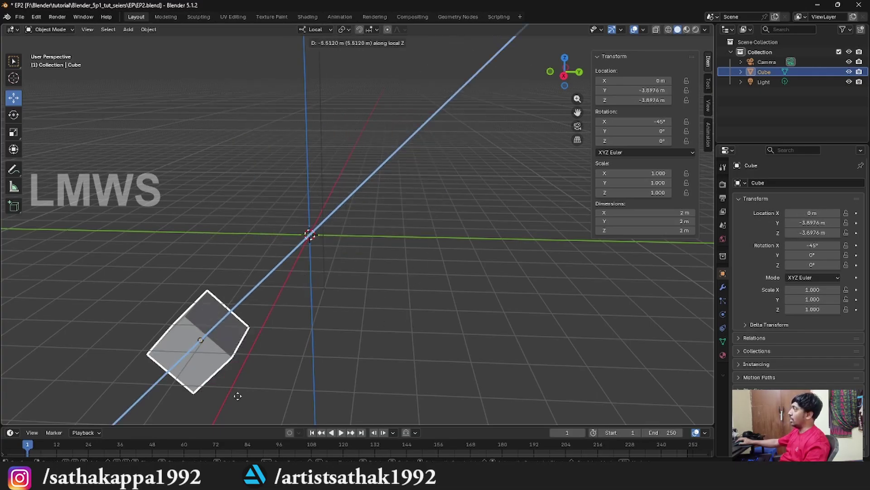
scroll(328, 295, down, 3)
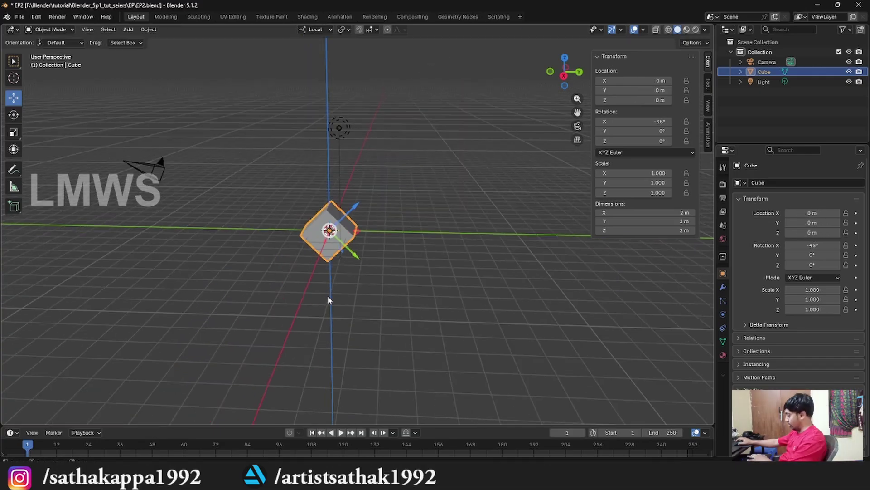
Try moving the tilted cube about 1.8 m along its local Z axis in the right orthographic view and cancel the move.
key(KP_1)
key(KP_3)
scroll(366, 293, up, 2)
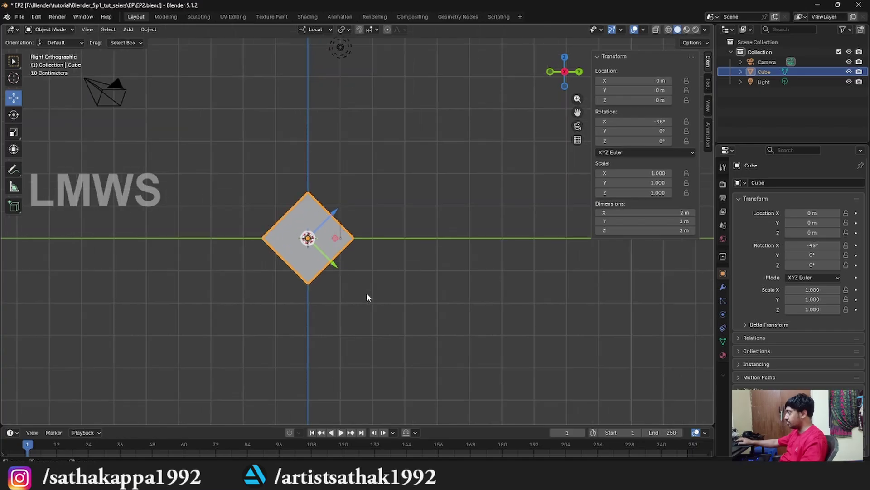
key(g)
key(z)
key(z)
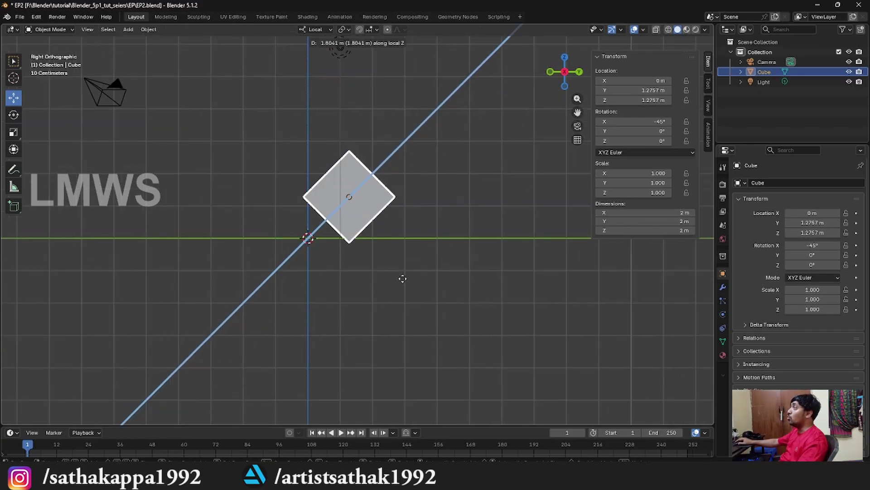
key(Escape)
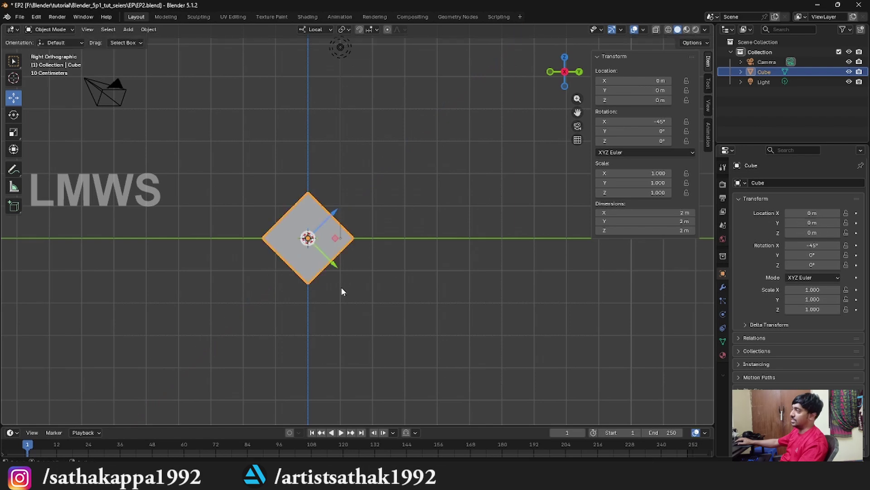
Switch the transform orientation to Global and try moving the cube about 6.11 m along the global Z axis, cancelling the move.
click(326, 32)
click(304, 60)
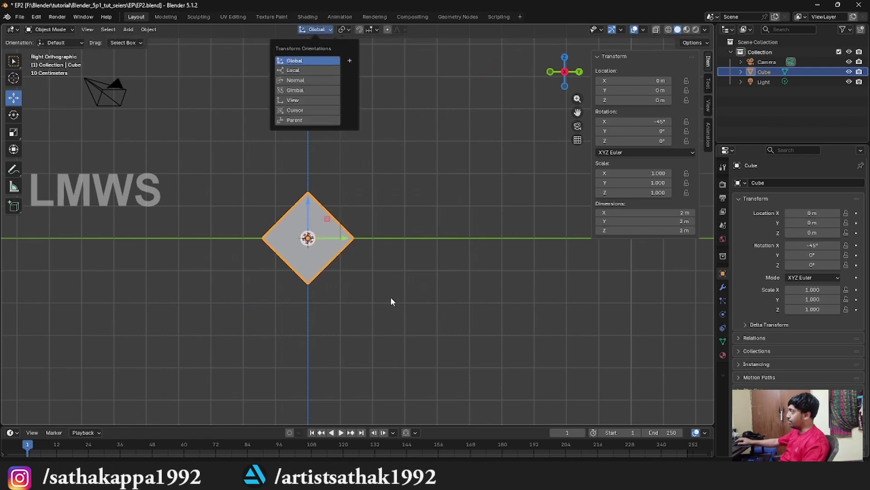
click(388, 141)
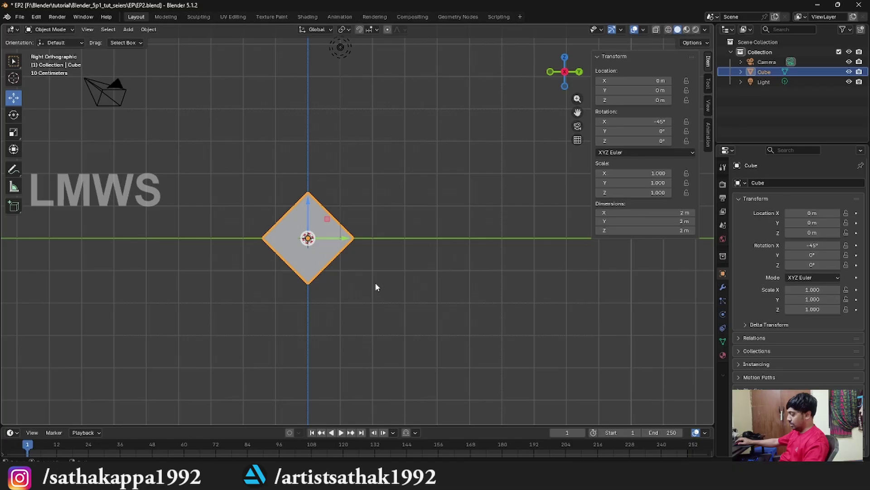
key(g)
key(z)
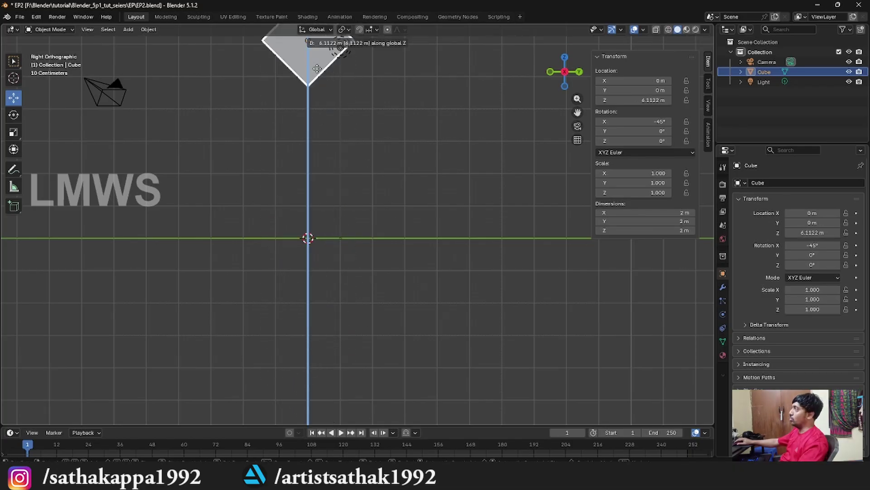
key(Escape)
Switch the transform orientation to Local and try moving the tilted cube, including along its Y axis, cancelling each move.
click(321, 30)
click(306, 71)
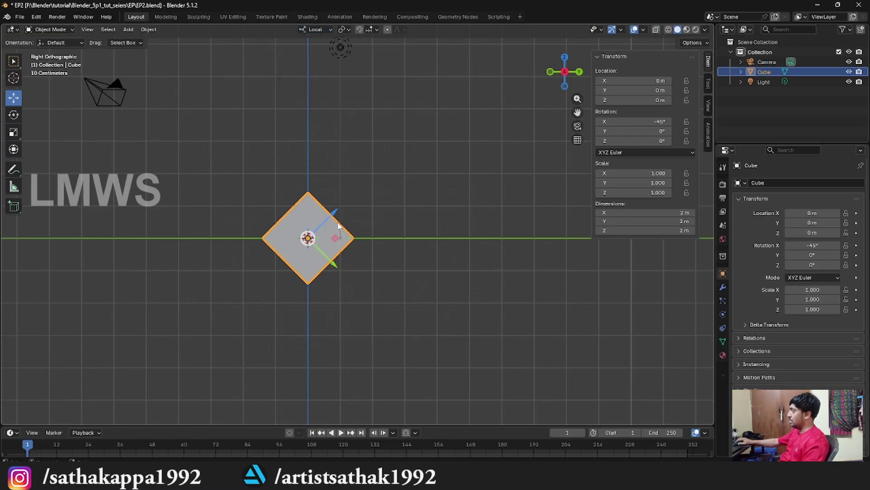
drag(339, 225, 439, 281)
key(Escape)
key(g)
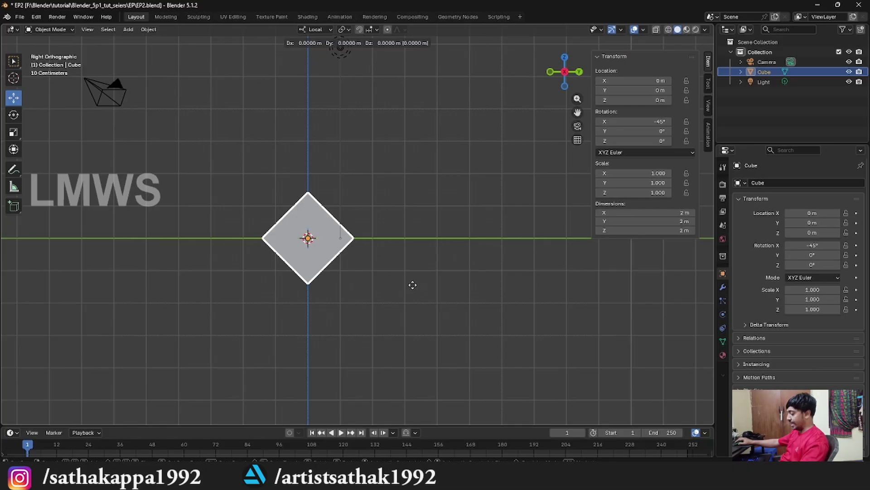
key(y)
key(y)
key(Escape)
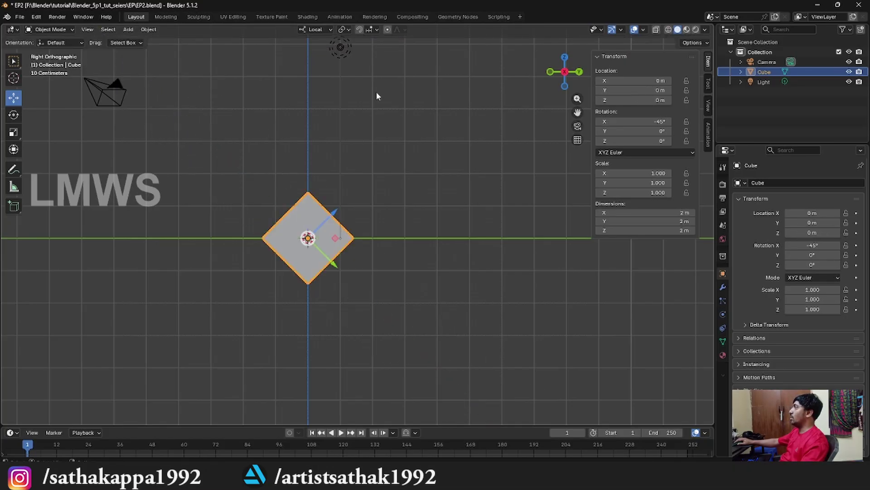
Set the transform orientation back to Global and try moving the cube about 3.03 m along the global Y axis, cancelling the move.
click(316, 29)
click(299, 62)
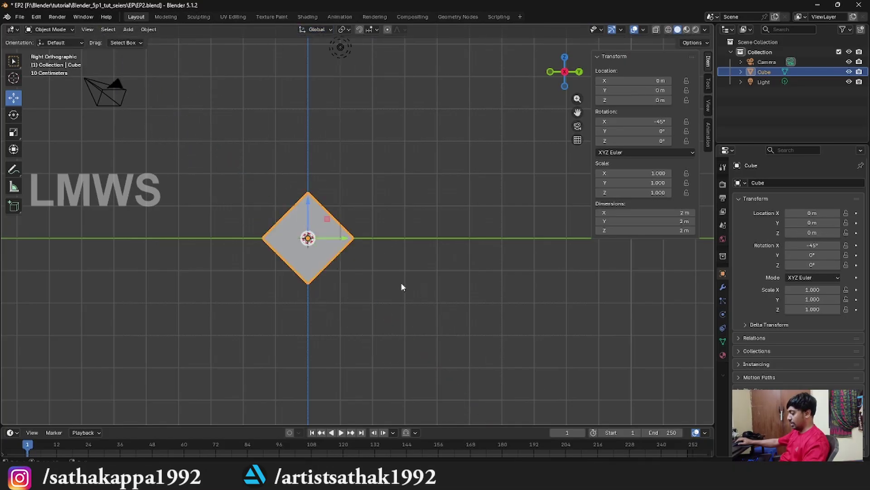
key(g)
key(y)
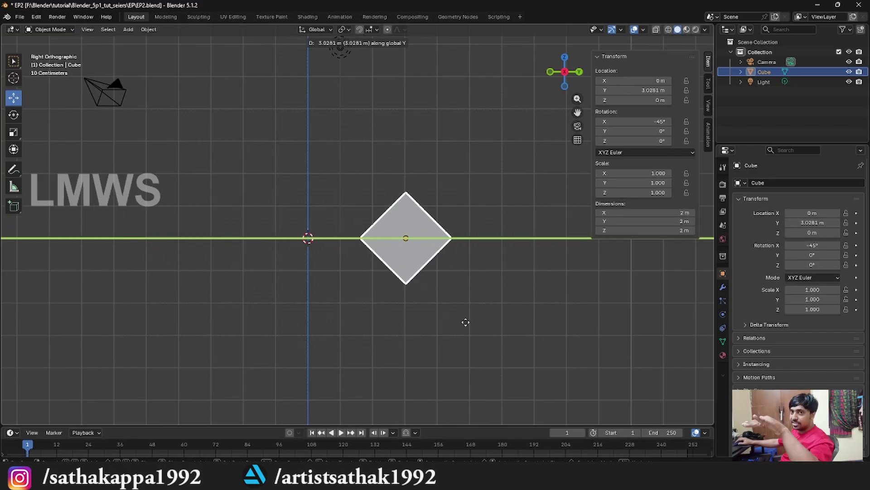
right_click(357, 316)
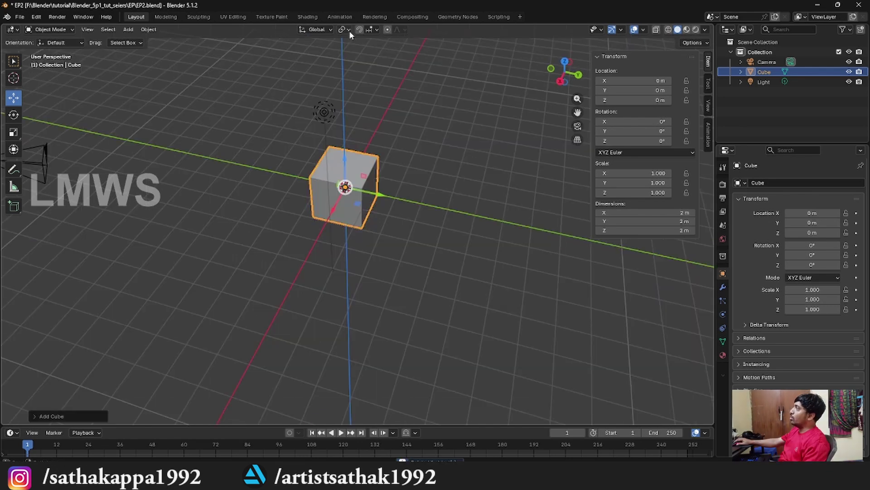
Set the transform pivot point to 3D Cursor and move the new cube to about -5.98 m on the Y axis.
click(347, 30)
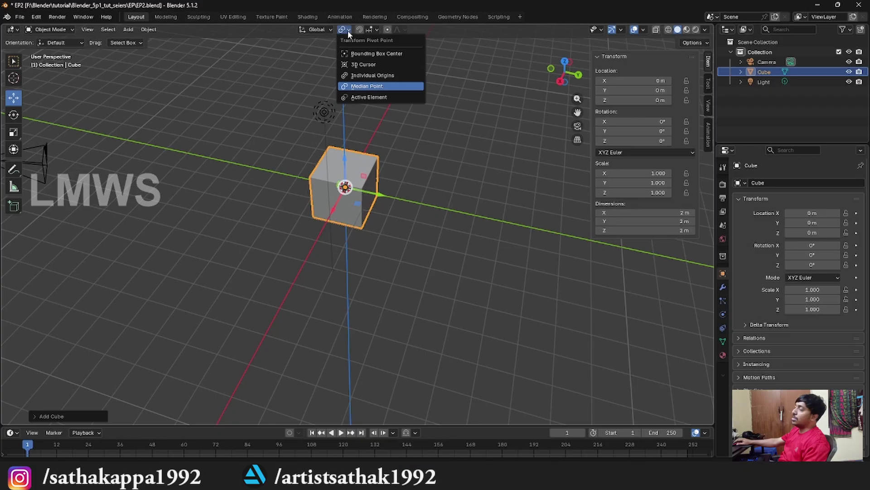
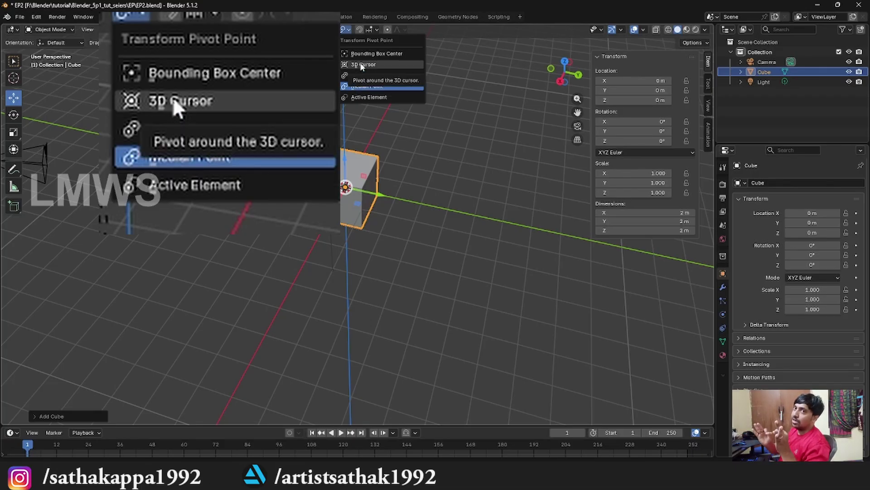
click(361, 65)
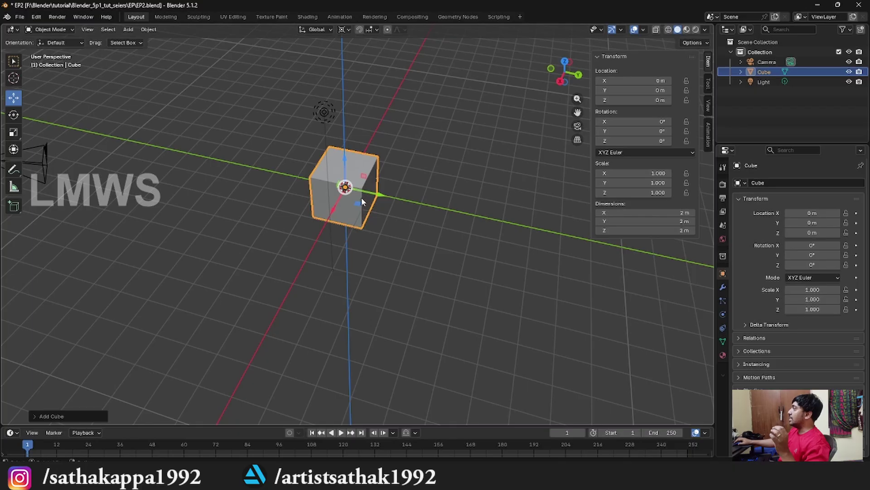
middle_drag(387, 218, 413, 197)
drag(353, 198, 218, 242)
middle_drag(218, 242, 331, 217)
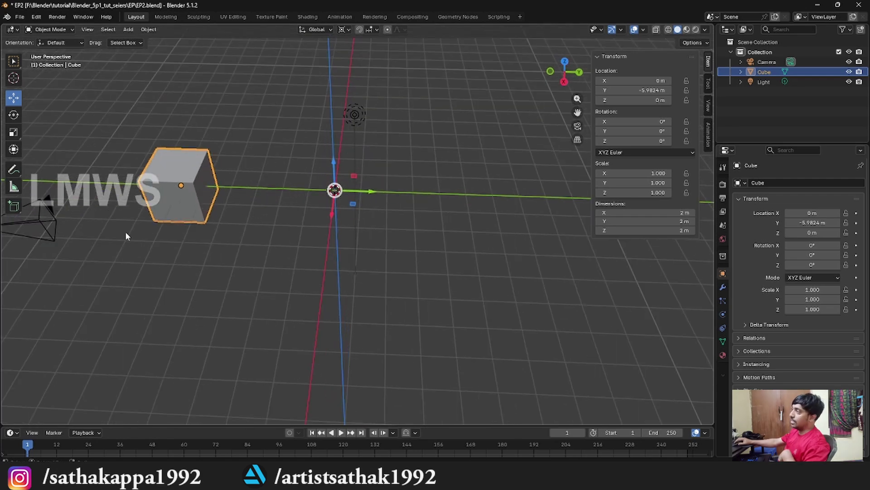
key(g)
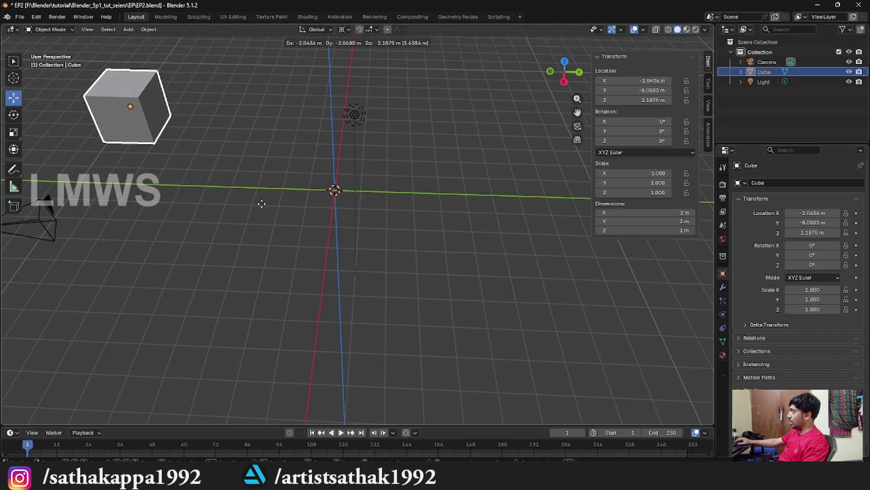
right_click(222, 228)
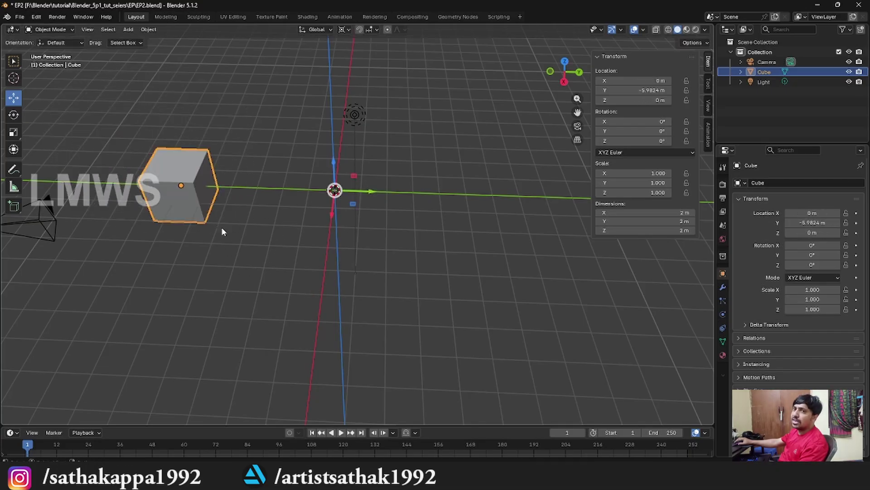
Activate the Rotate tool, set the pivot point to Median Point and try rotating the cube around its own center, cancelling the rotation.
middle_drag(222, 227, 338, 267)
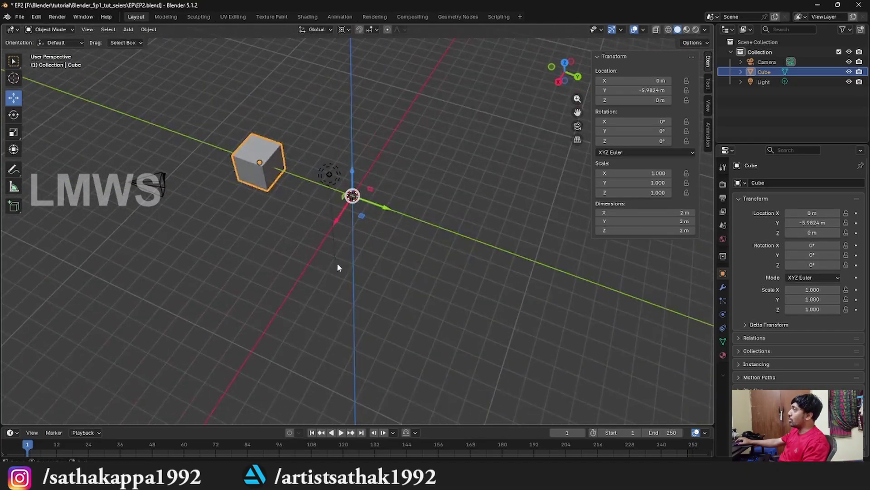
click(15, 115)
scroll(372, 257, up, 4)
scroll(247, 148, down, 1)
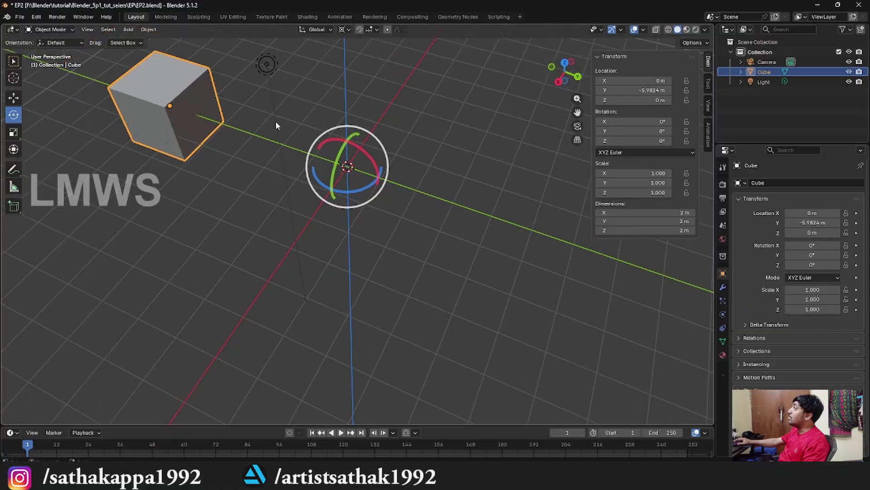
click(343, 30)
click(361, 86)
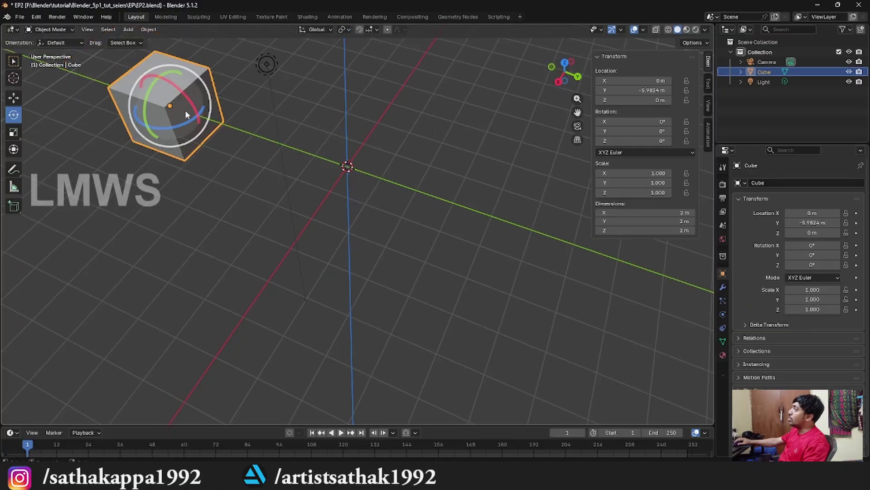
drag(199, 118, 373, 97)
right_click(369, 123)
Set the pivot point to 3D Cursor and try rotating the cube about -215.5° around the global Z axis, cancelling the rotation.
click(343, 30)
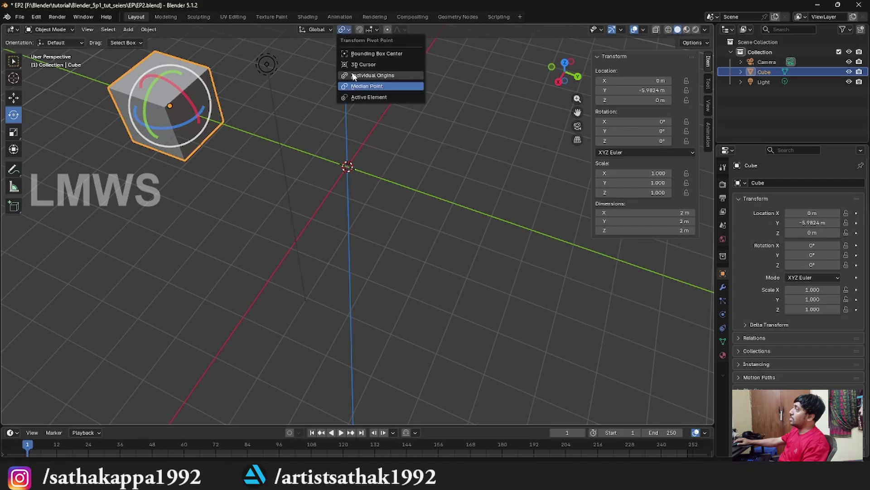
click(357, 64)
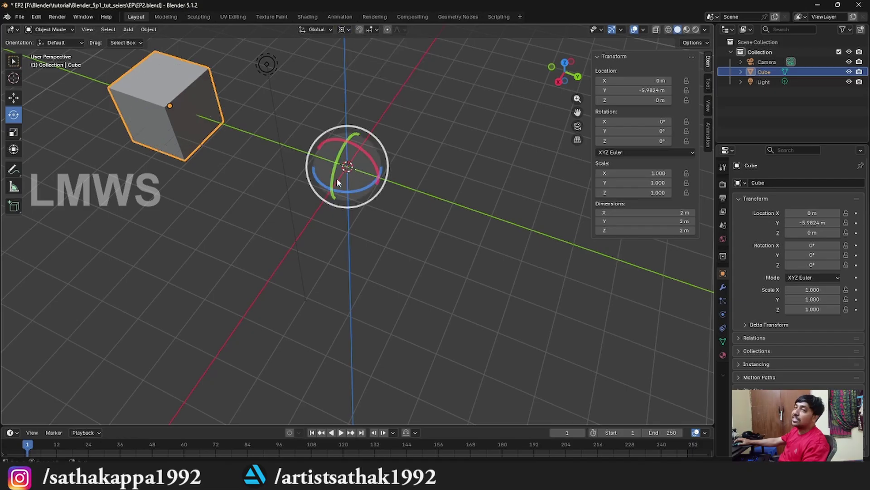
scroll(337, 179, down, 2)
key(r)
key(z)
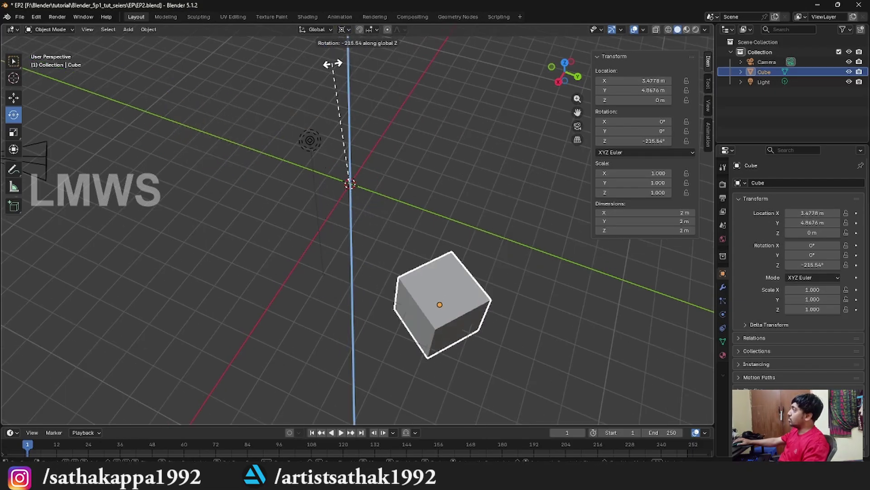
right_click(523, 318)
Try rotating the cube freely around the 3D cursor and cancel each rotation.
key(r)
key(z)
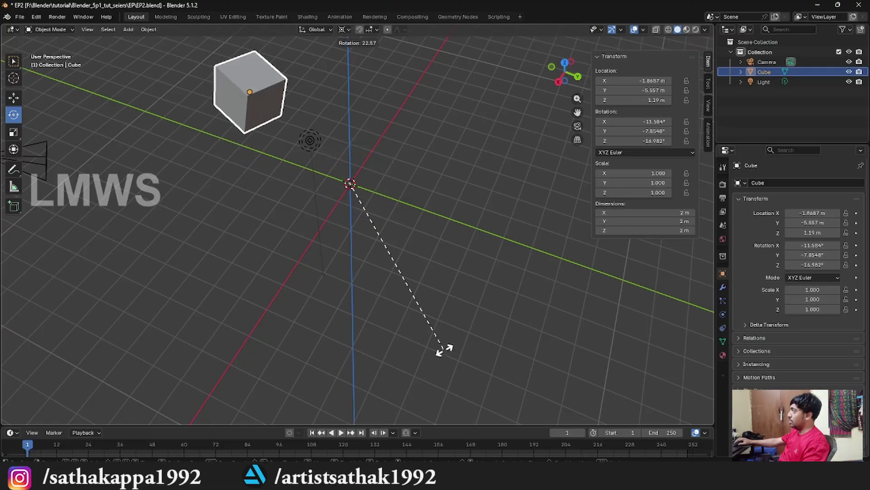
right_click(361, 233)
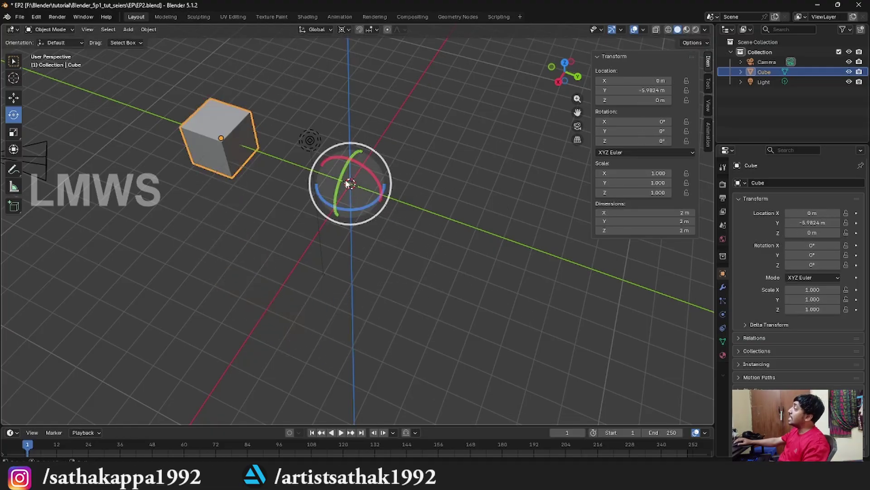
key(r)
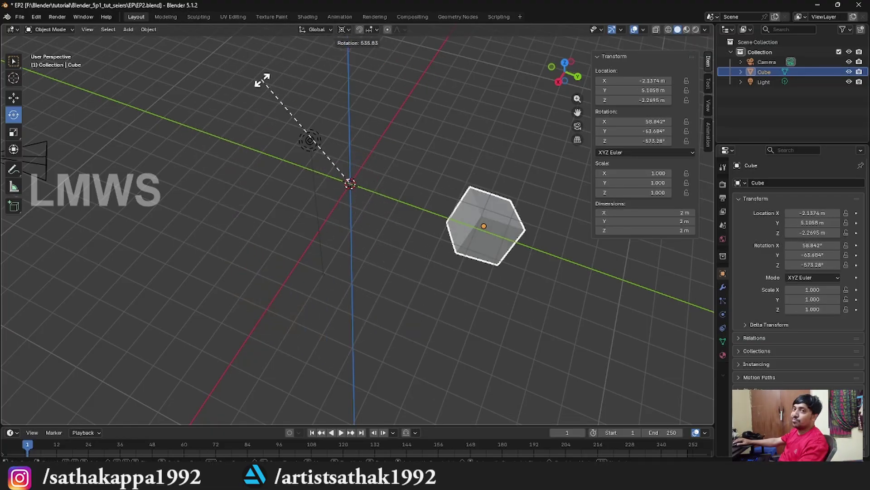
right_click(466, 182)
Place the 3D cursor in empty space away from the cube and try rotating and scaling the cube around it, cancelling both.
click(14, 78)
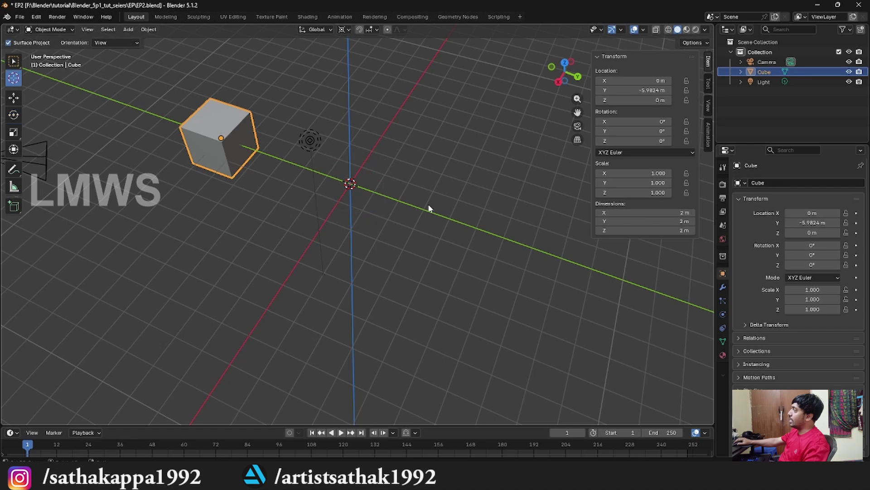
middle_drag(420, 229, 341, 81)
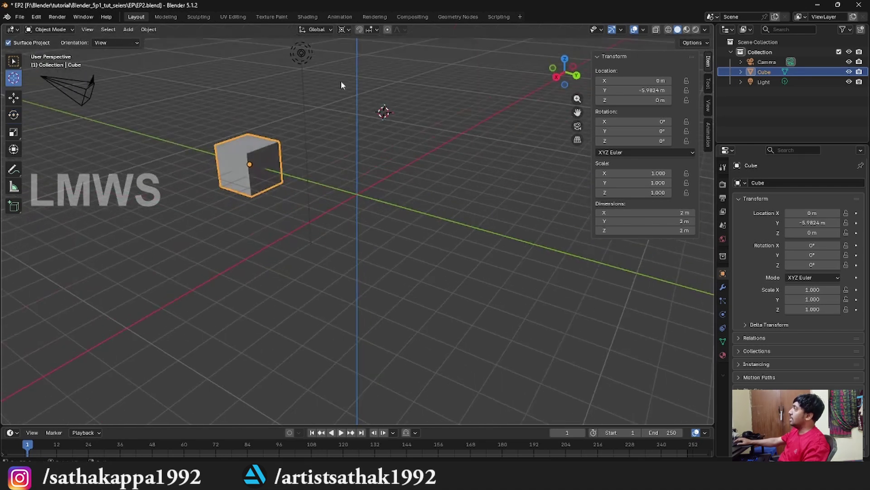
key(r)
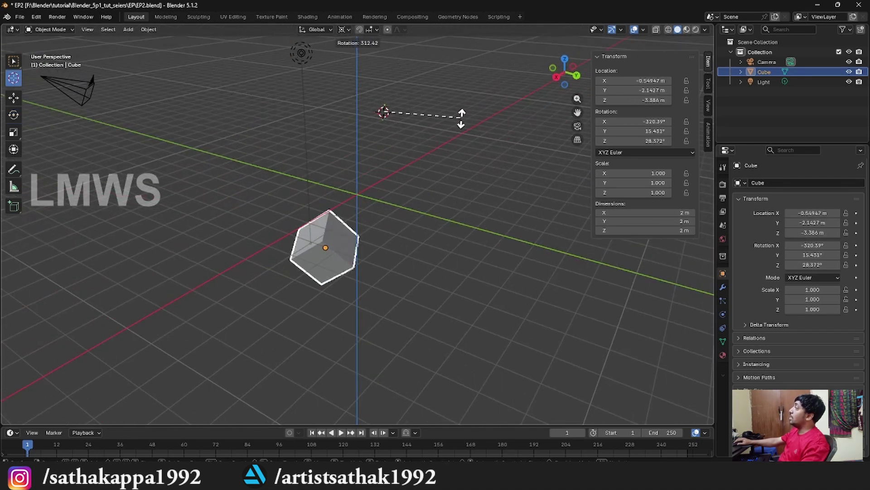
right_click(437, 128)
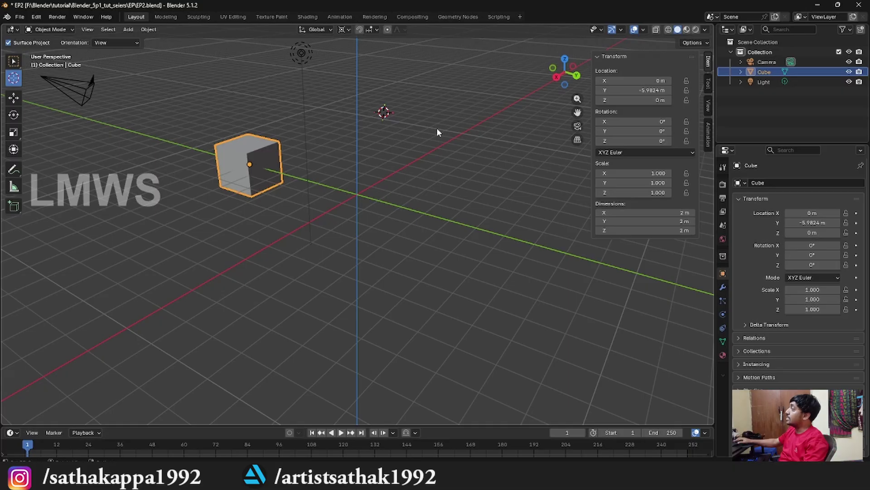
key(s)
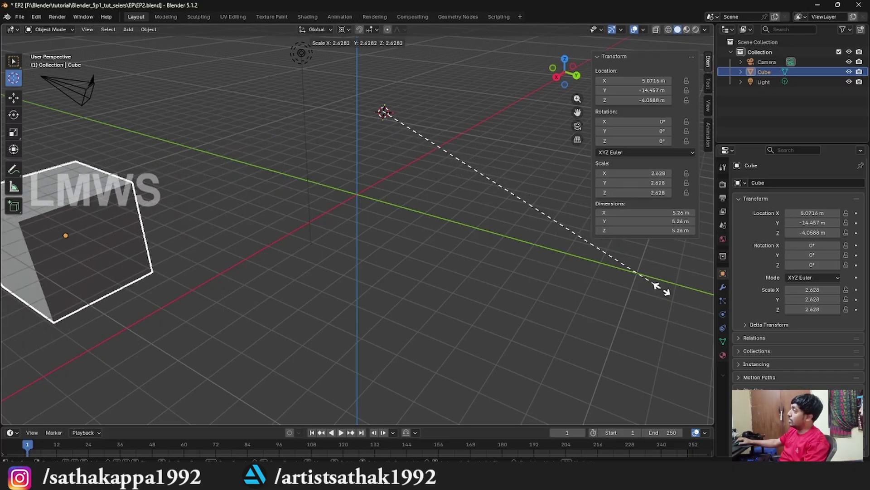
right_click(457, 108)
Switch the pivot point to the cube's own center and try scaling the cube to about 2.79, cancelling the scaling.
click(343, 30)
click(353, 53)
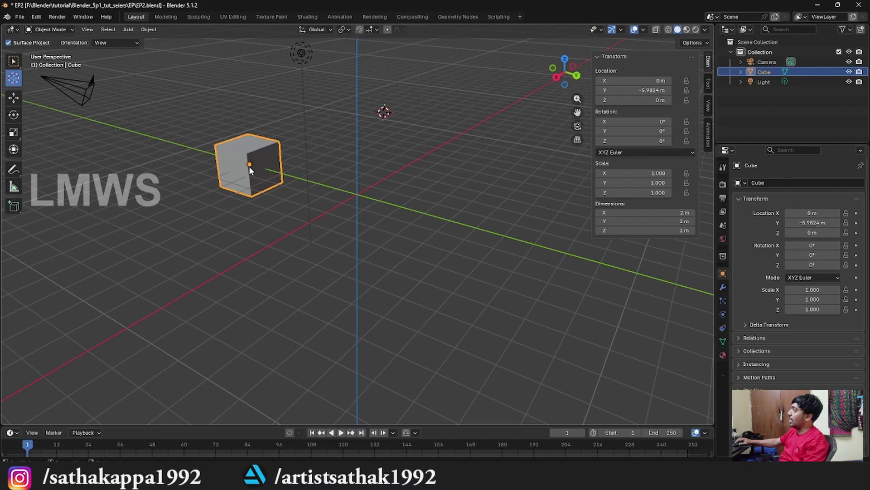
key(s)
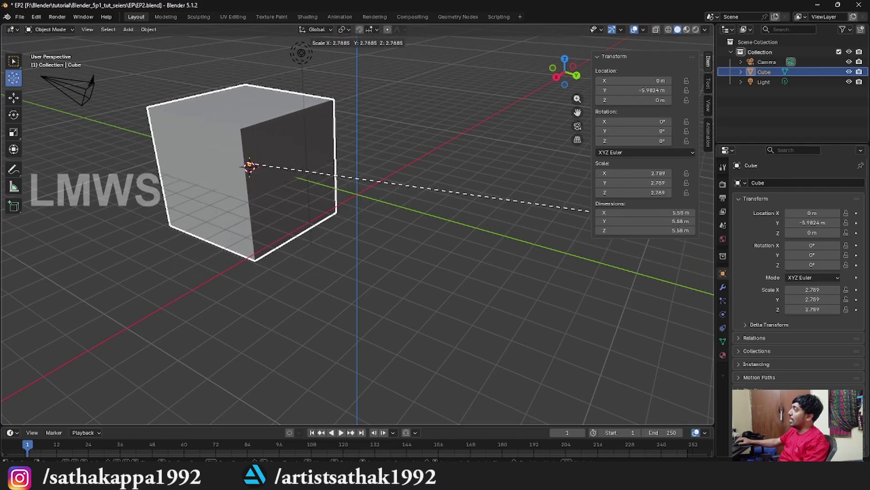
right_click(284, 156)
middle_drag(284, 156, 316, 106)
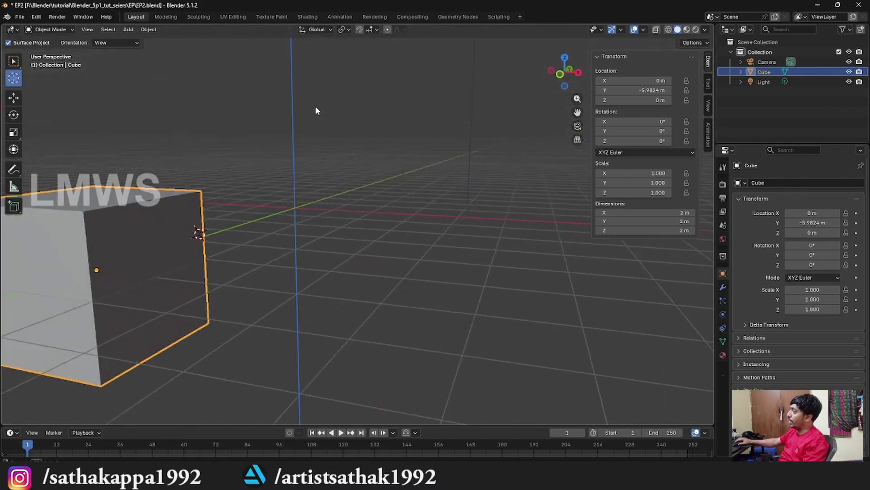
Place the 3D cursor on the cube and try scaling the cube around its own center, cancelling the scaling.
right_click(111, 267)
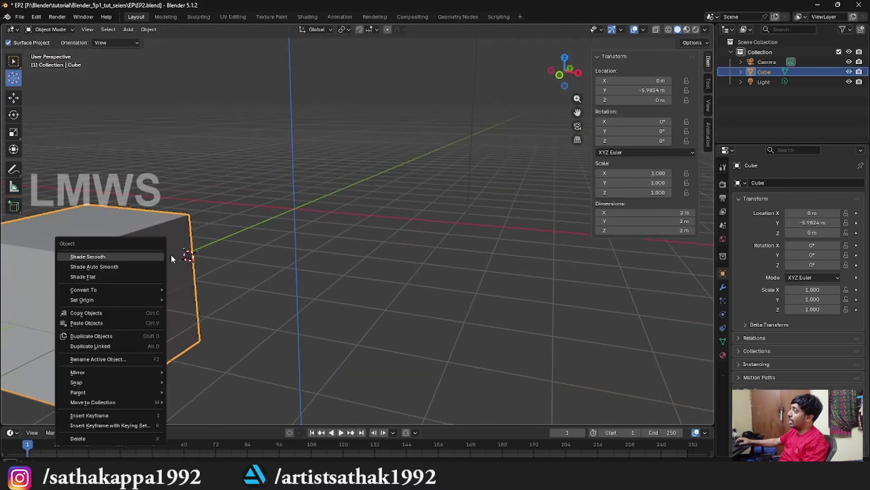
click(219, 216)
click(129, 237)
scroll(132, 238, down, 2)
key(s)
right_click(272, 276)
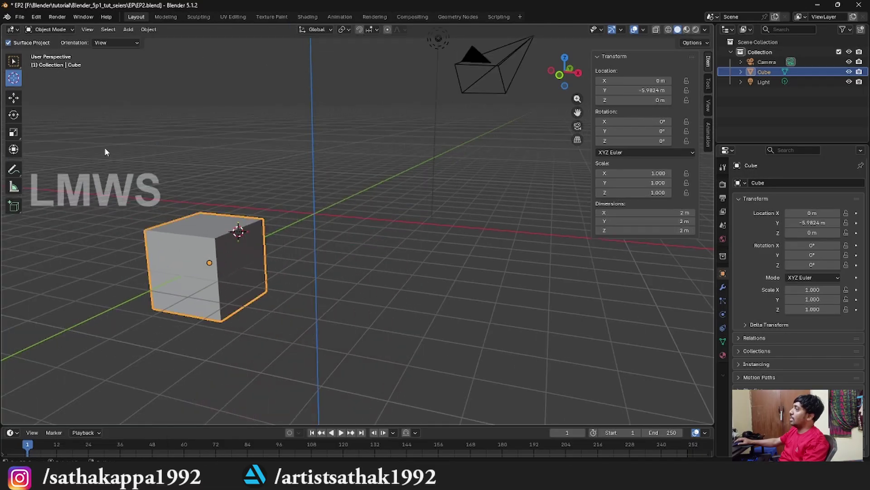
Place the 3D cursor in empty space, set the pivot point to 3D Cursor and try scaling the cube to about 0.35, cancelling the scaling.
middle_drag(371, 238, 414, 82)
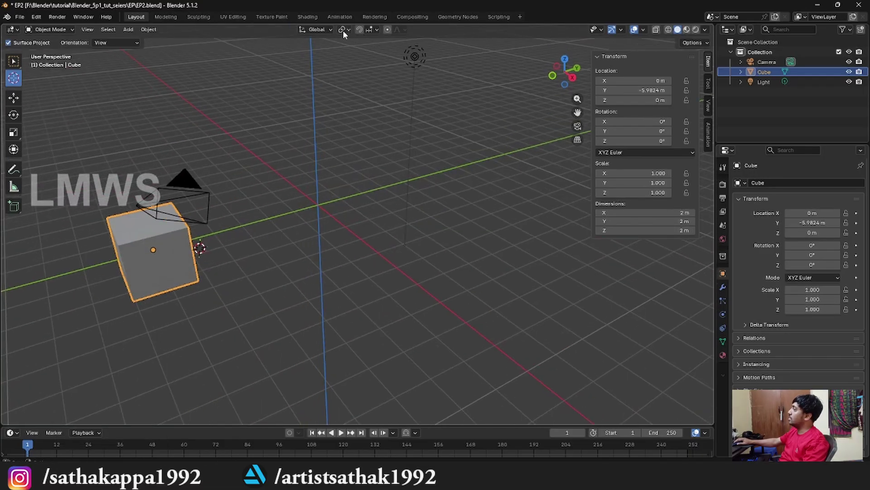
shift+right_click(374, 230)
click(343, 29)
click(358, 64)
key(s)
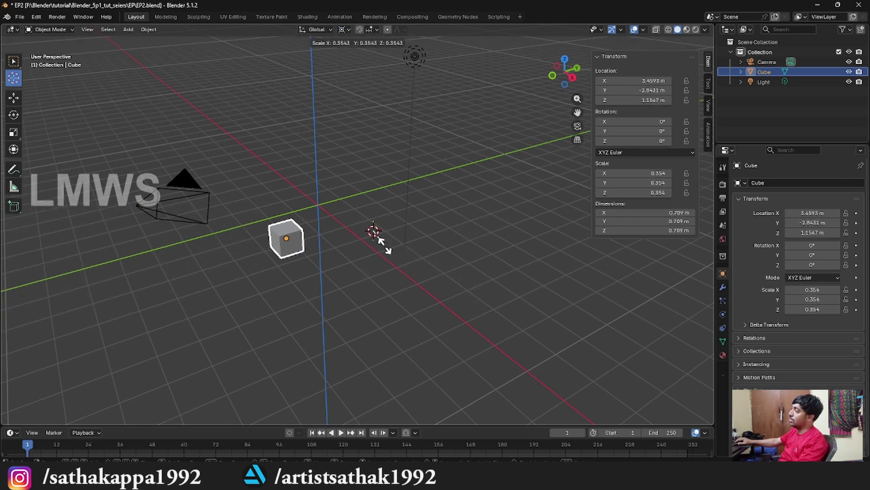
key(Escape)
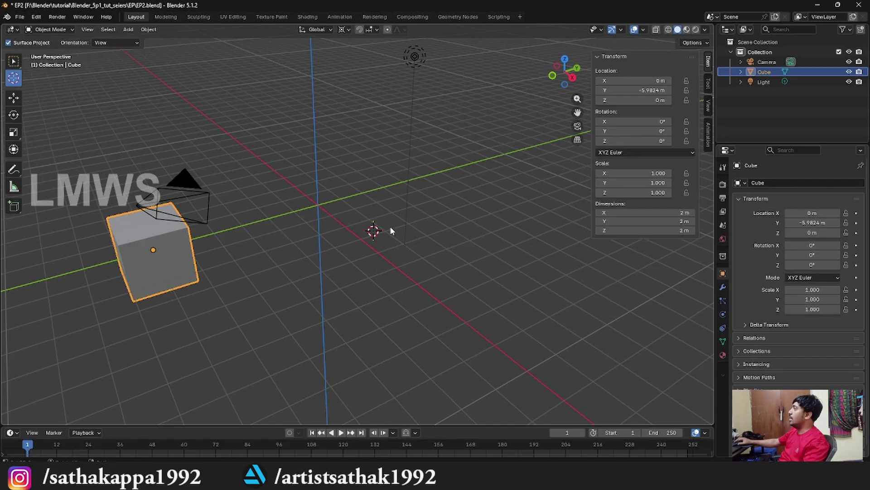
Delete the cube from the scene.
click(157, 281)
key(x)
click(267, 275)
key(x)
click(184, 265)
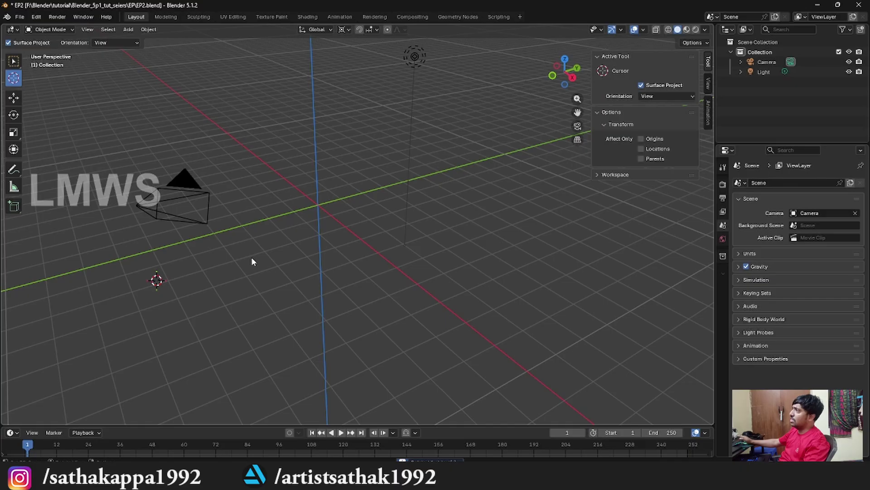
Snap the 3D cursor to the world origin.
key(shift+s)
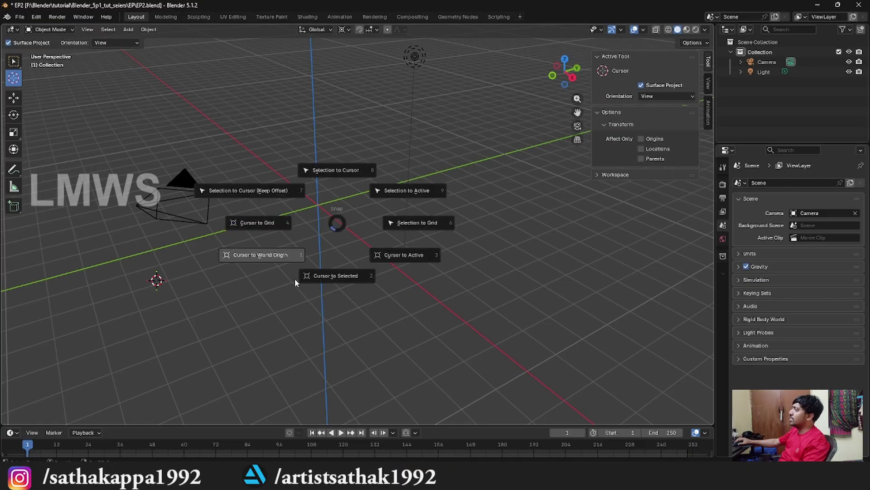
click(265, 257)
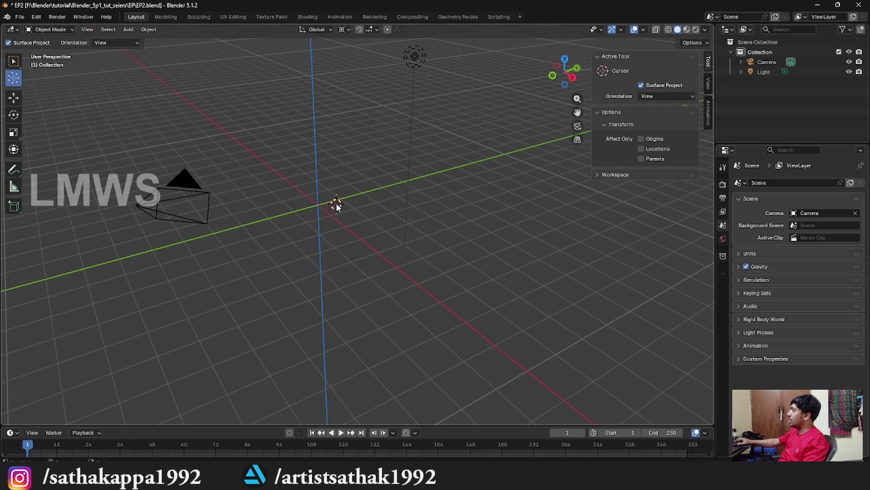
scroll(336, 205, up, 2)
key(shift+s)
click(263, 249)
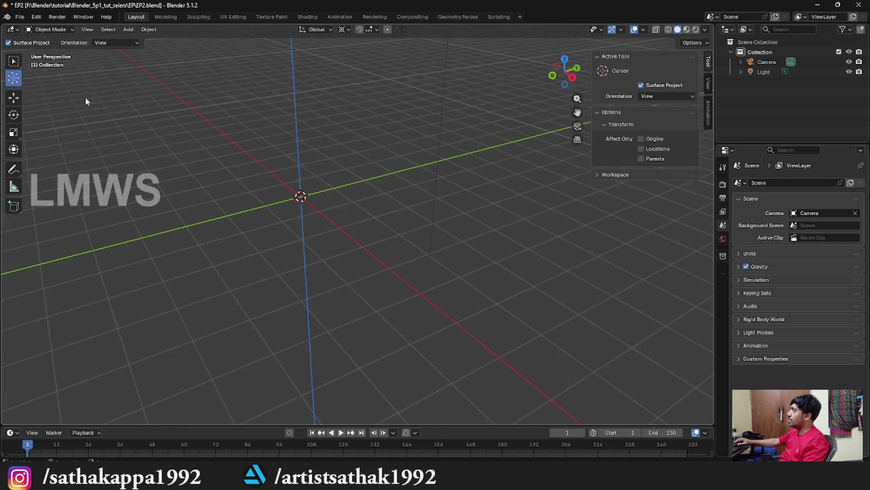
Switch to the Select Box tool and add a mesh cube at the world origin.
click(14, 62)
click(129, 30)
mouse_move(174, 46)
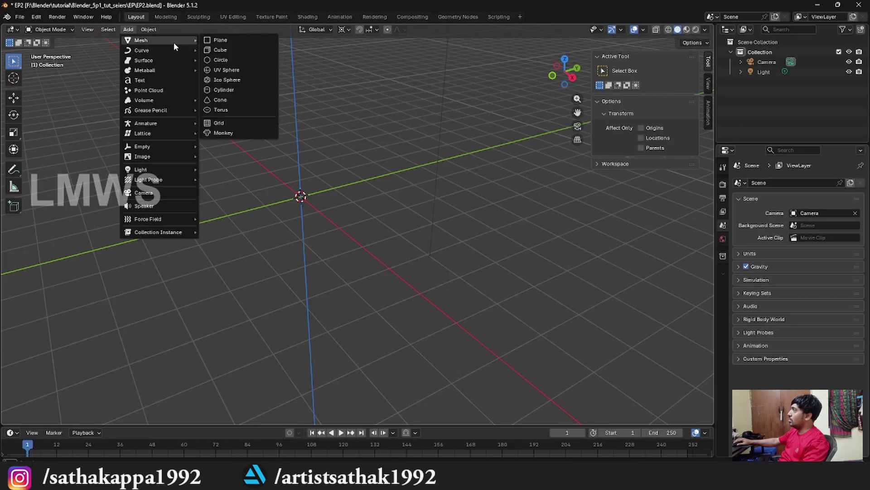
click(221, 50)
scroll(332, 229, down, 2)
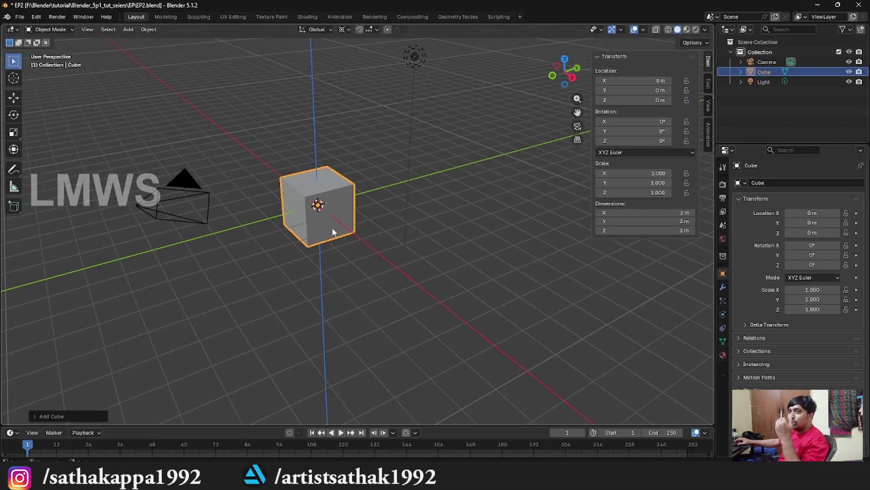
scroll(332, 232, up, 1)
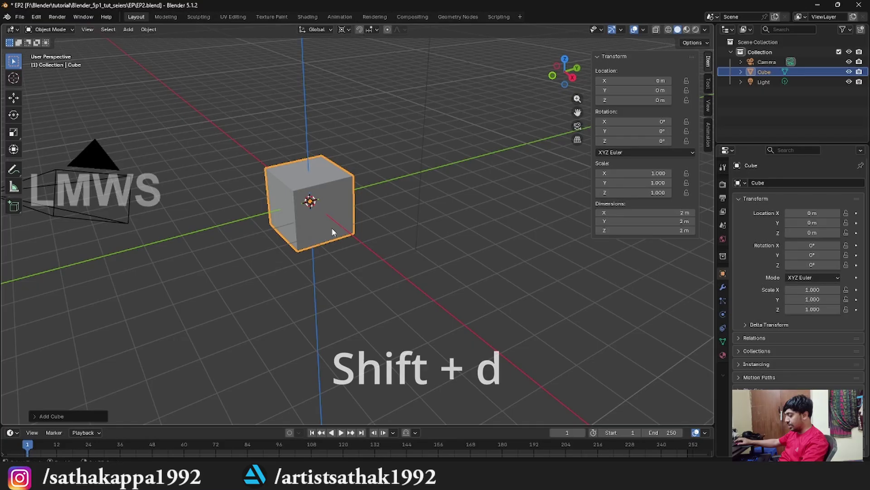
Duplicate the cube, place the copy at about X 1.77, Y 5.75, Z 2.89 m, and set the pivot point to Median Point.
key(shift+d)
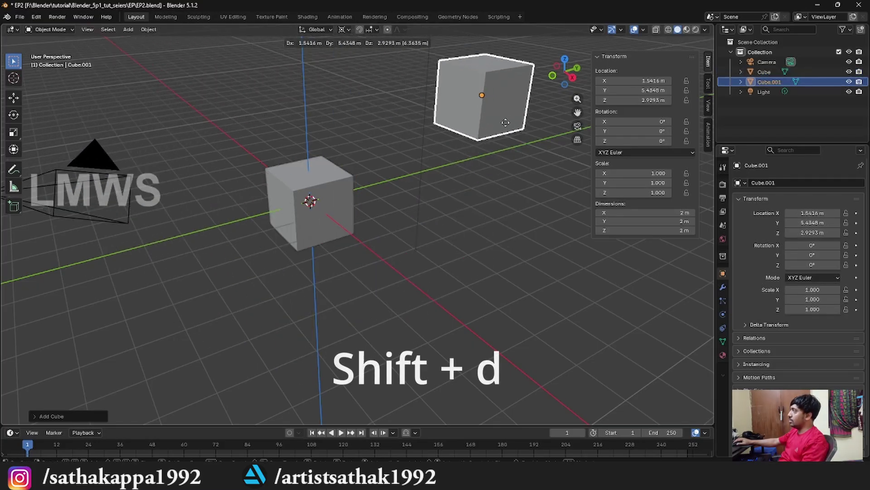
click(516, 127)
click(343, 30)
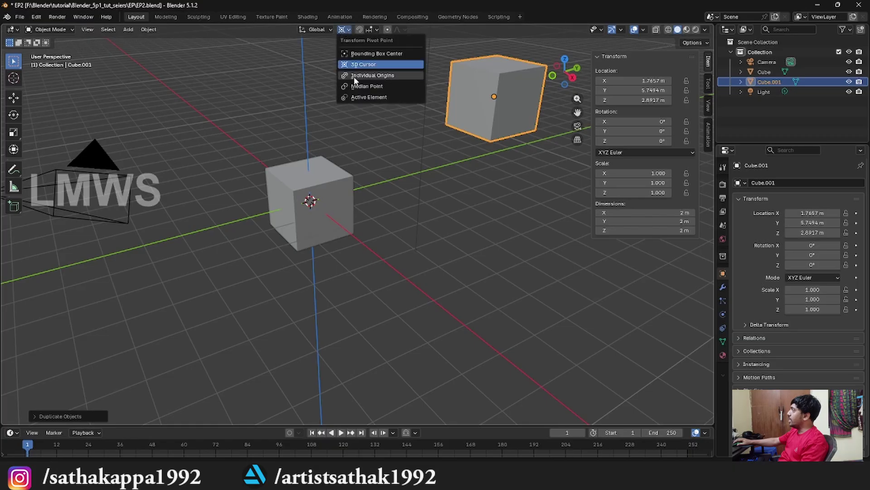
click(356, 87)
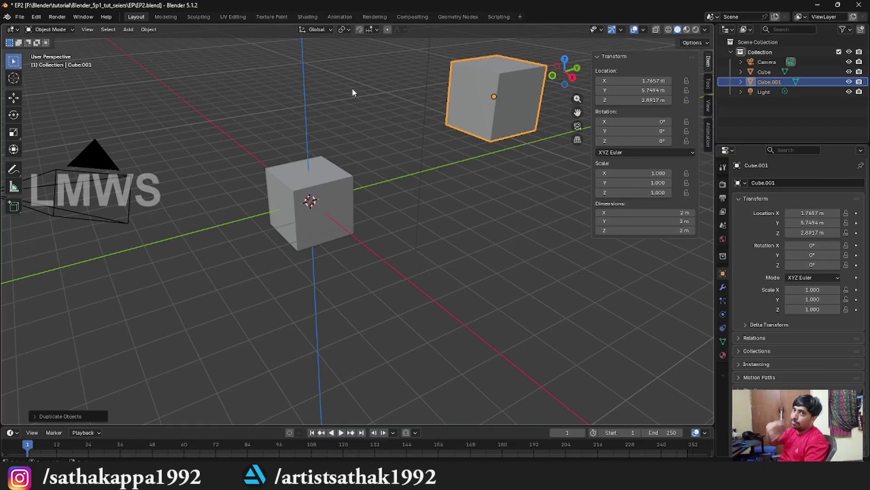
Select the duplicated cube and move it freely to a new spot away from the original cube.
scroll(363, 136, down, 2)
mouse_move(395, 190)
middle_down()
mouse_move(330, 209)
mouse_move(411, 184)
middle_up()
click(450, 146)
middle_drag(450, 149, 422, 195)
key(g)
click(450, 198)
Duplicate the cube at the origin and move the copy about 5.63 m along the global X axis.
click(320, 204)
middle_drag(320, 205, 349, 231)
scroll(349, 231, up, 2)
key(shift+d)
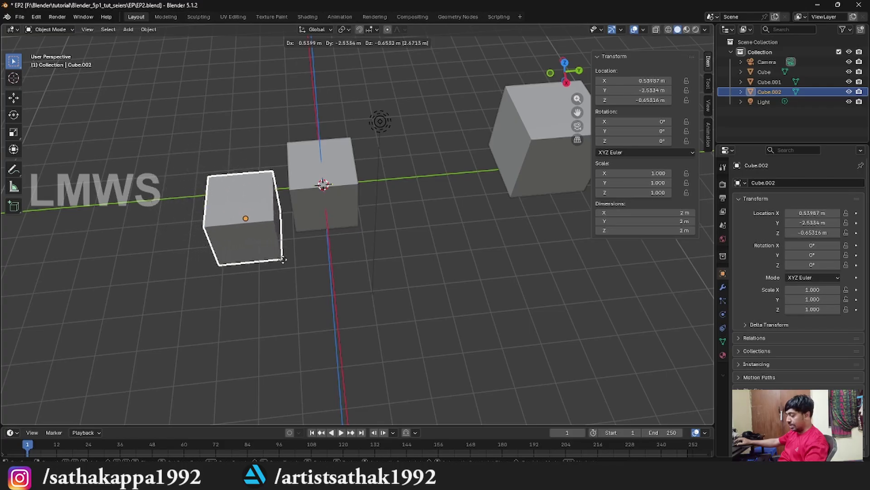
key(x)
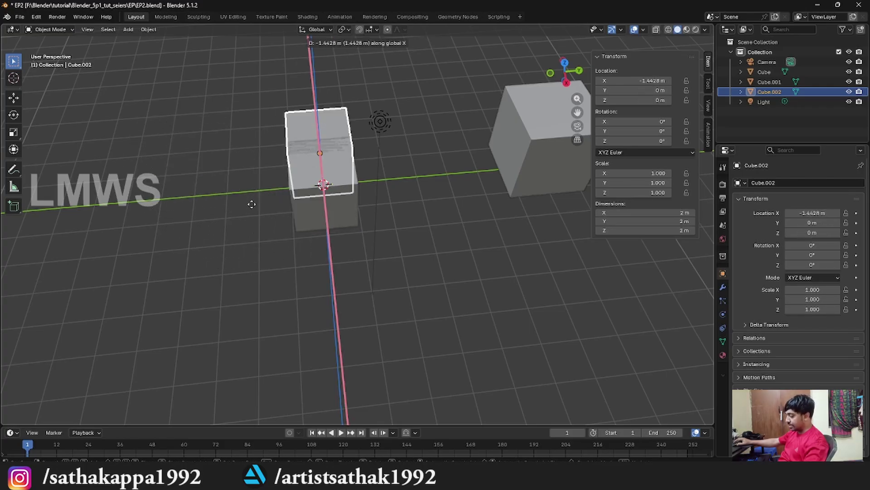
click(439, 348)
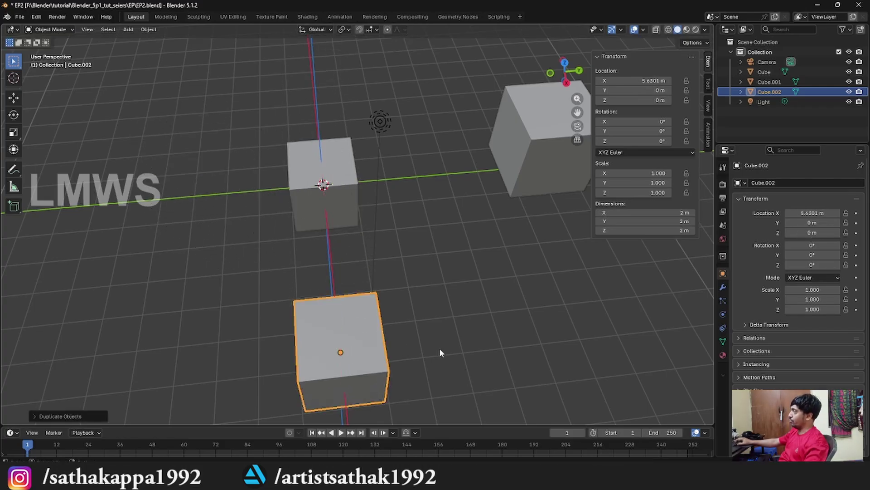
Duplicate the cube at the origin and move the copy upward along the global Z axis.
middle_drag(440, 348, 328, 217)
key(z)
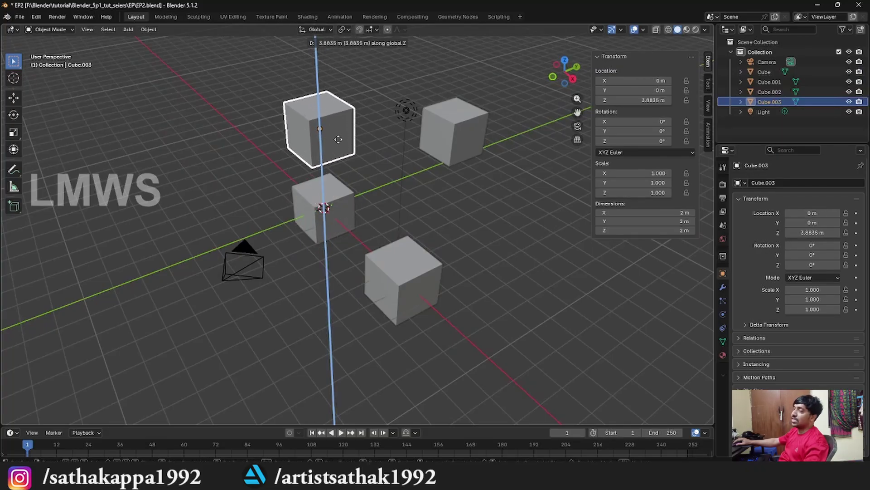
click(320, 52)
Duplicate the cube at the origin and move the copy about -15.77 m along the global Y axis.
click(327, 213)
mouse_move(358, 224)
middle_down()
mouse_move(370, 231)
mouse_move(345, 229)
middle_up()
key(shift+d)
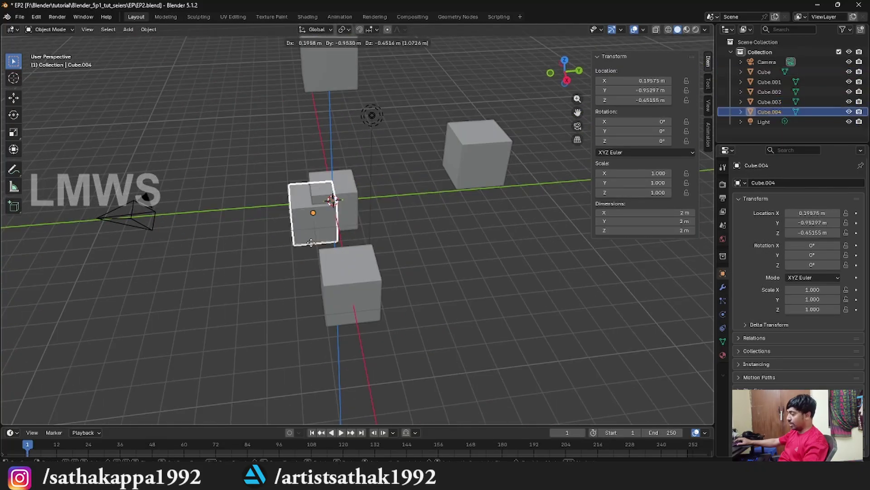
key(y)
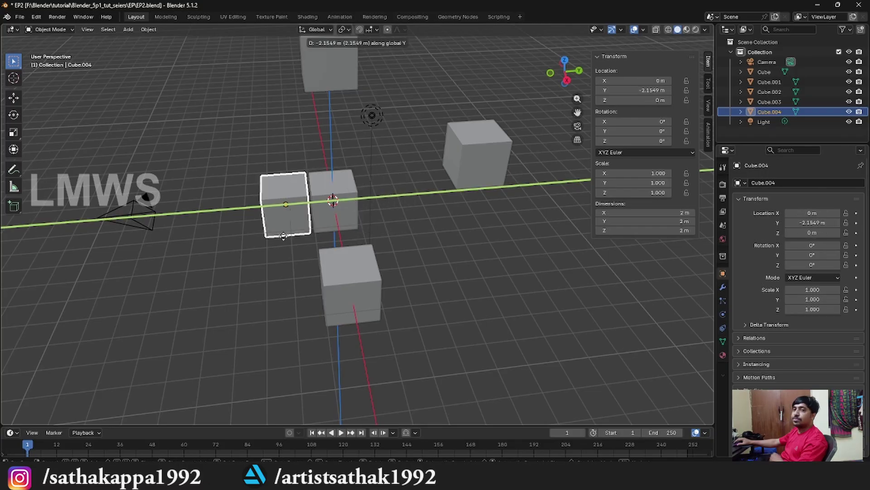
click(675, 220)
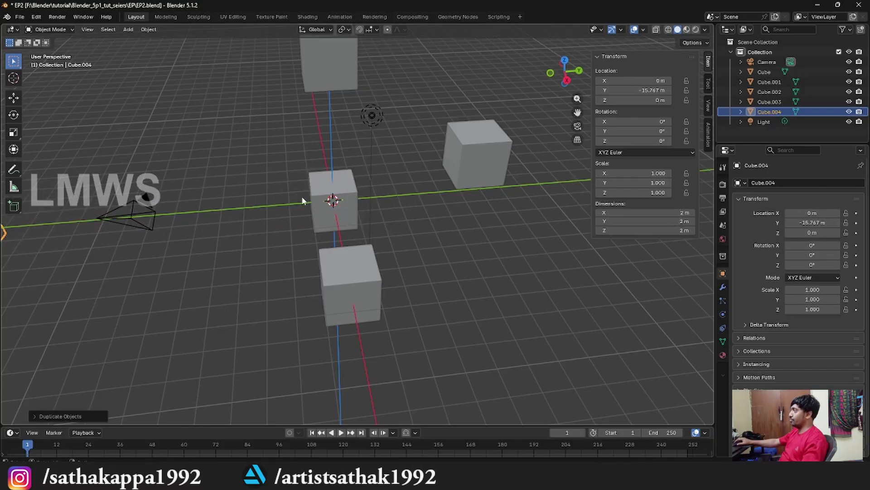
Duplicate the cube at the origin and move the copy exactly 8 m along the global X axis.
middle_drag(345, 186, 399, 185)
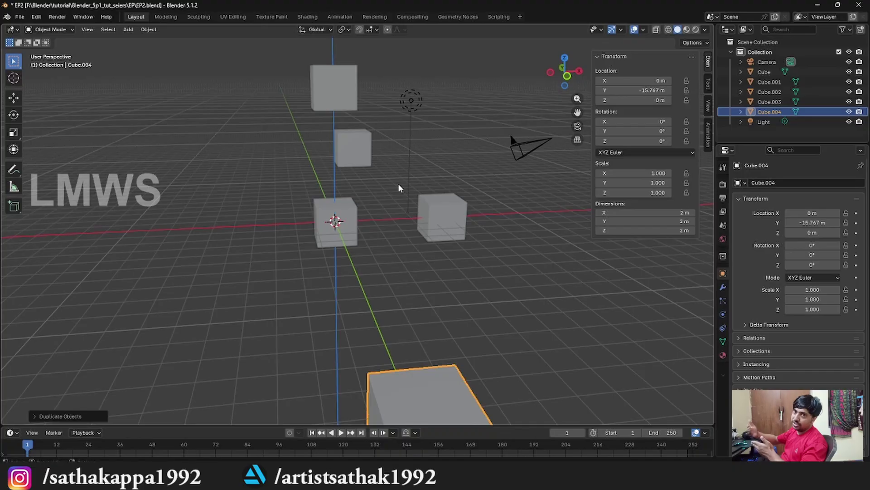
click(351, 217)
middle_drag(377, 222, 379, 271)
key(shift+d)
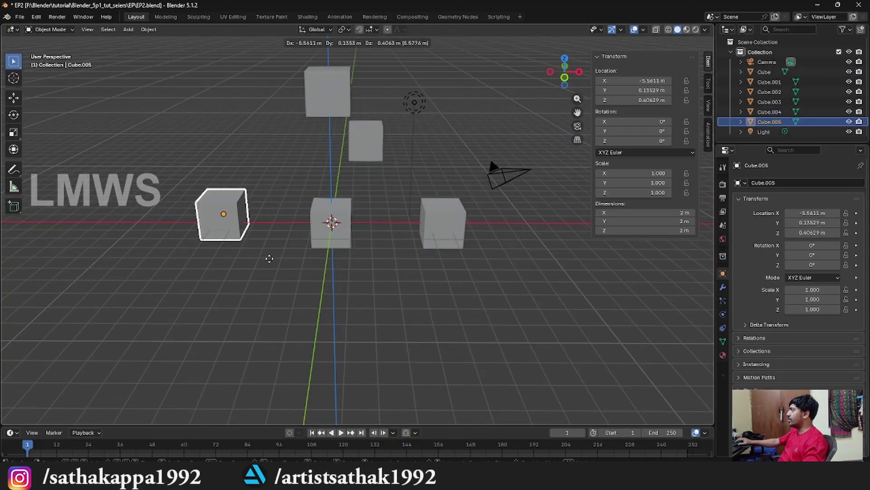
key(x)
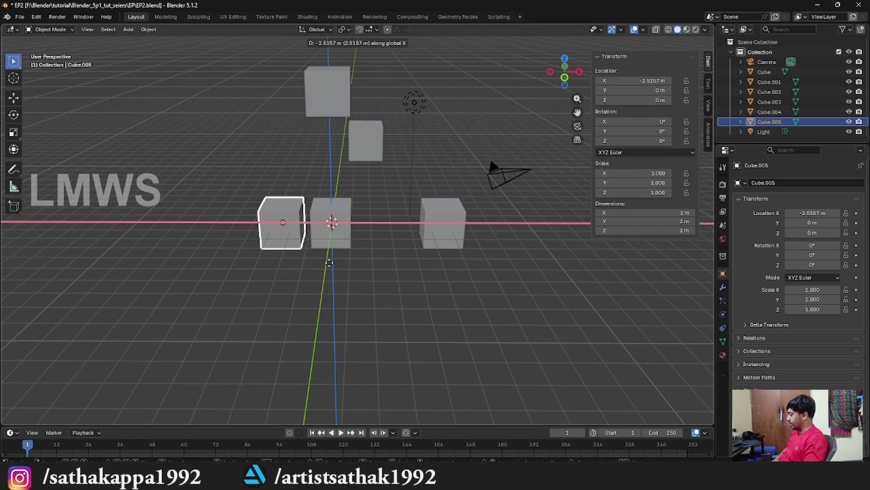
text(8)
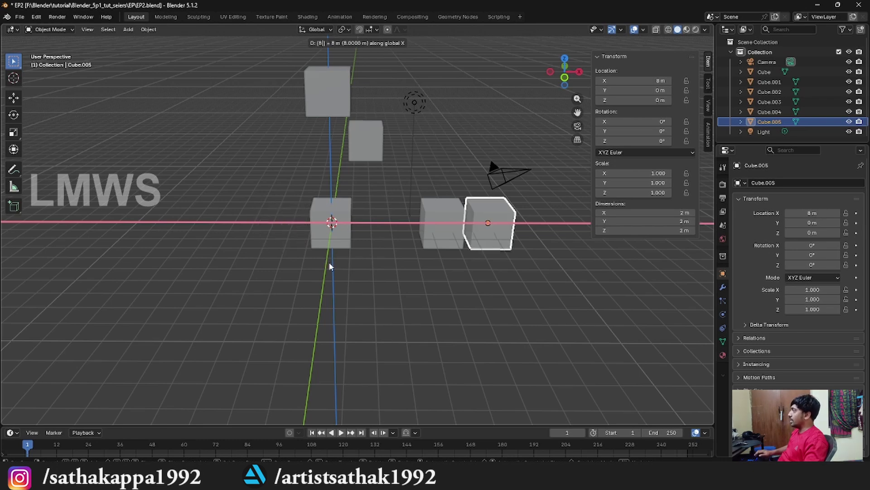
key(Return)
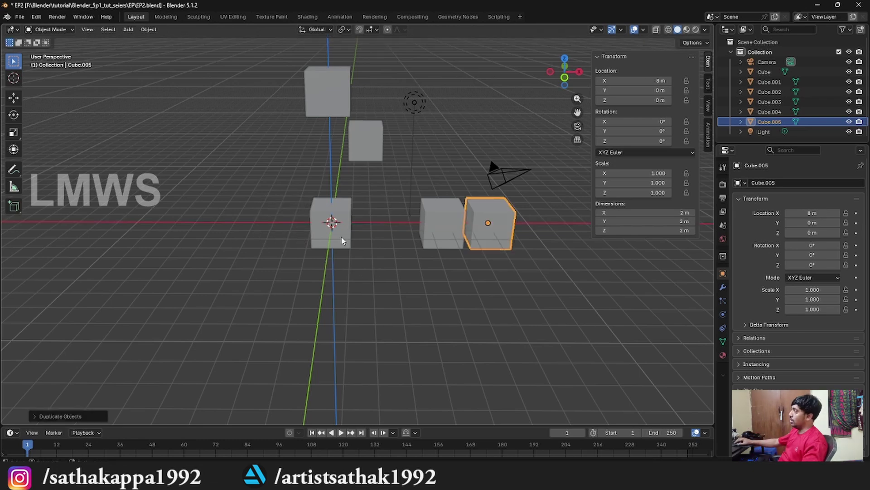
Duplicate the cube at the origin and move the copy exactly -10 m along the global Y axis.
click(332, 239)
key(shift+d)
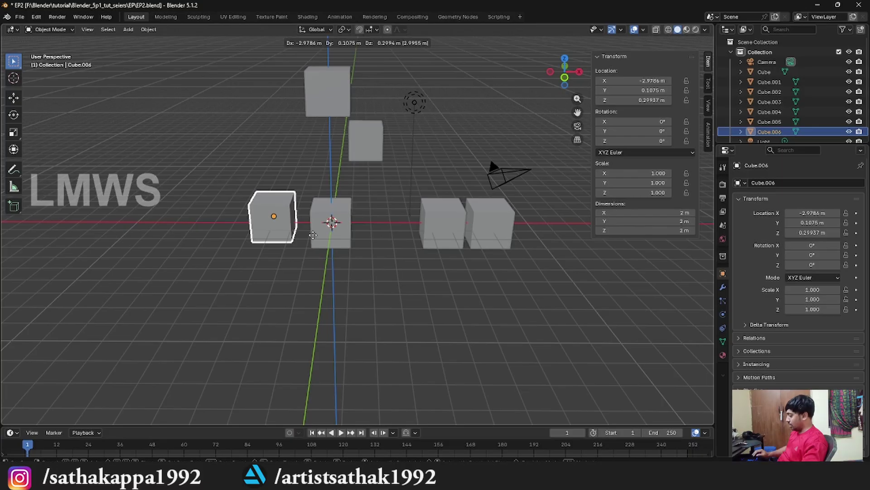
text(y)
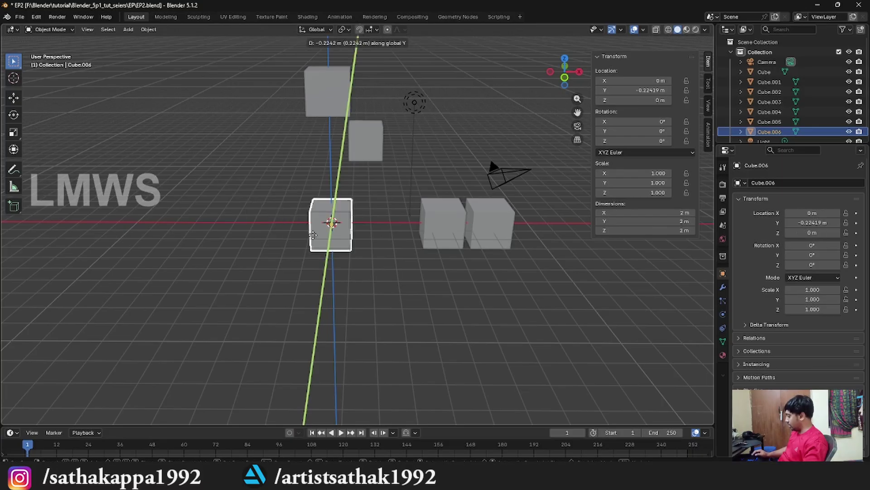
text(-10)
key(Return)
Select all the cubes together with the camera and light and delete them, leaving the scene empty.
middle_drag(312, 234, 364, 238)
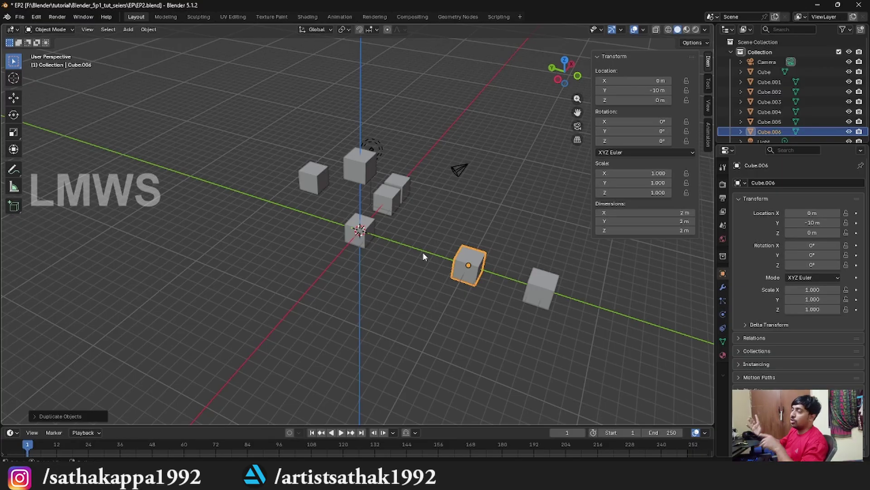
scroll(346, 193, up, 2)
scroll(346, 193, down, 2)
middle_drag(347, 193, 363, 209)
scroll(412, 193, up, 1)
scroll(412, 193, down, 1)
click(379, 214)
drag(164, 111, 485, 299)
key(x)
click(414, 241)
Add a new mesh cube at the world origin.
shift+middle_drag(334, 208, 284, 227)
key(shift+a)
mouse_move(306, 243)
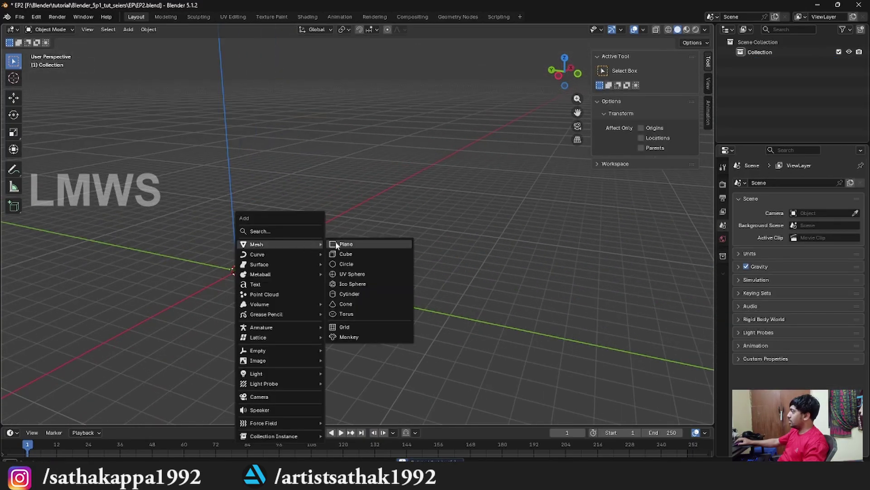
click(360, 254)
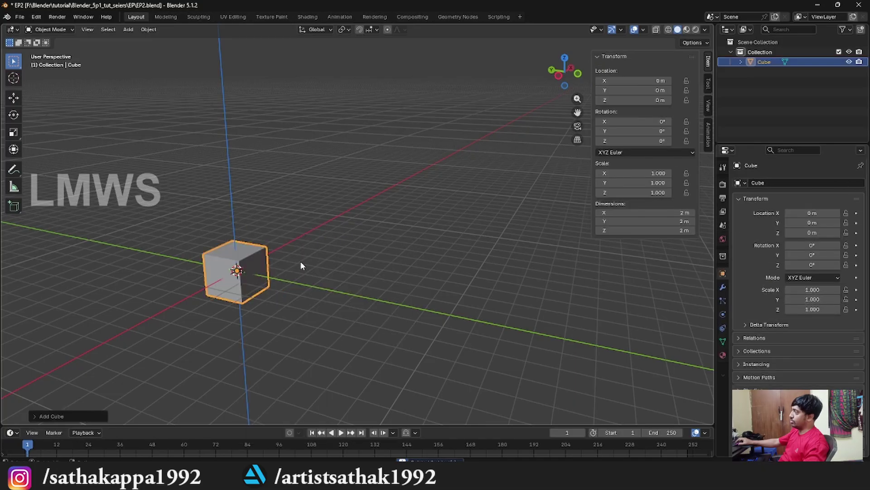
scroll(301, 261, up, 2)
shift+middle_drag(302, 261, 338, 220)
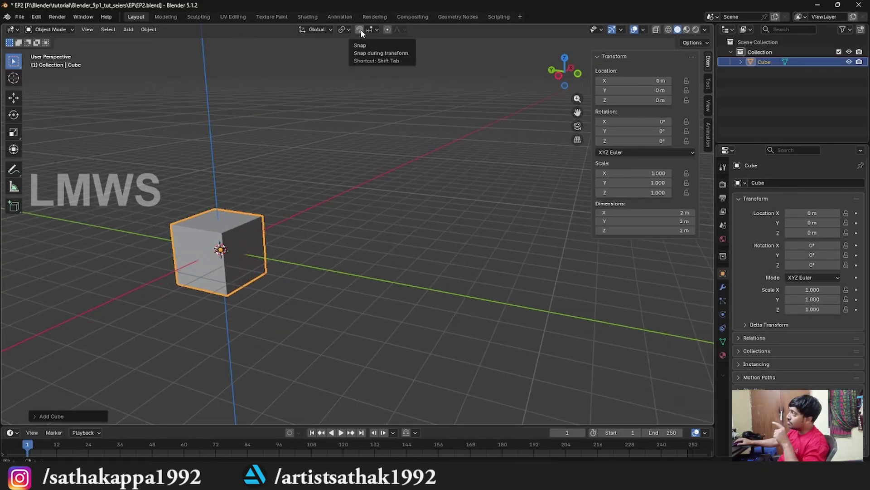
click(373, 30)
click(374, 31)
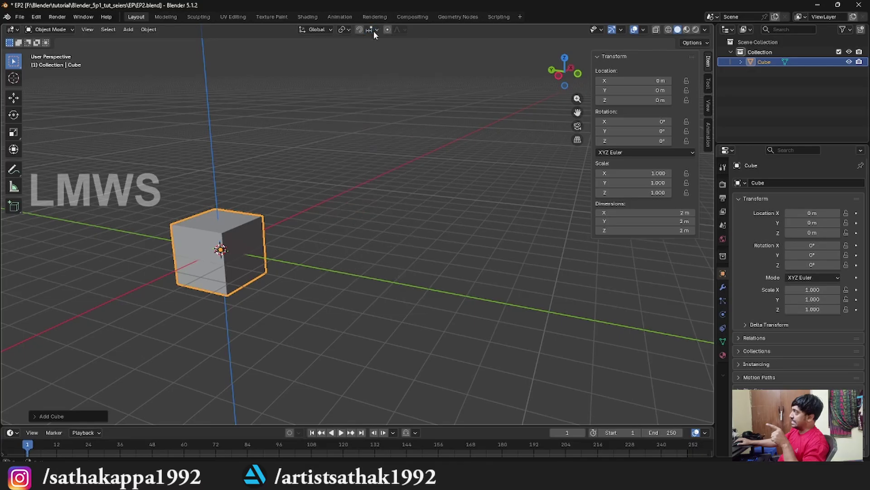
scroll(301, 176, down, 2)
middle_drag(301, 176, 291, 205)
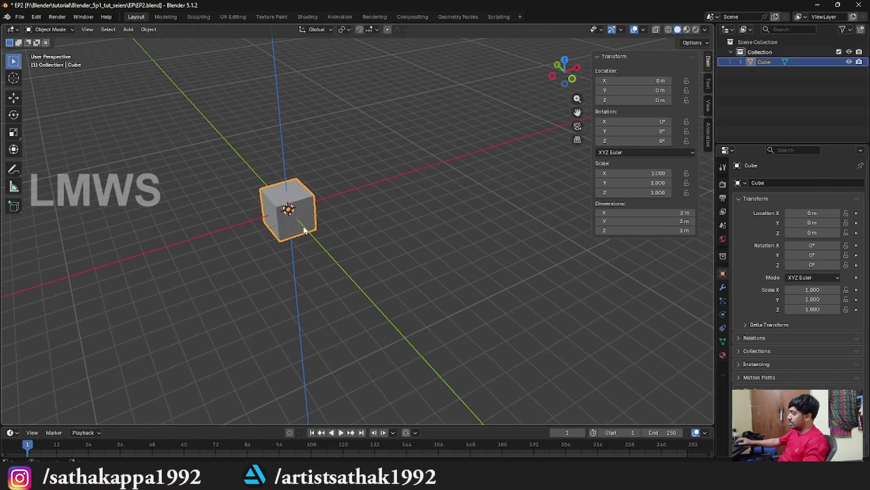
Try a free move of the cube, cancel it, and turn on snapping for transforms.
key(g)
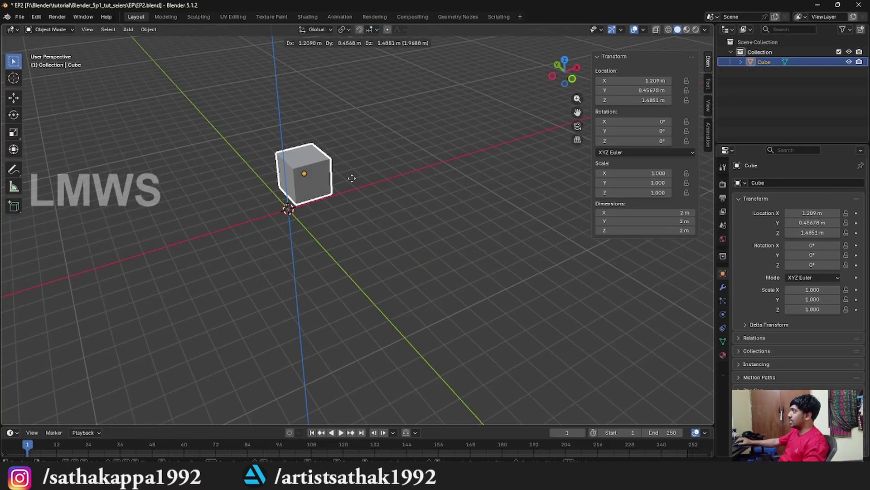
right_click(227, 162)
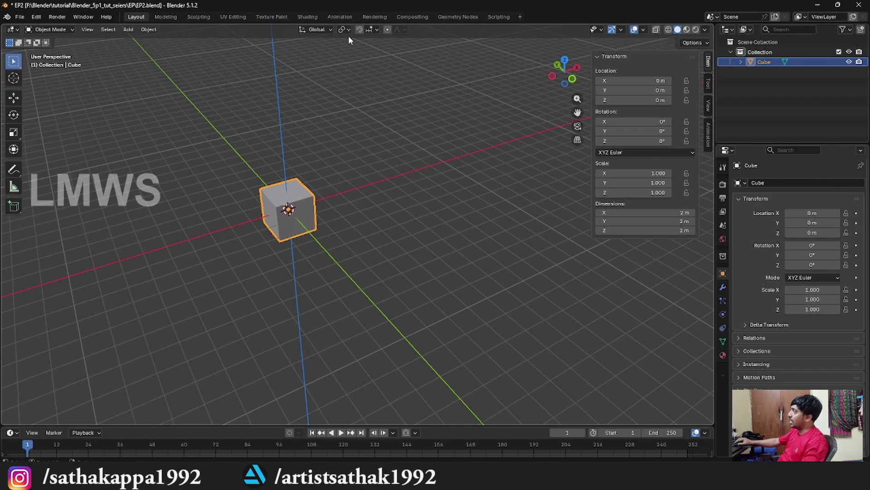
click(359, 30)
Try moving the cube with snapping enabled, along the global X axis and freely, cancelling each move.
scroll(272, 181, up, 2)
key(g)
key(x)
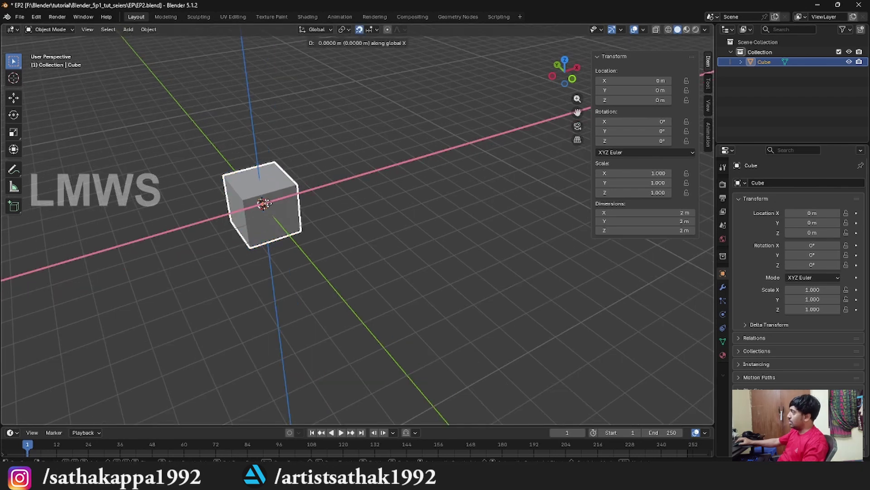
right_click(269, 213)
key(g)
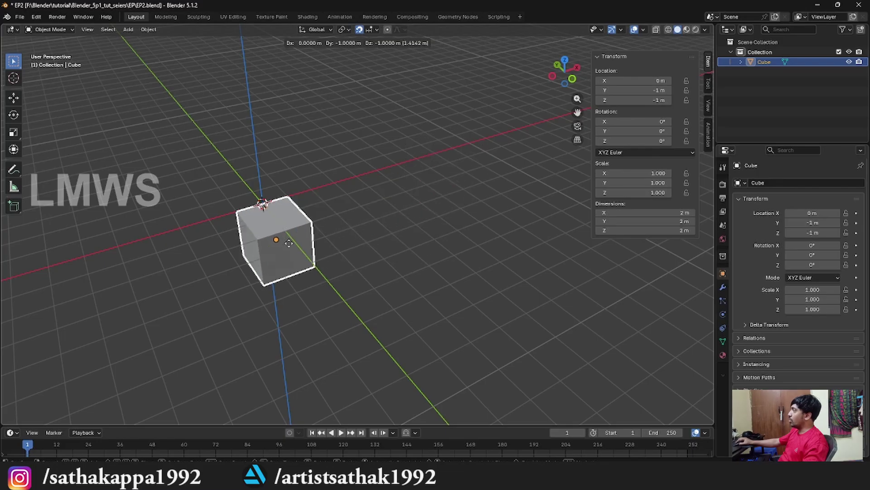
right_click(213, 208)
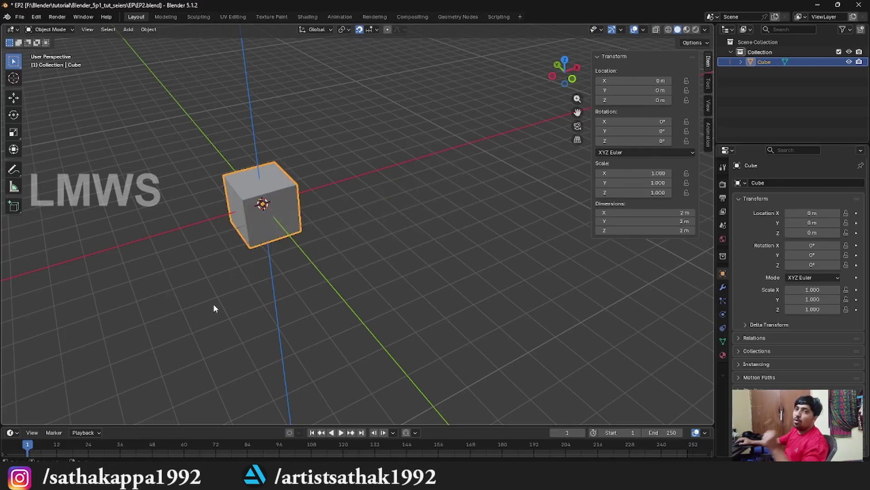
key(g)
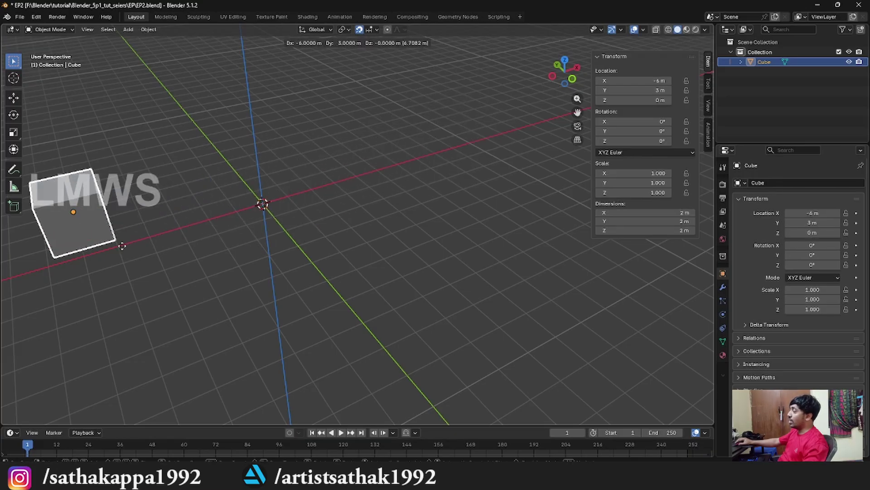
right_click(267, 218)
Move the cube 9 m up along the global Z axis with snapping enabled.
middle_drag(267, 218, 305, 239)
key(g)
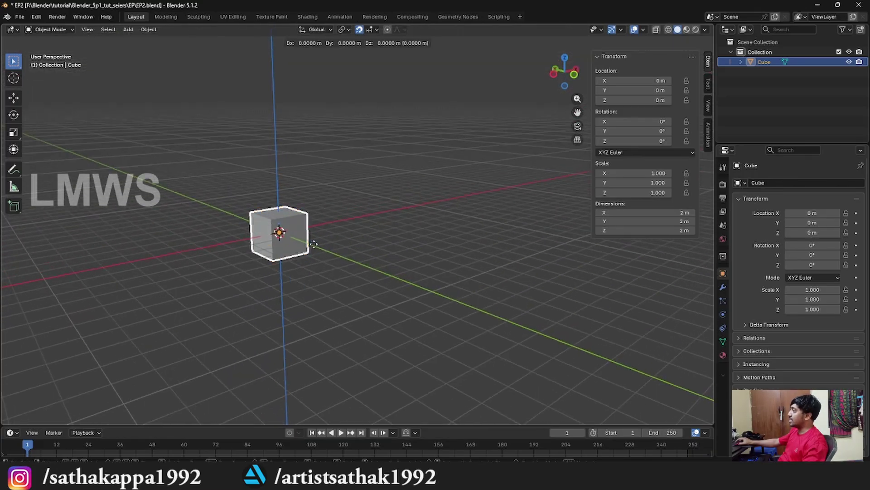
key(z)
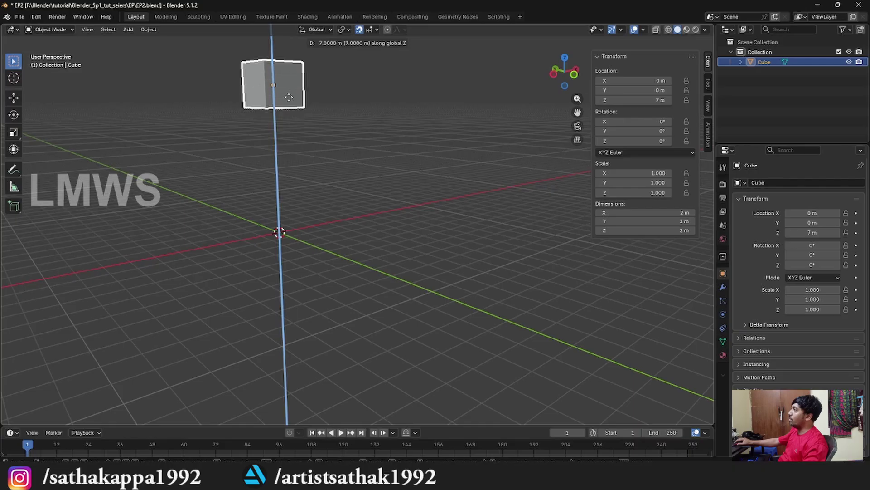
click(290, 57)
Duplicate the cube and move the copy -10 m in X and 2 m in Y, locking the global Z axis.
middle_drag(290, 86, 303, 186)
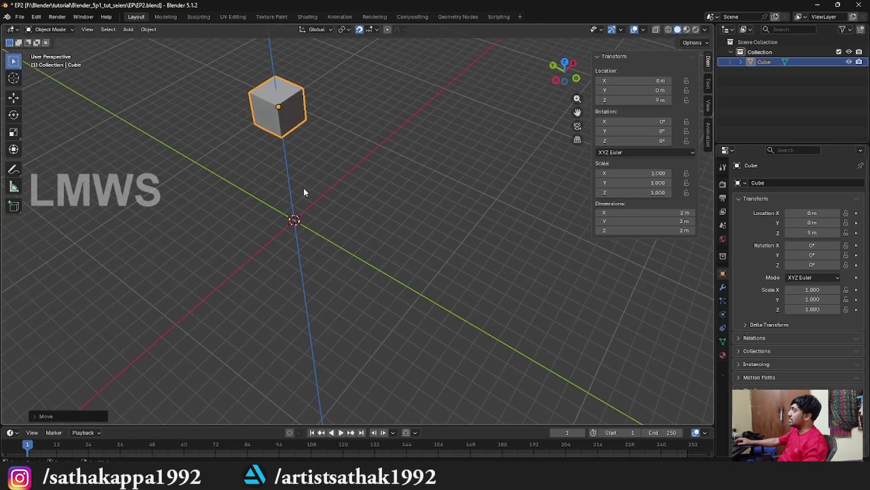
key(shift+d)
key(y)
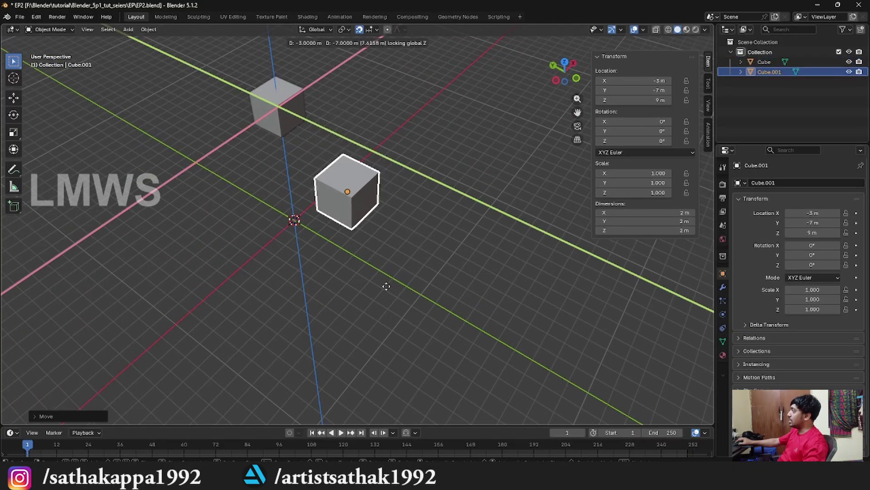
click(138, 288)
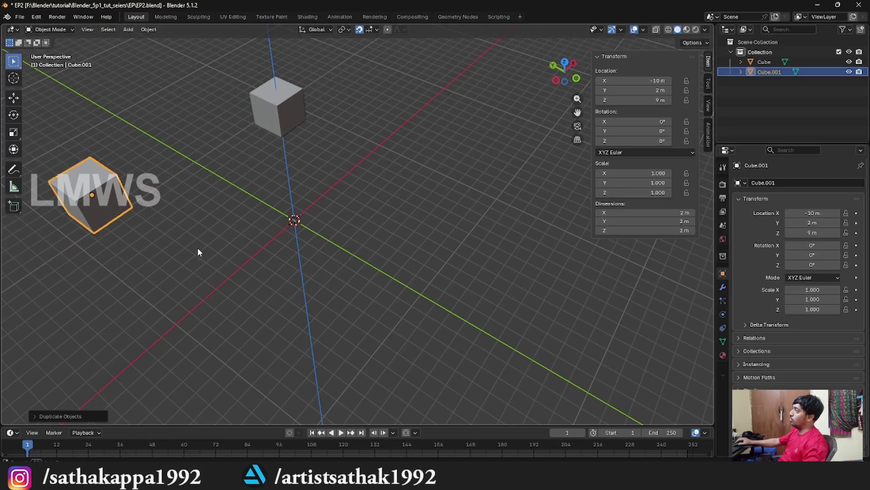
Cancel a trial stretch of the original cube along the global Z axis and delete that cube.
middle_drag(197, 247, 270, 137)
click(291, 115)
key(s)
key(z)
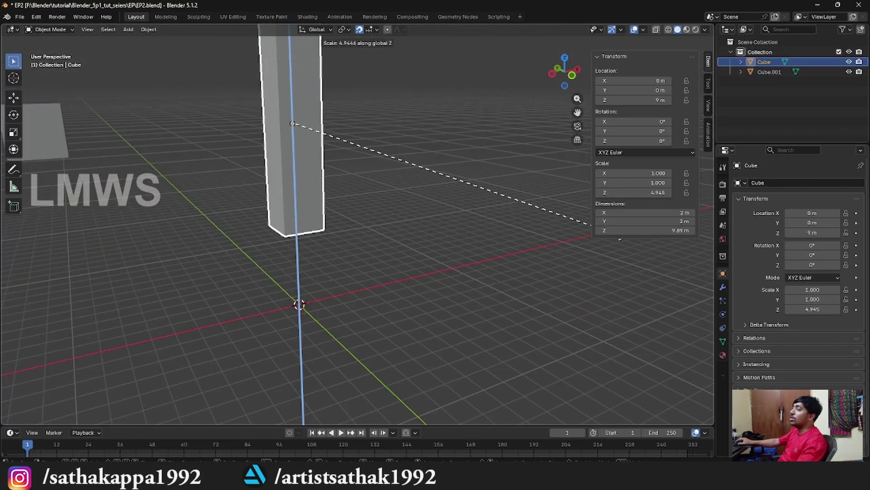
key(Escape)
key(x)
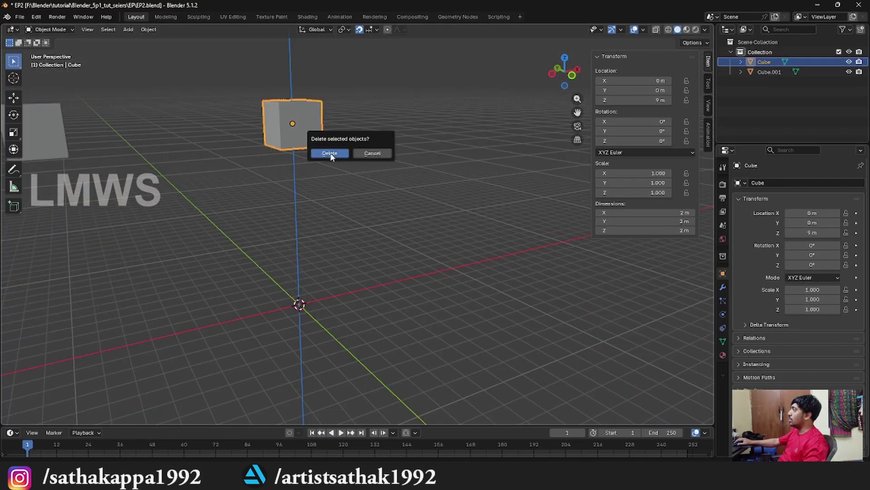
click(334, 151)
Set the remaining cube's X, Y and Z location to 0 m all at once.
middle_drag(149, 180, 178, 198)
click(142, 224)
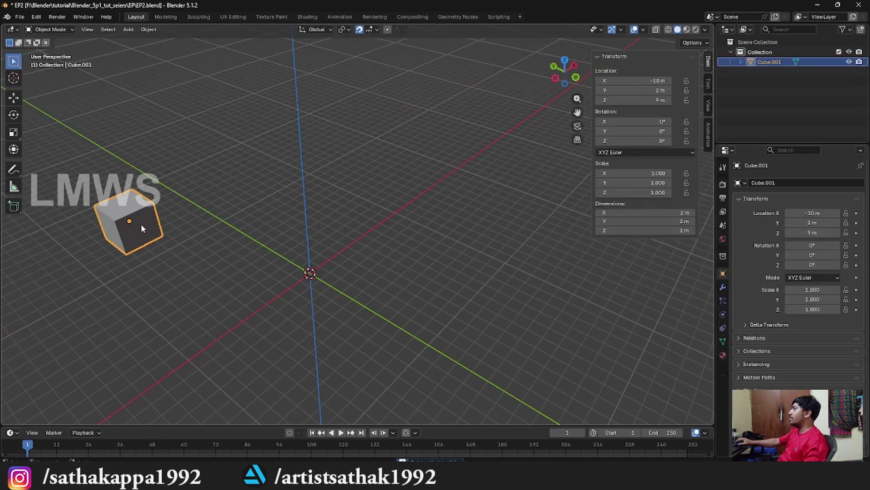
shift+middle_drag(143, 222, 173, 196)
middle_drag(340, 252, 360, 202)
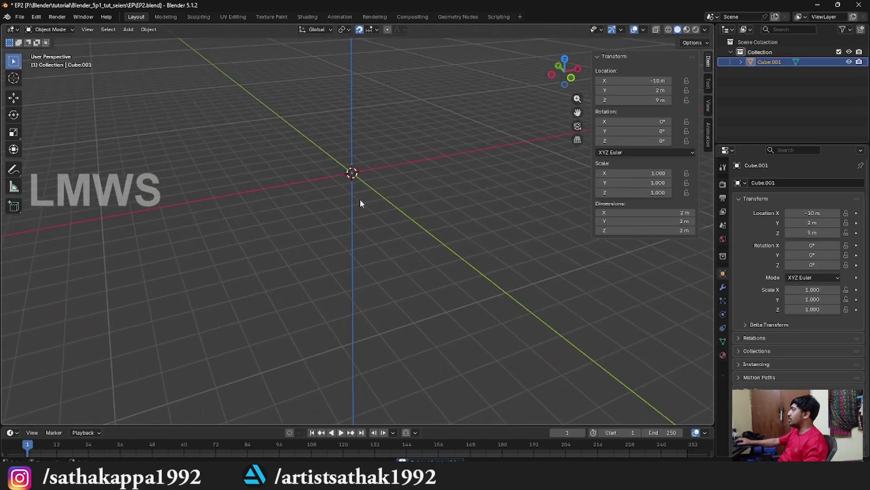
scroll(347, 172, down, 5)
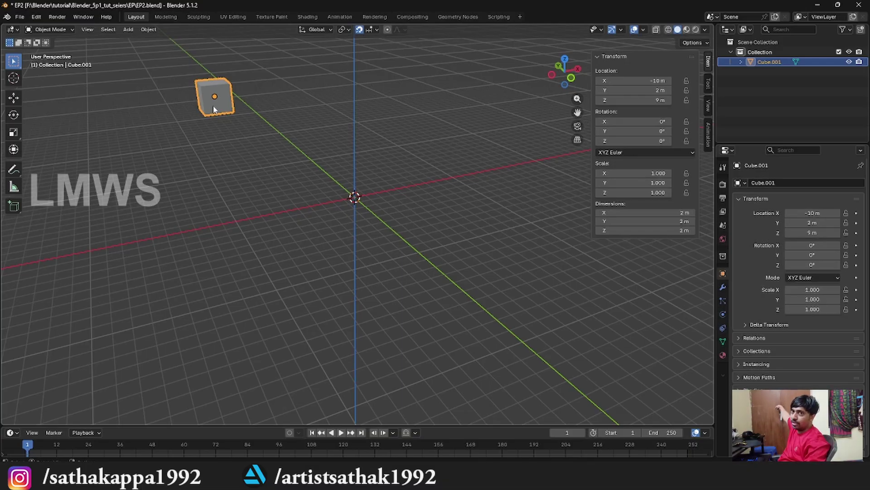
drag(646, 80, 646, 100)
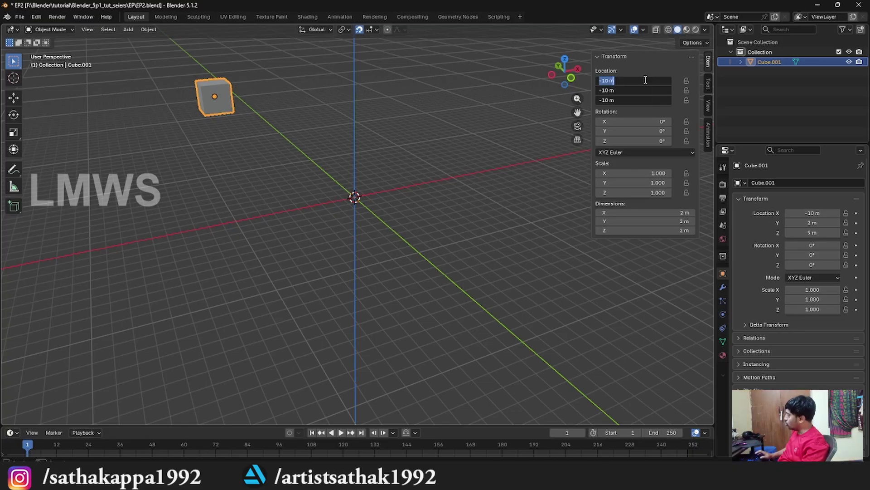
text(0)
key(Return)
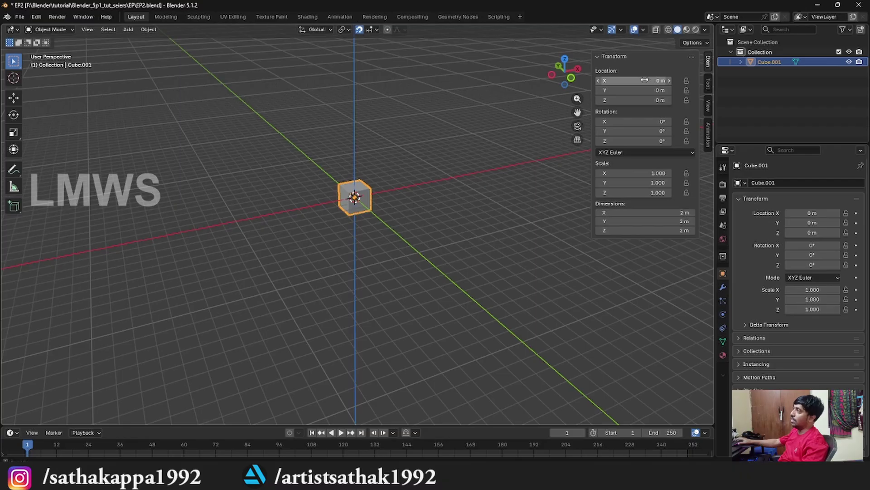
Place the 3D cursor in empty space at about X -13.7, Y 8.5, Z 3.2 m and return to the selection tool.
click(13, 78)
click(162, 155)
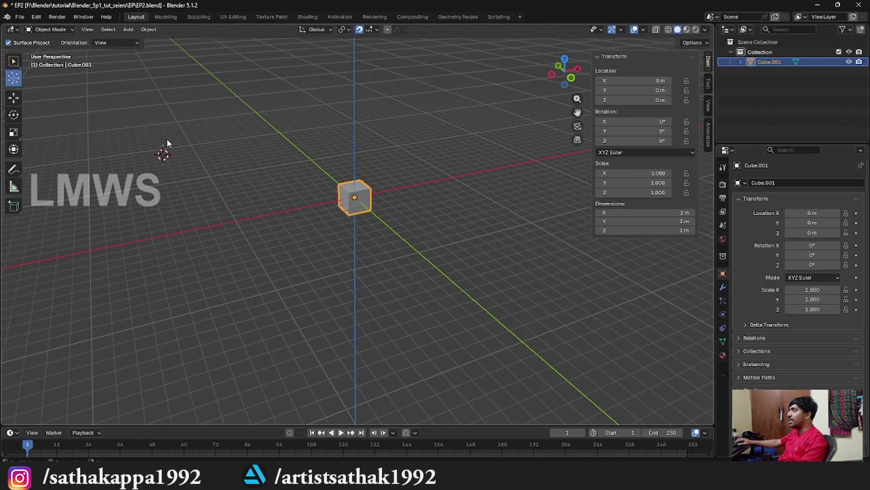
click(14, 62)
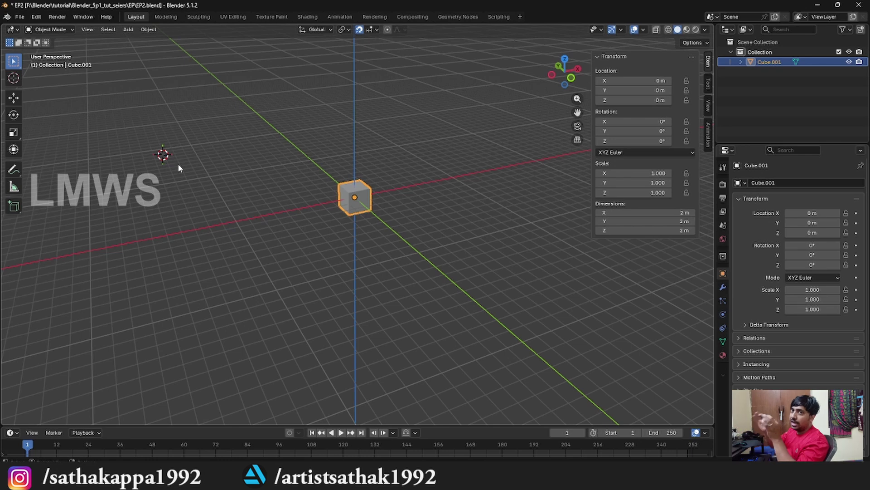
Try snapping the cube to the 3D cursor with Selection to Cursor and undo the snap.
key(shift+s)
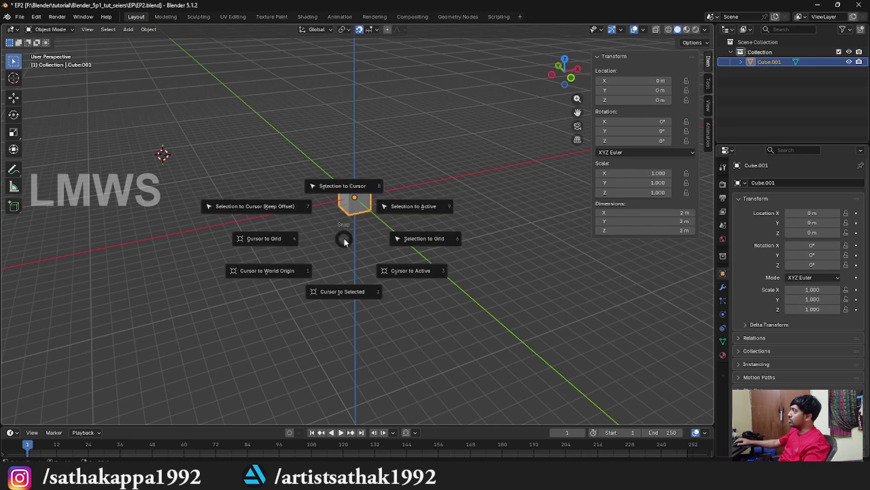
click(352, 192)
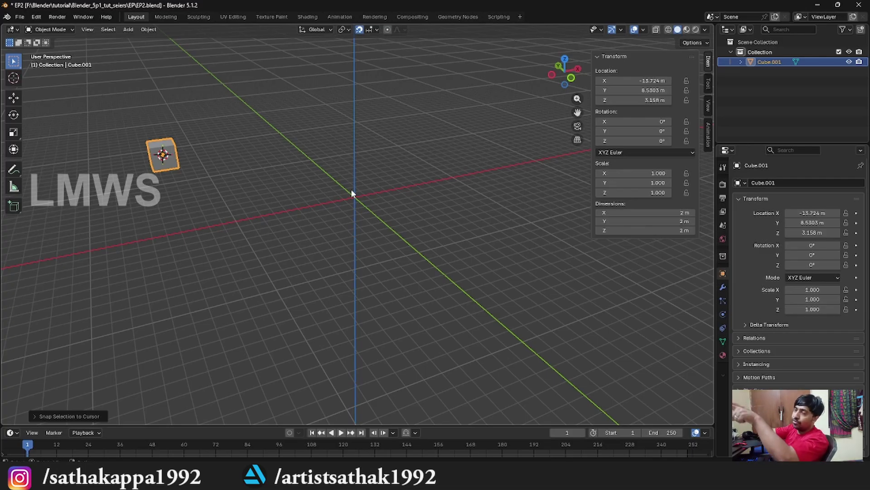
key(ctrl+z)
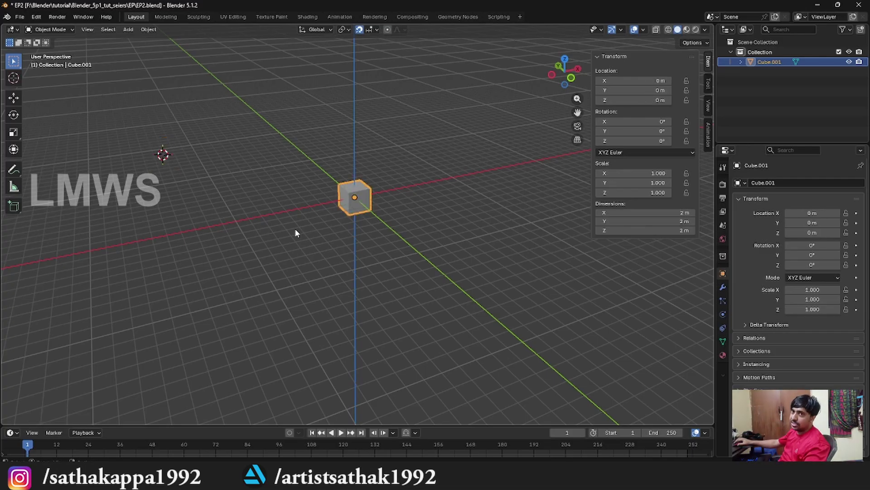
Snap the cube from the world origin to the 3D cursor using Selection to Cursor.
key(shift+s)
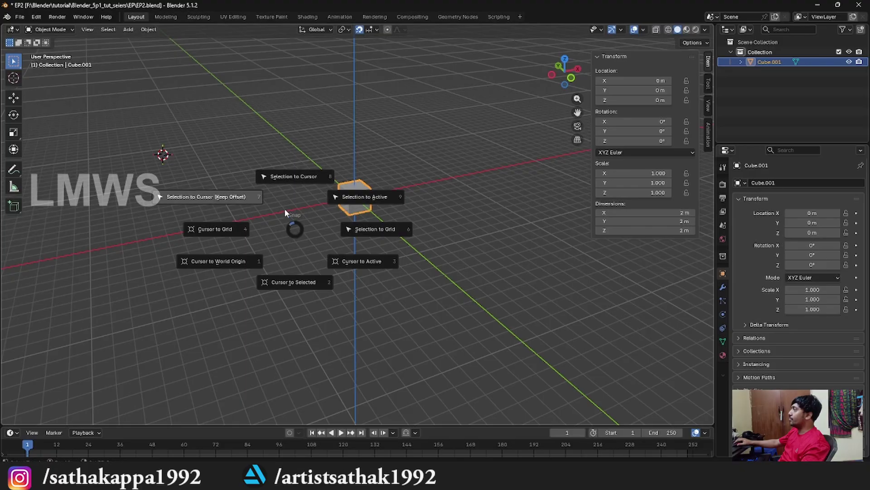
click(290, 179)
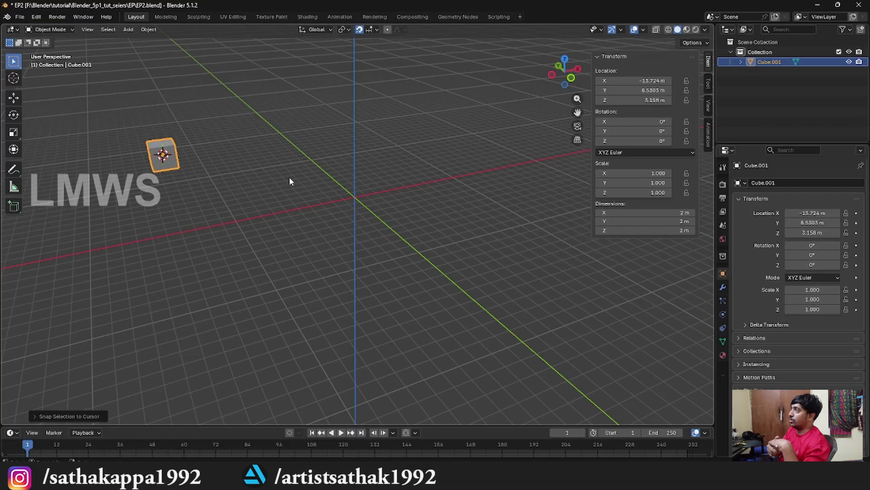
Open the choice of interaction modes for the selected cube.
click(46, 30)
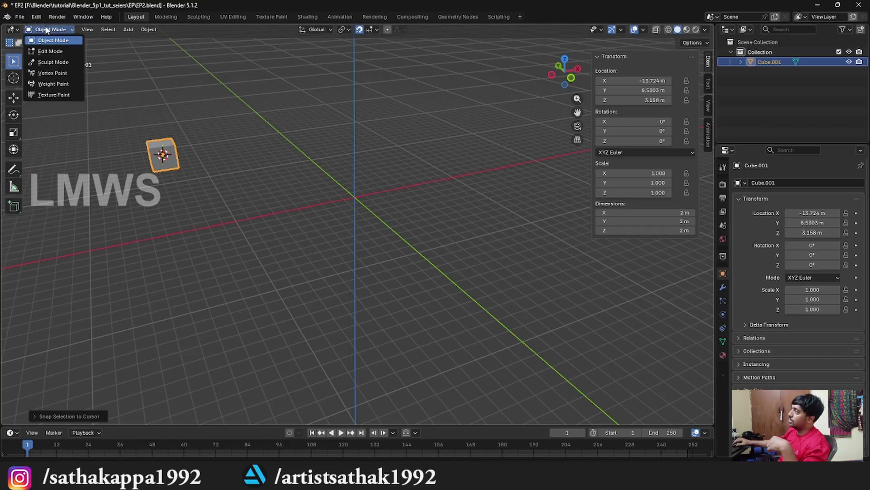